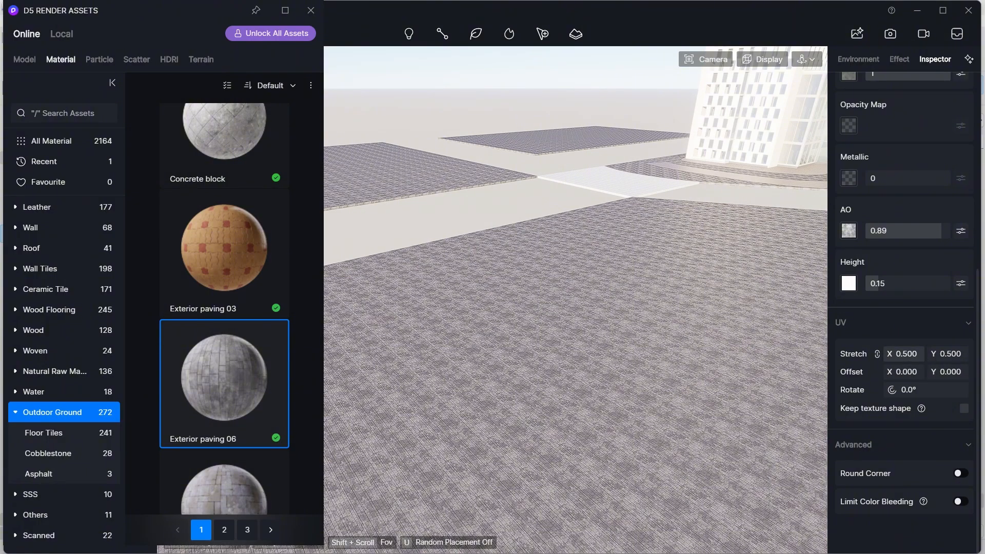
# - Set the paving material's UV stretch to 0.210
pyautogui.moveTo(904, 354); pyautogui.dragTo(889, 354)
pyautogui.scroll(3, 622, 415)
pyautogui.scroll(-2, 705, 367)
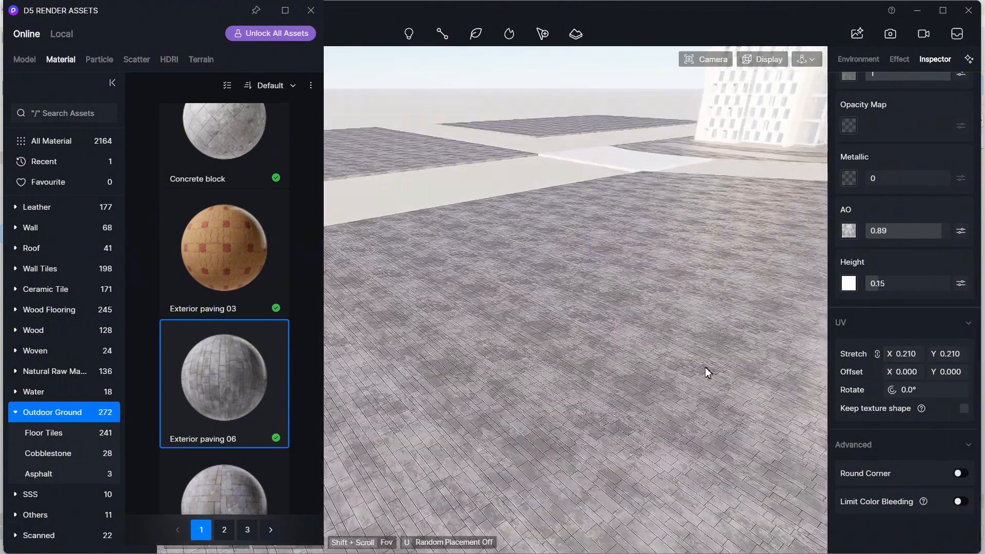
pyautogui.scroll(-2, 705, 367)
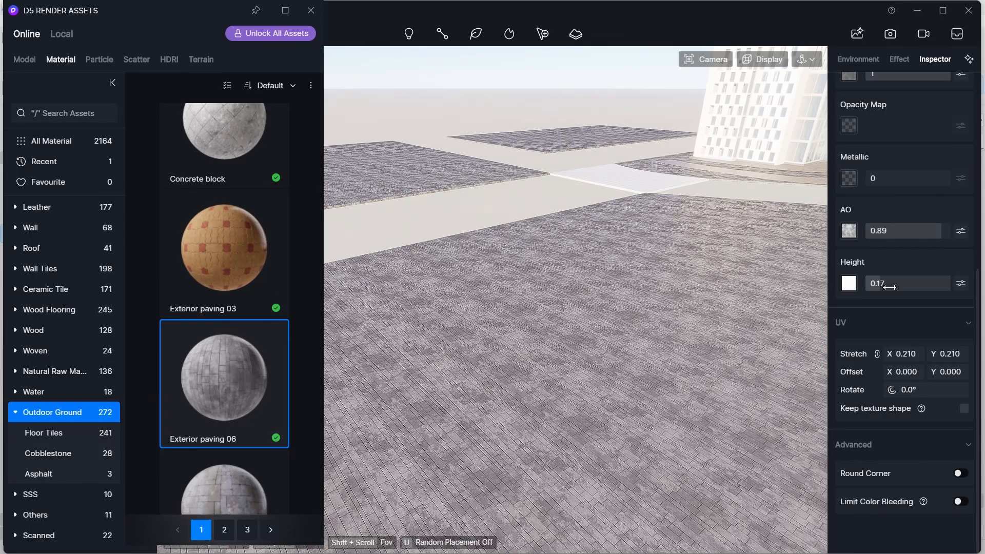
# - Darken the paving material's base color slightly using the color picker
pyautogui.scroll(6, 872, 246)
pyautogui.click(849, 222)
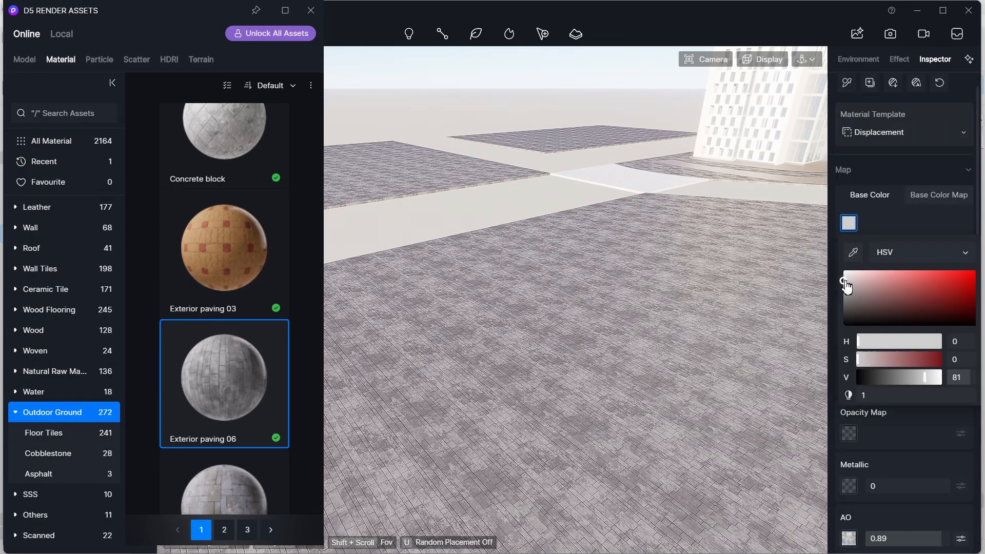
pyautogui.moveTo(845, 282); pyautogui.dragTo(844, 290)
pyautogui.click(849, 227)
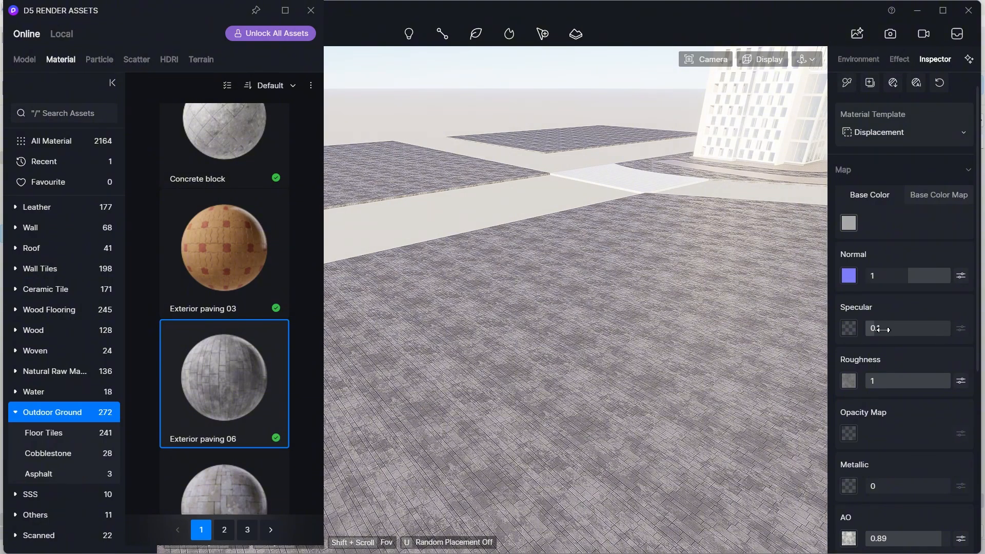
# - Set the paving material's specular to 0
pyautogui.moveTo(883, 330); pyautogui.dragTo(703, 366)
pyautogui.moveTo(587, 319); pyautogui.dragTo(662, 379, button='right')
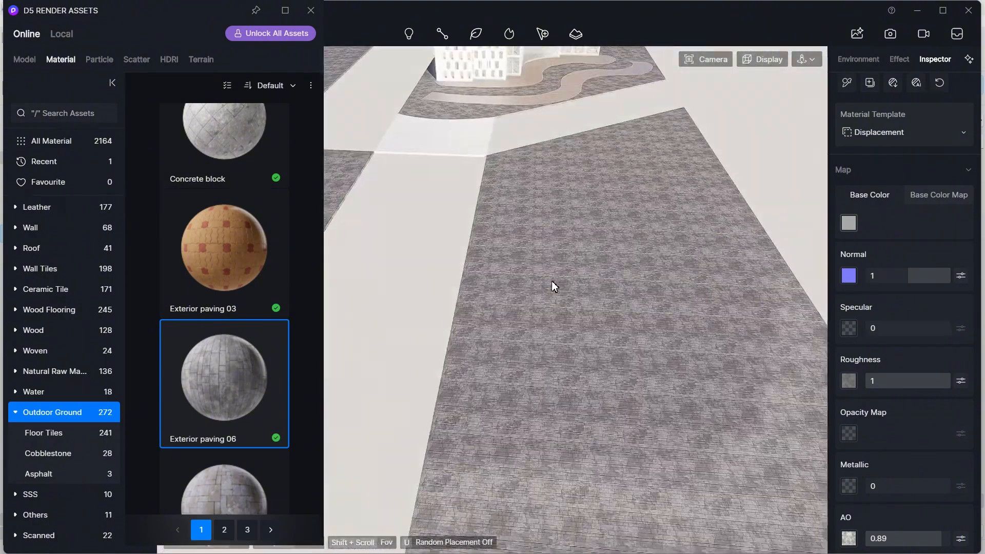
pyautogui.moveTo(552, 284); pyautogui.dragTo(659, 272, button='middle')
pyautogui.scroll(2, 586, 135)
pyautogui.scroll(3, 600, 205)
pyautogui.moveTo(604, 231); pyautogui.dragTo(633, 272, button='right')
pyautogui.press('Escape')
pyautogui.scroll(-3, 603, 296)
pyautogui.scroll(5, 574, 350)
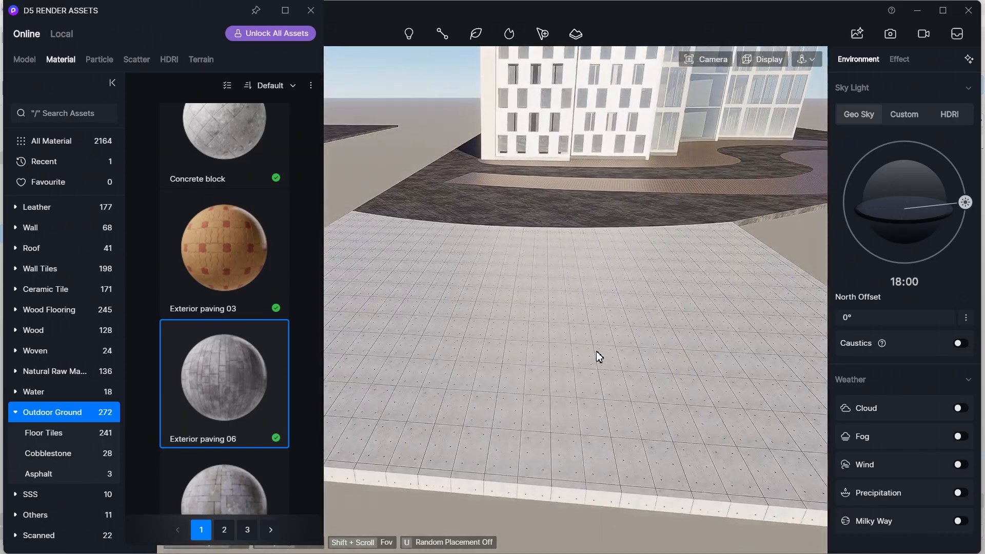
# - Apply the asphalt 01 material to the road strip in front of the building
pyautogui.moveTo(598, 354); pyautogui.dragTo(635, 346, button='right')
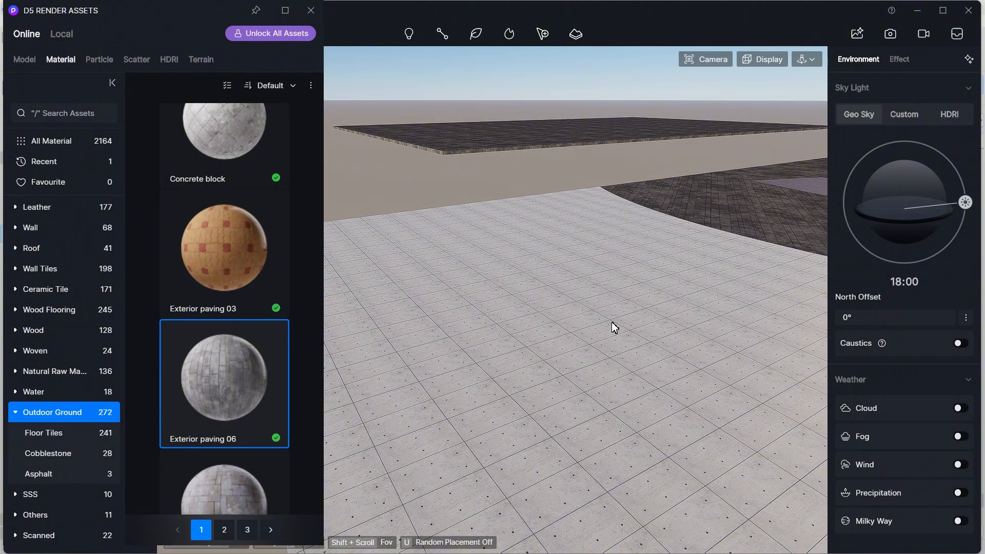
pyautogui.scroll(-10, 226, 362)
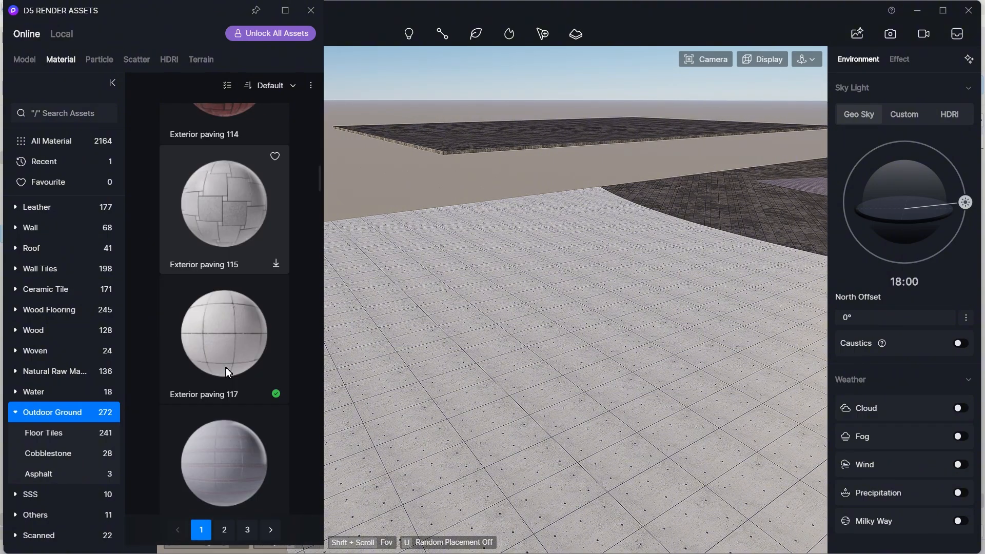
pyautogui.scroll(-12, 225, 367)
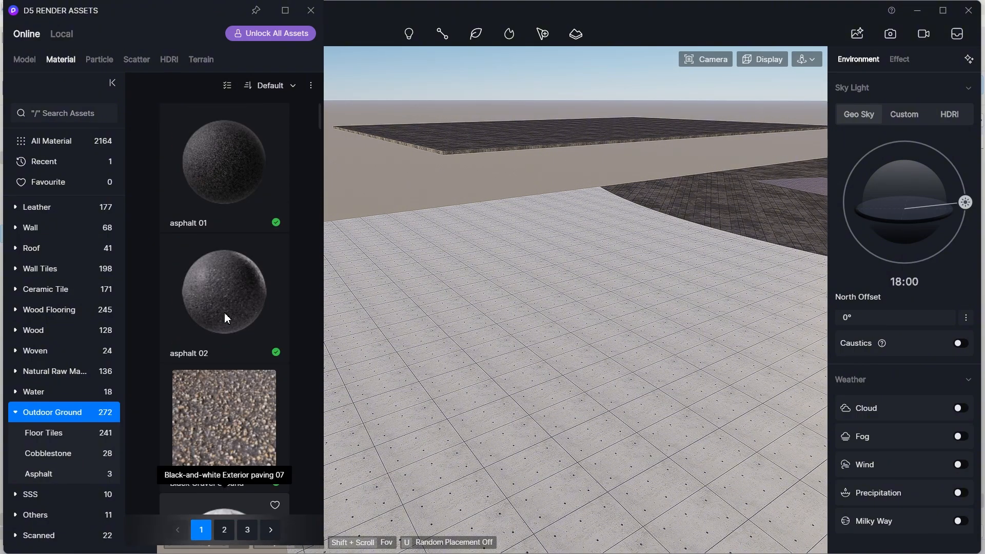
pyautogui.moveTo(231, 192); pyautogui.dragTo(666, 423)
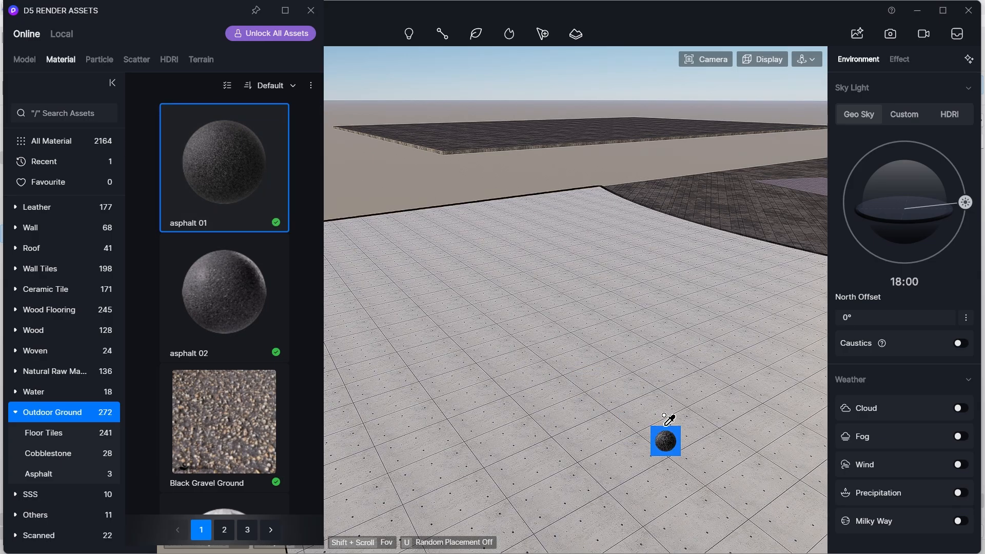
# - Set the asphalt material's specular to 0.02
pyautogui.click(636, 406)
pyautogui.scroll(-3, 638, 407)
pyautogui.moveTo(640, 407); pyautogui.dragTo(744, 323, button='right')
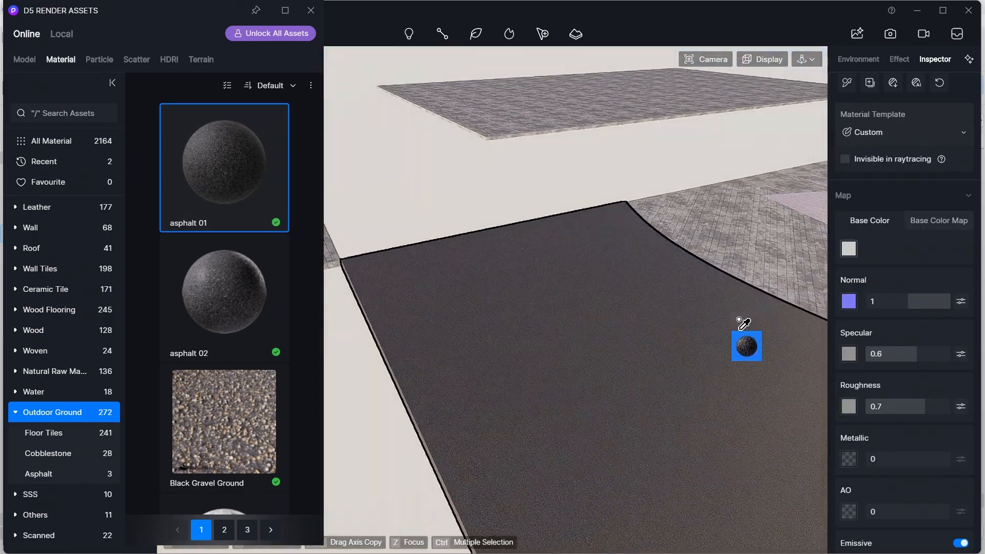
pyautogui.moveTo(923, 354); pyautogui.dragTo(869, 353)
# - Lighten the asphalt material's base color using the color picker
pyautogui.click(848, 249)
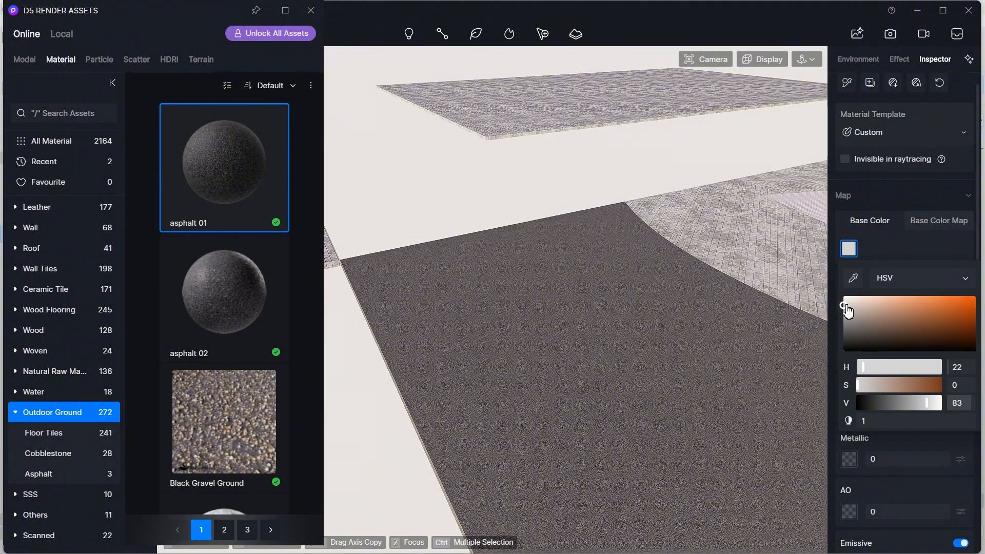
pyautogui.moveTo(847, 309); pyautogui.dragTo(845, 304)
pyautogui.click(849, 252)
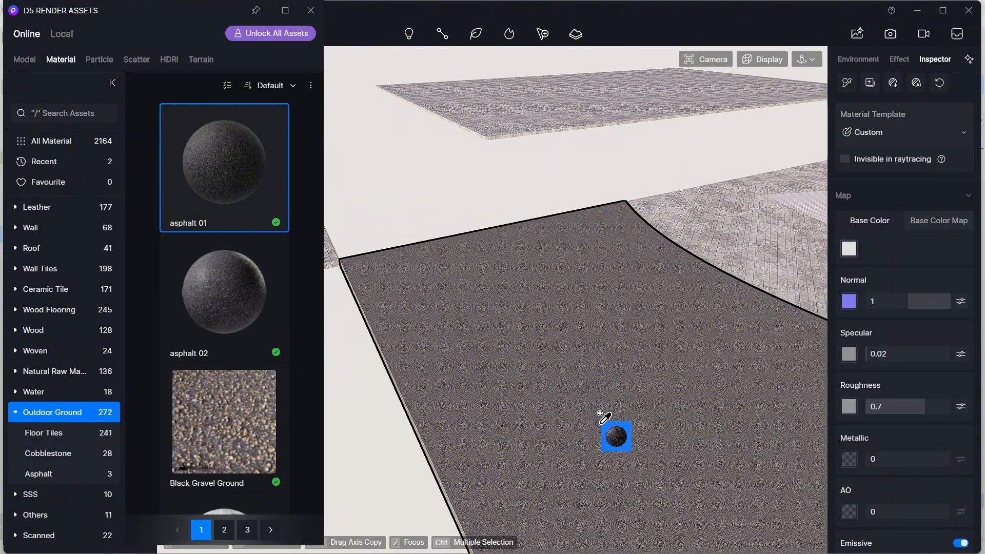
pyautogui.moveTo(618, 445); pyautogui.dragTo(746, 432, button='right')
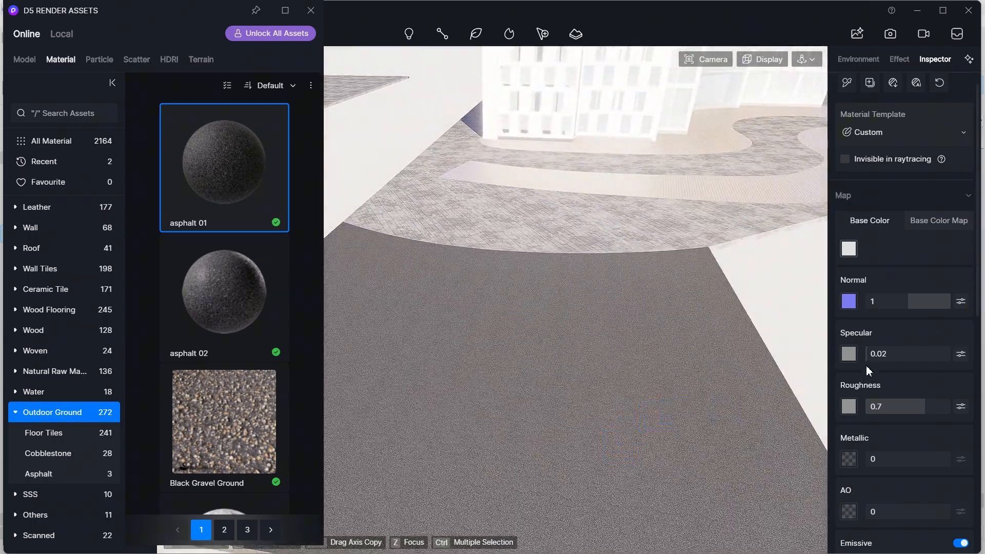
pyautogui.scroll(-3, 579, 374)
pyautogui.moveTo(570, 381); pyautogui.dragTo(605, 385, button='right')
pyautogui.press('Escape')
pyautogui.scroll(-5, 593, 384)
pyautogui.moveTo(606, 385); pyautogui.dragTo(411, 393, button='middle')
pyautogui.scroll(7, 592, 382)
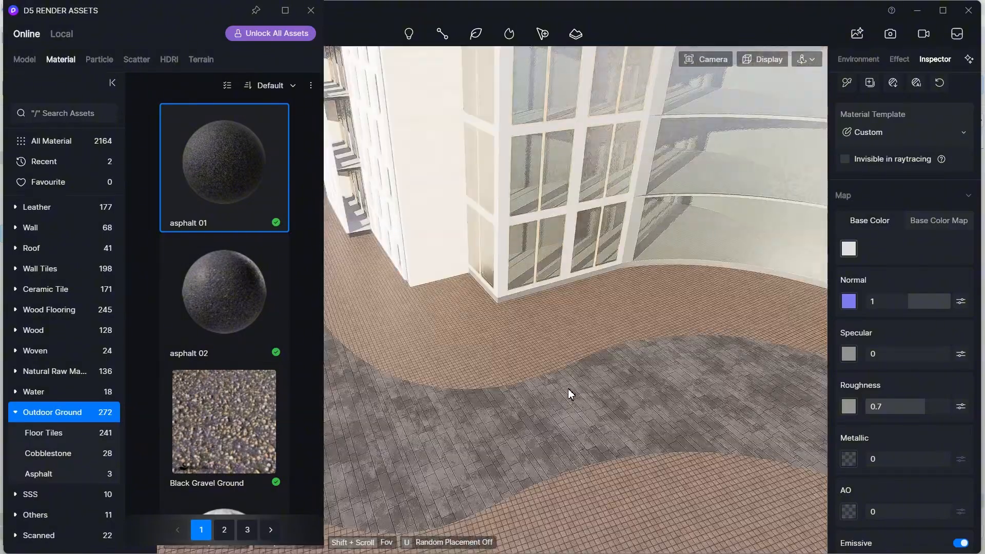
# - Apply the Exterior paving 37 material to the curved path beside the building
pyautogui.scroll(-2, 599, 365)
pyautogui.moveTo(599, 366); pyautogui.dragTo(522, 442, button='right')
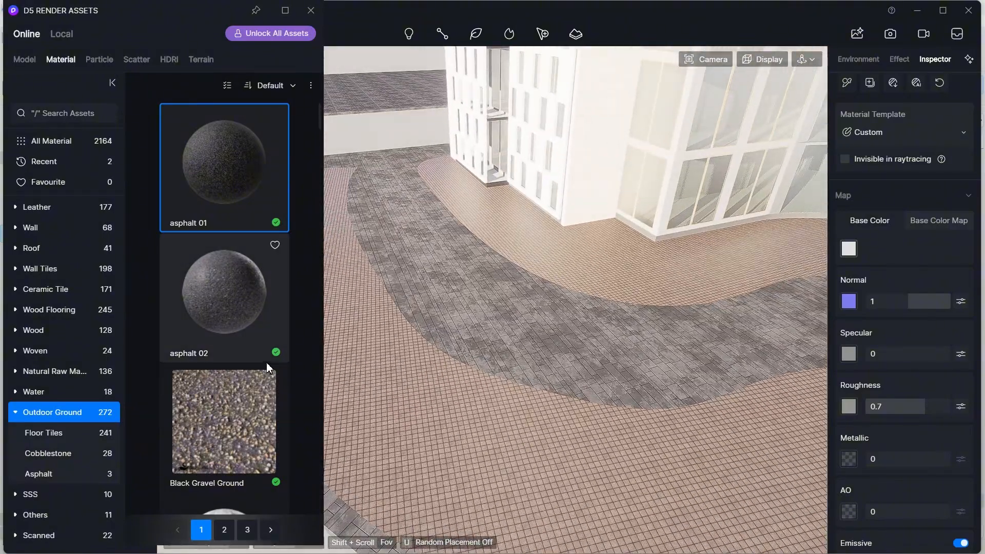
pyautogui.scroll(-3, 266, 362)
pyautogui.scroll(-15, 246, 367)
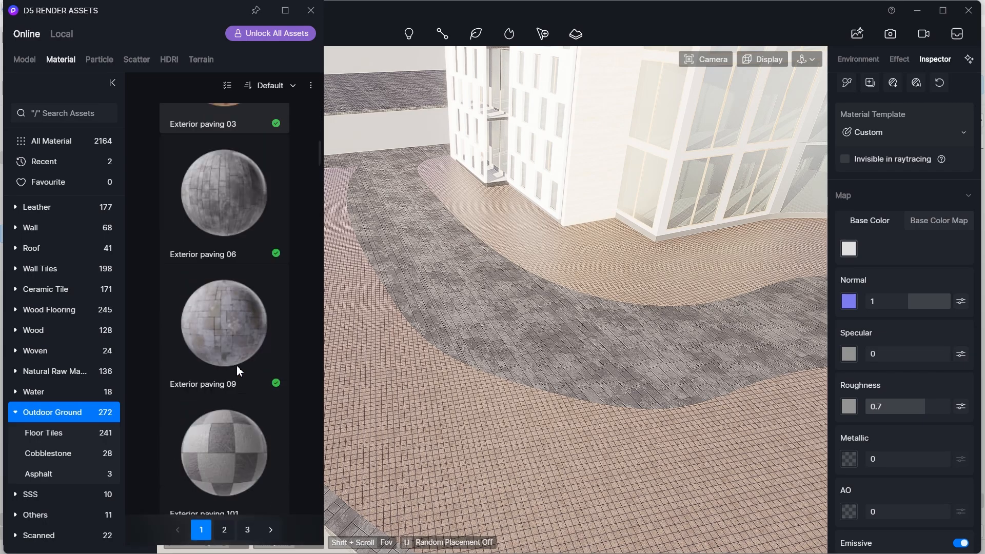
pyautogui.scroll(-3, 236, 365)
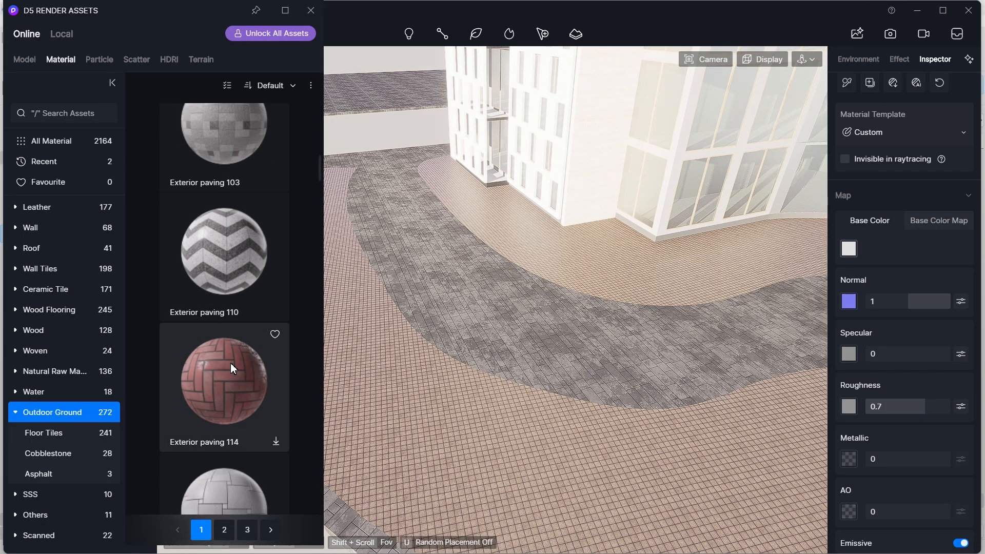
pyautogui.scroll(-15, 230, 365)
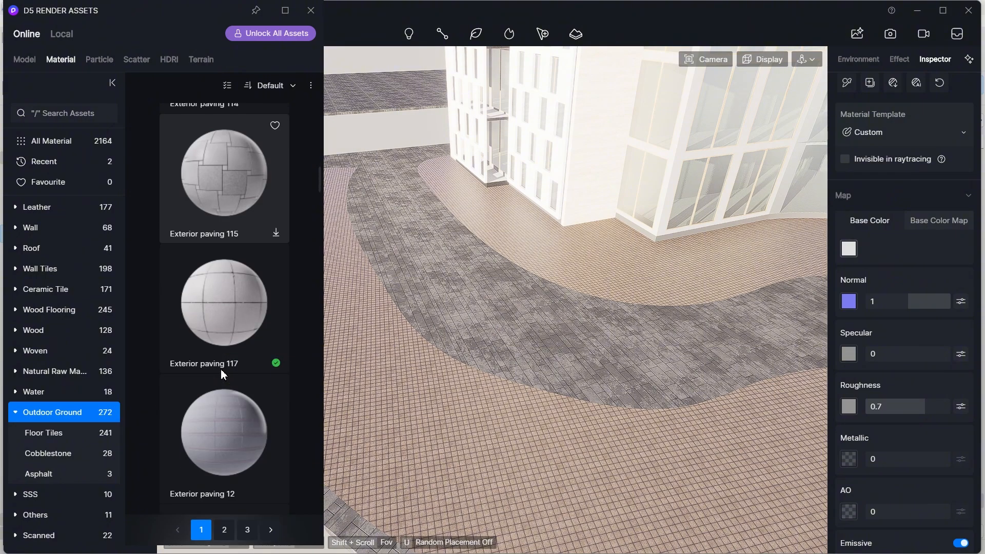
pyautogui.scroll(-3, 220, 370)
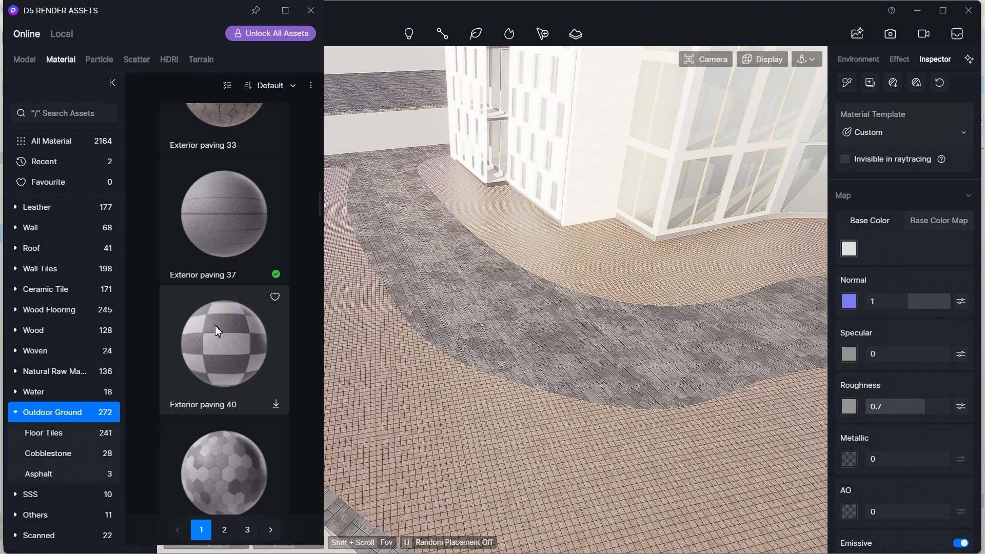
pyautogui.click(225, 244)
pyautogui.click(390, 366)
# - Set the curved path material's UV stretch to 0.140
pyautogui.scroll(-2, 393, 370)
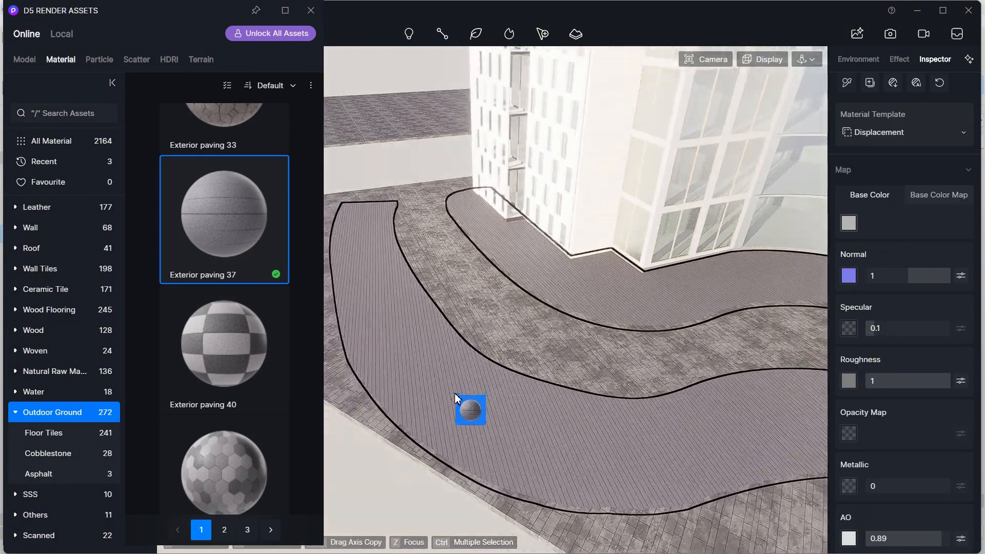
pyautogui.scroll(3, 473, 396)
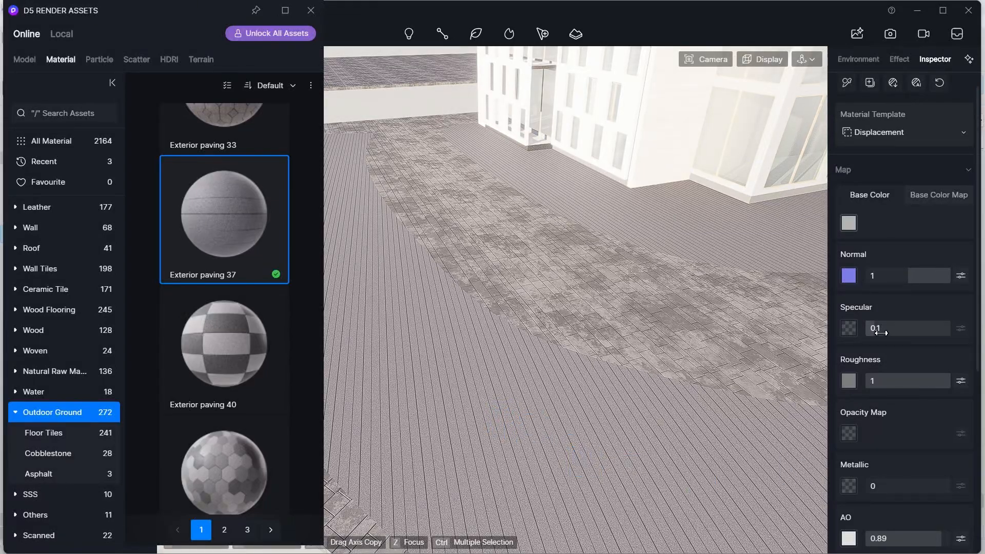
pyautogui.scroll(-5, 906, 387)
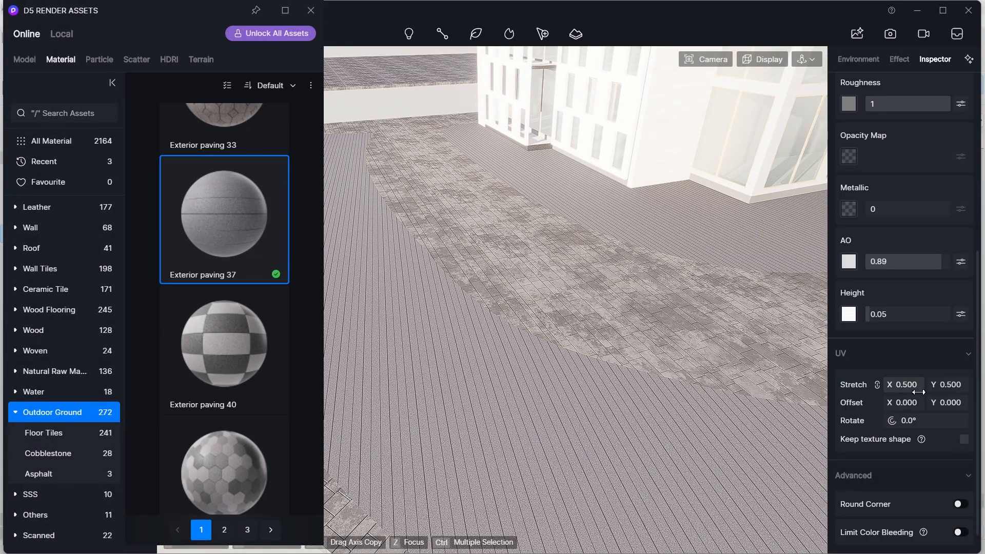
pyautogui.moveTo(904, 385); pyautogui.dragTo(895, 385)
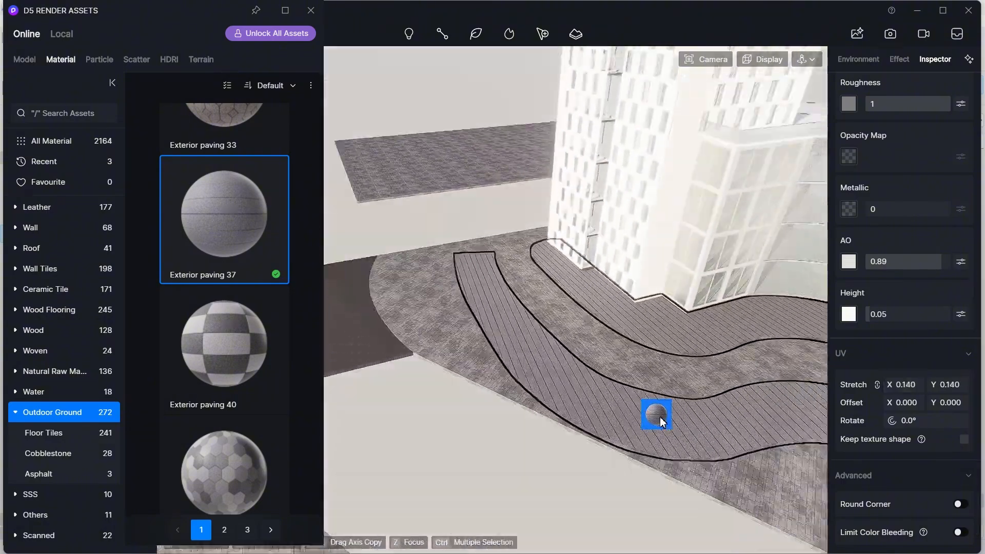
# - Darken the curved path material's base color to an HSV value of 54
pyautogui.click(604, 484)
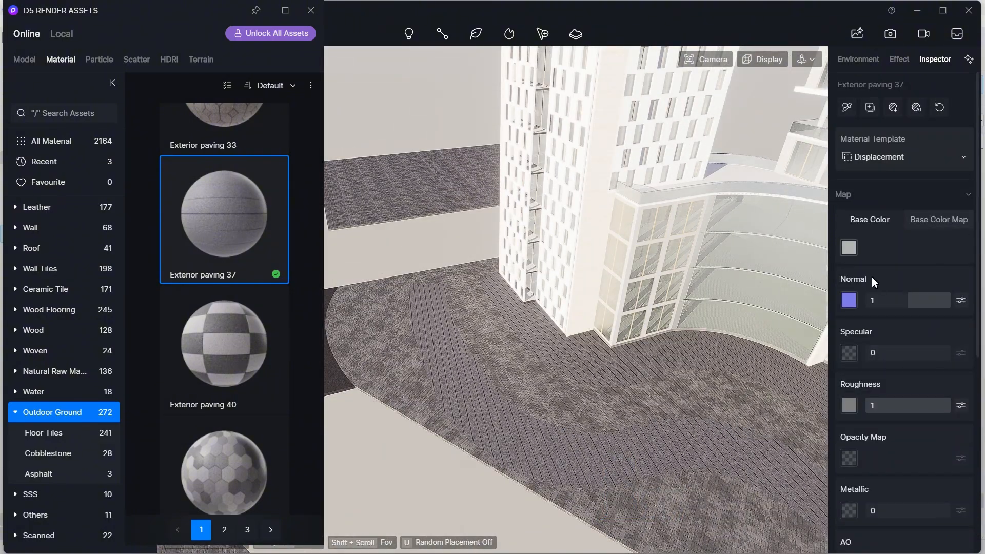
pyautogui.click(849, 252)
pyautogui.moveTo(842, 313); pyautogui.dragTo(842, 324)
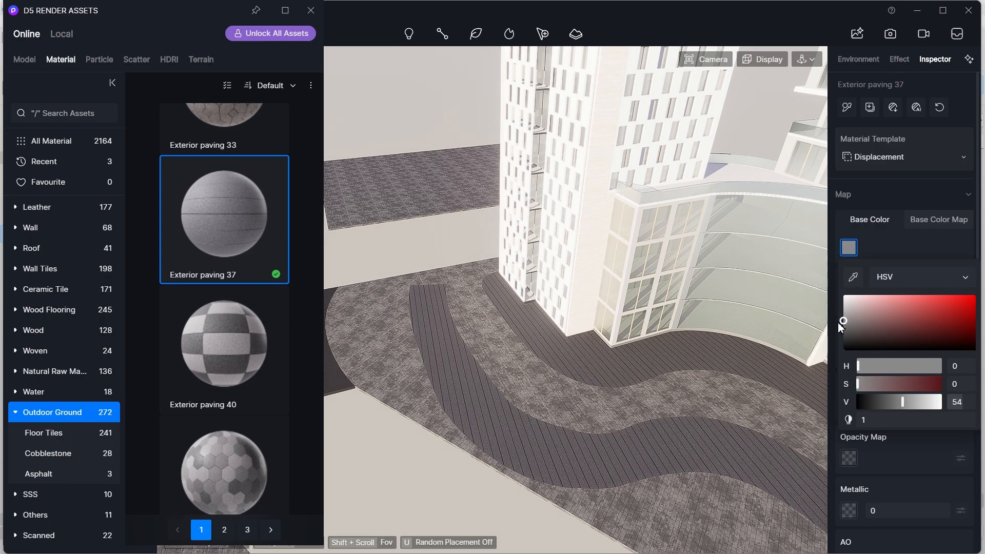
pyautogui.scroll(2, 609, 473)
pyautogui.moveTo(607, 473); pyautogui.dragTo(699, 429, button='right')
pyautogui.scroll(4, 692, 405)
pyautogui.moveTo(684, 375); pyautogui.dragTo(610, 373, button='right')
pyautogui.scroll(-4, 760, 378)
pyautogui.scroll(-6, 611, 372)
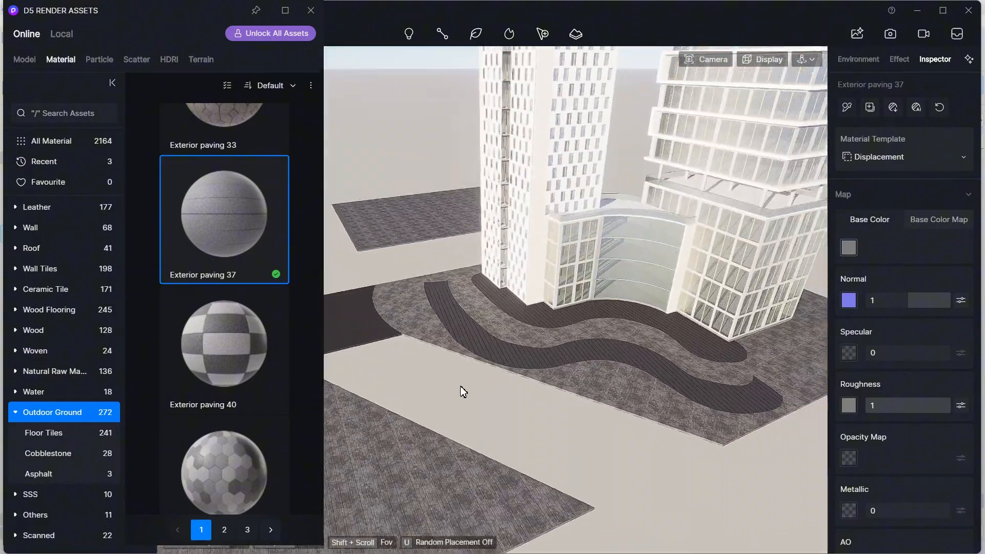
# - Place a Combined Highway model from the Outdoor Road models onto the light road strip in the foreground
pyautogui.moveTo(461, 386); pyautogui.dragTo(631, 387, button='right')
pyautogui.scroll(-4, 628, 392)
pyautogui.scroll(-3, 513, 383)
pyautogui.scroll(4, 662, 357)
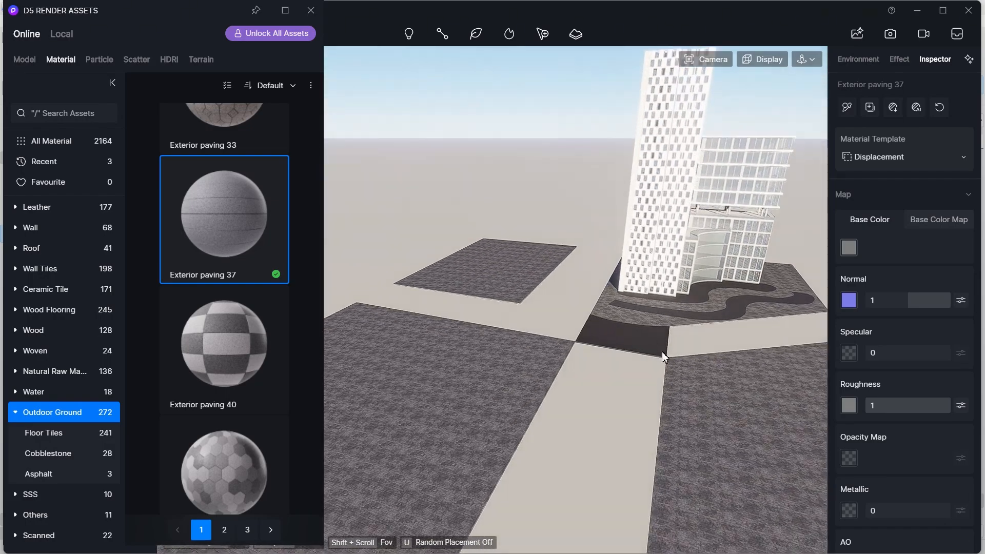
pyautogui.click(26, 60)
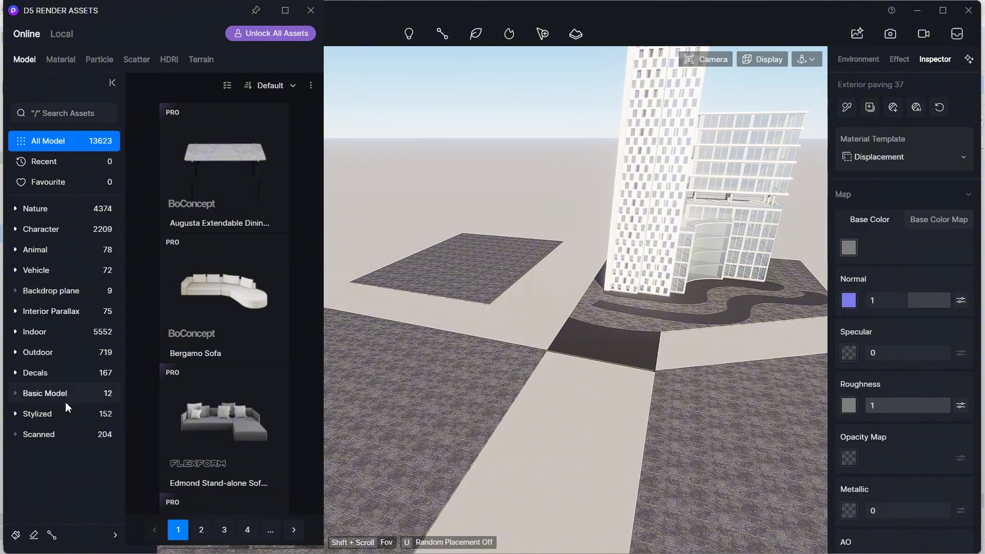
pyautogui.click(56, 384)
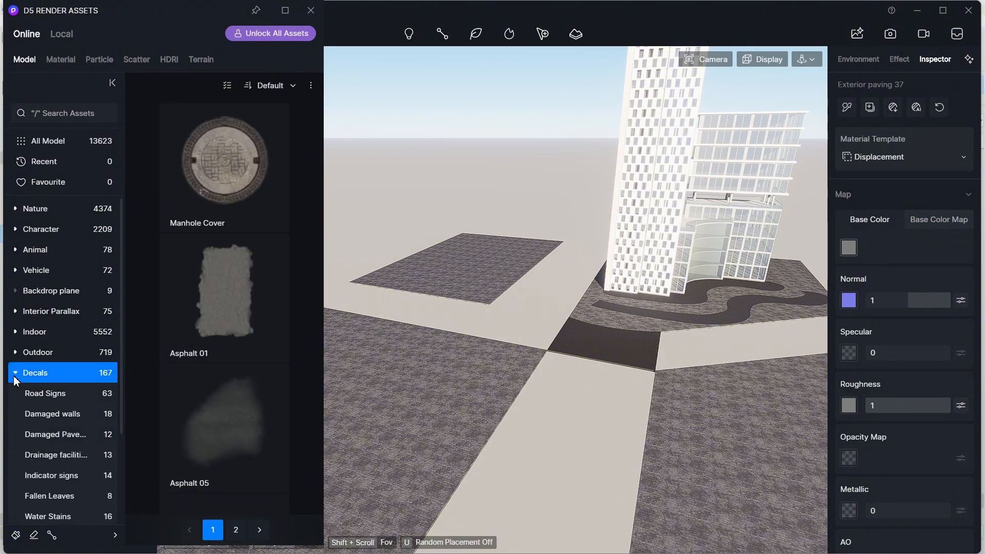
pyautogui.click(72, 394)
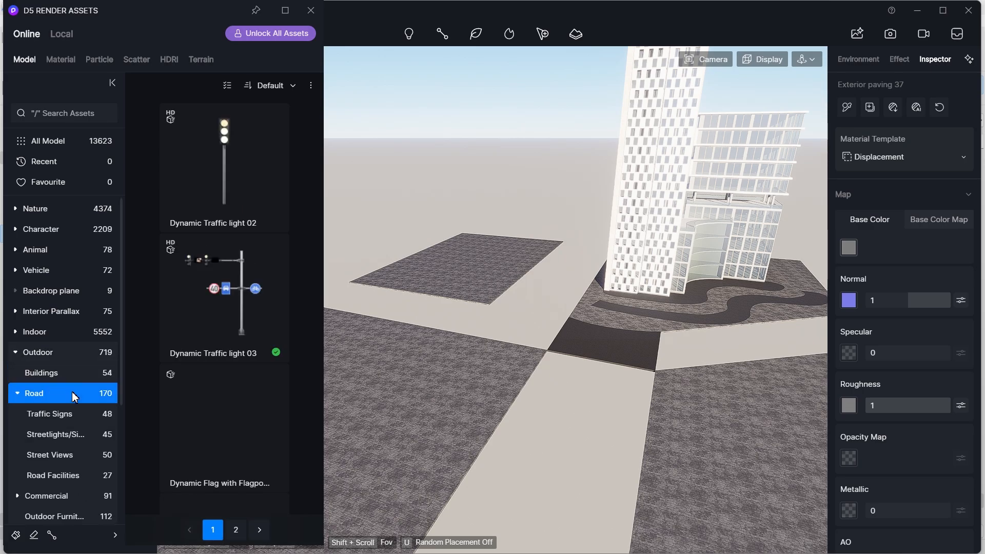
pyautogui.scroll(-10, 254, 362)
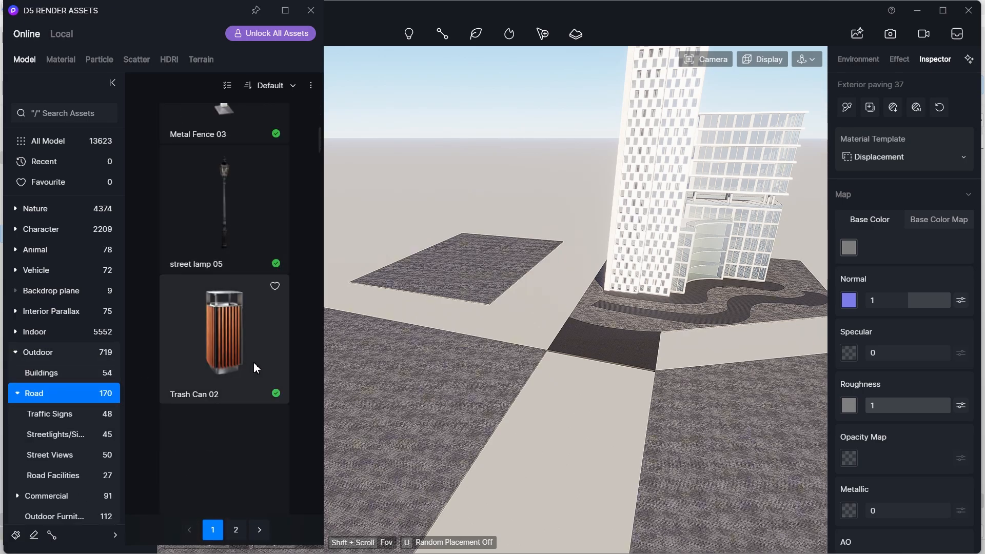
pyautogui.scroll(-6, 254, 362)
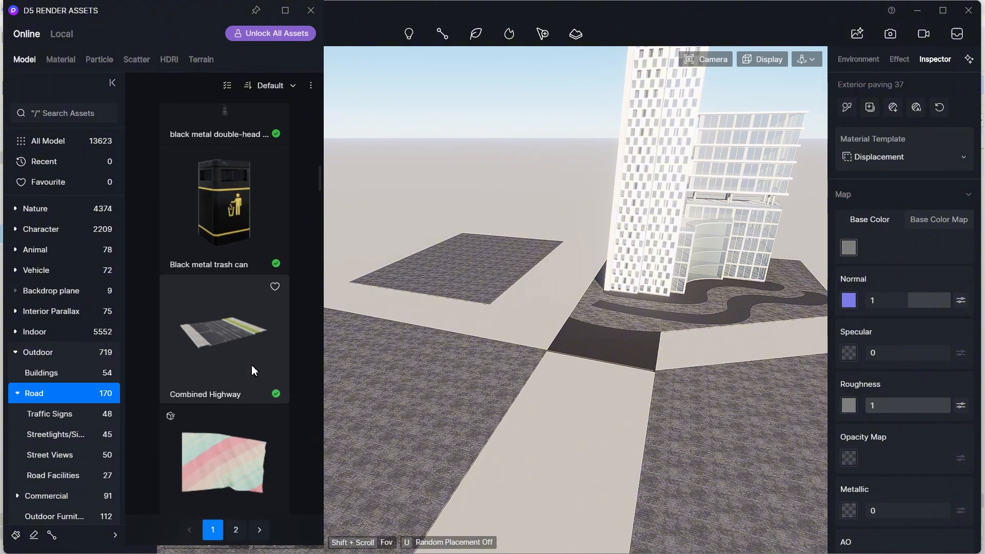
pyautogui.click(251, 365)
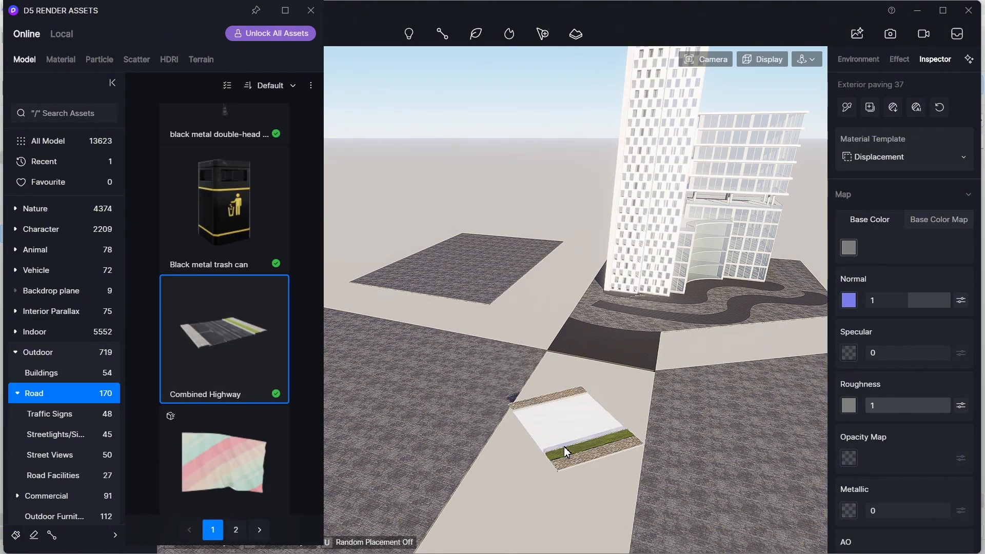
pyautogui.click(574, 433)
pyautogui.scroll(2, 570, 441)
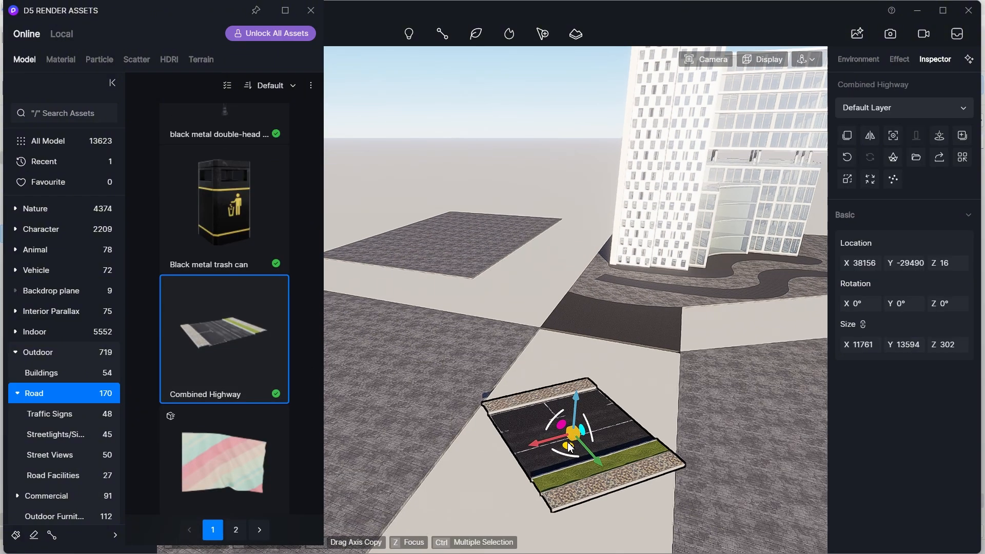
# - Rotate the Combined Highway to 315° and enlarge it to about 23335 by 16916
pyautogui.moveTo(561, 454); pyautogui.dragTo(590, 460)
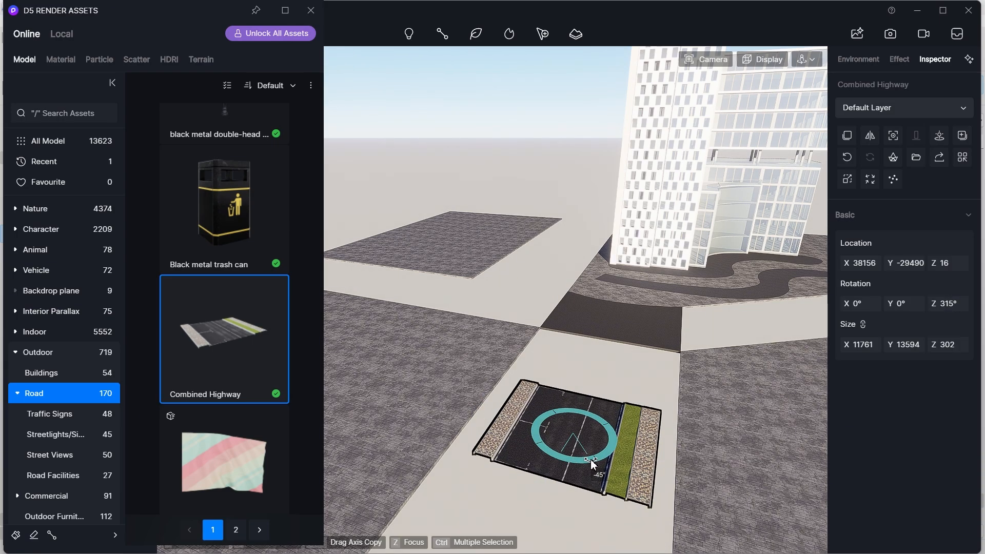
pyautogui.moveTo(862, 349); pyautogui.dragTo(931, 353)
pyautogui.moveTo(673, 379); pyautogui.dragTo(662, 318, button='middle')
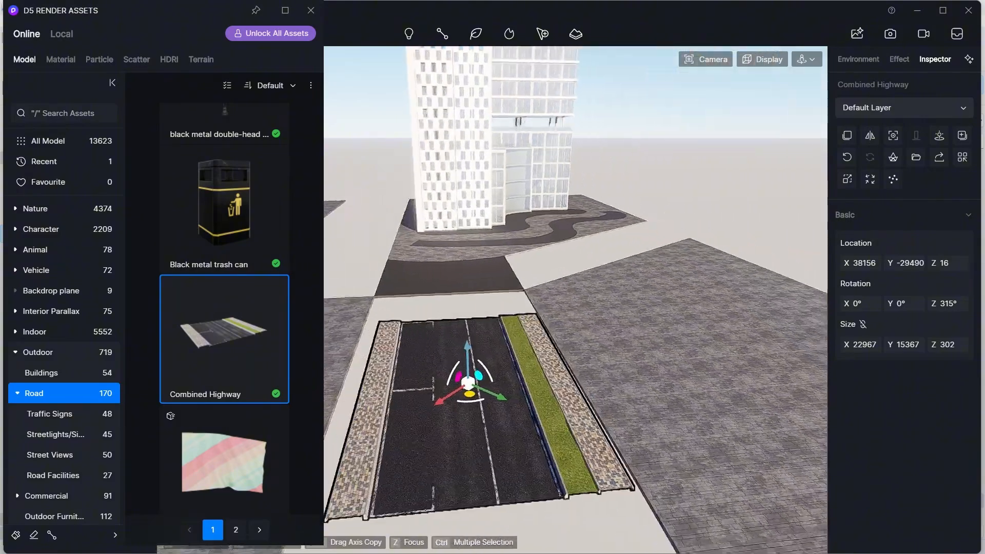
pyautogui.moveTo(492, 318); pyautogui.dragTo(515, 363, button='middle')
pyautogui.scroll(1, 521, 321)
pyautogui.moveTo(553, 361); pyautogui.dragTo(540, 356)
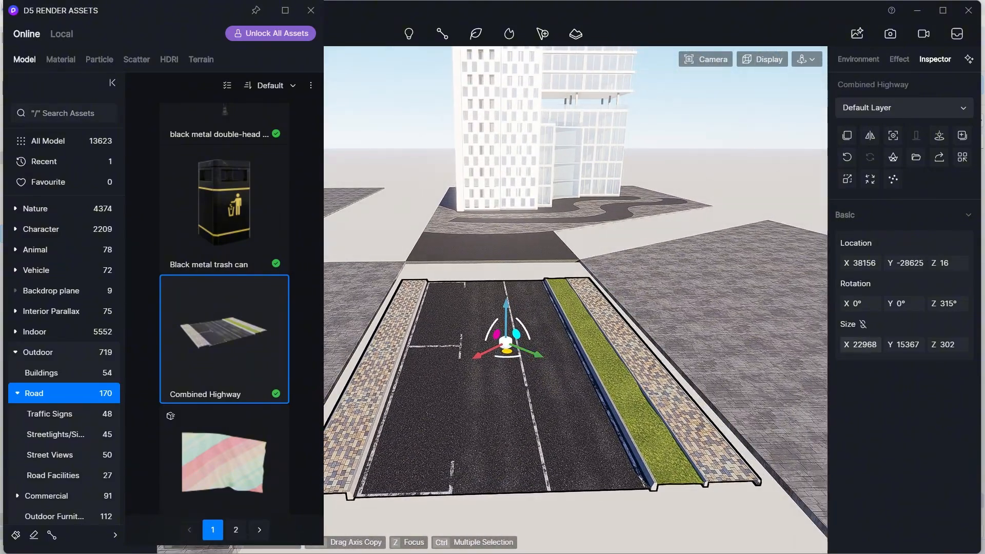
pyautogui.moveTo(867, 346); pyautogui.dragTo(926, 346)
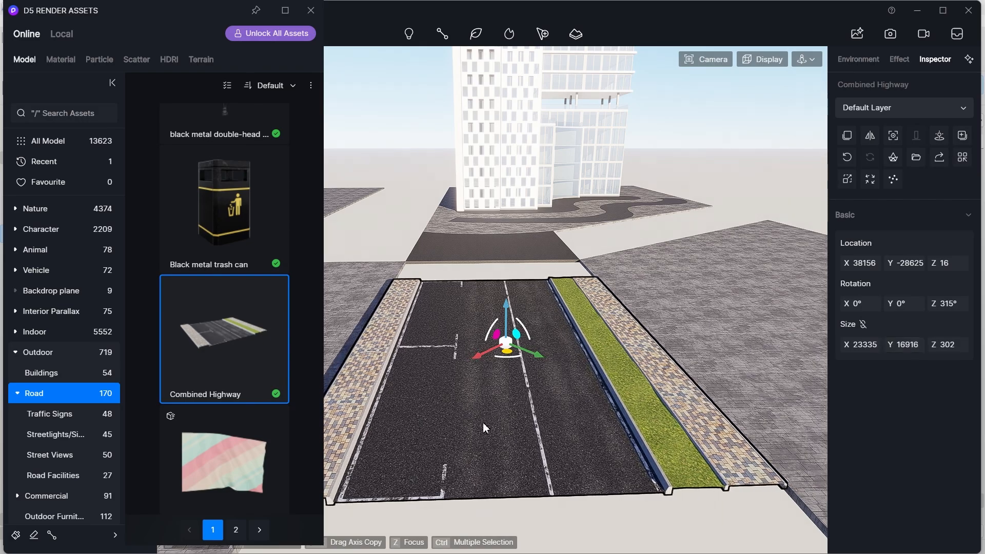
# - Move the highway onto the road strip, adjusting its width and lowering it to about -364 in Z
pyautogui.moveTo(485, 428); pyautogui.dragTo(651, 369, button='middle')
pyautogui.moveTo(645, 355); pyautogui.dragTo(639, 355)
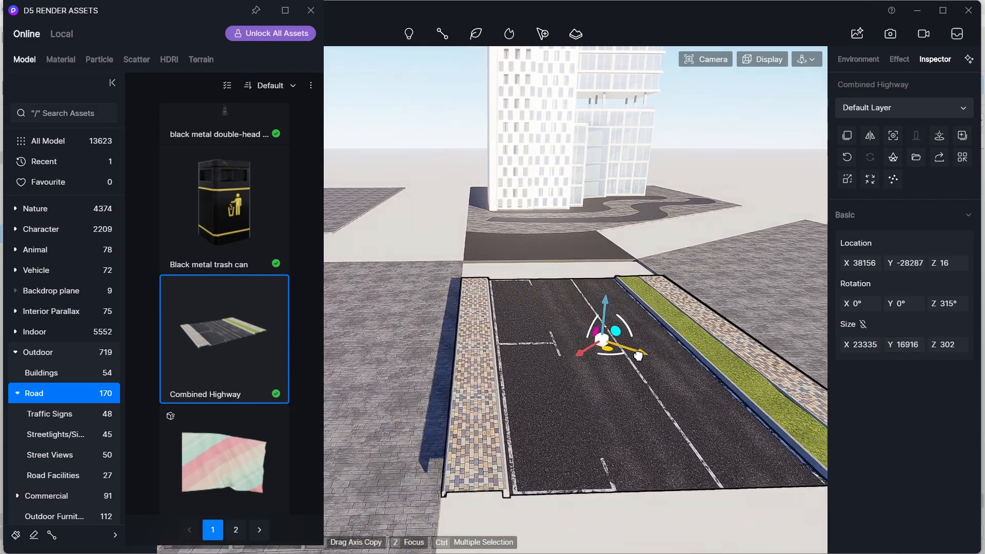
pyautogui.moveTo(647, 367); pyautogui.dragTo(513, 371, button='middle')
pyautogui.moveTo(902, 346); pyautogui.dragTo(920, 346)
pyautogui.moveTo(540, 370); pyautogui.dragTo(654, 350, button='middle')
pyautogui.moveTo(636, 347); pyautogui.dragTo(650, 356)
pyautogui.moveTo(654, 359); pyautogui.dragTo(510, 331, button='middle')
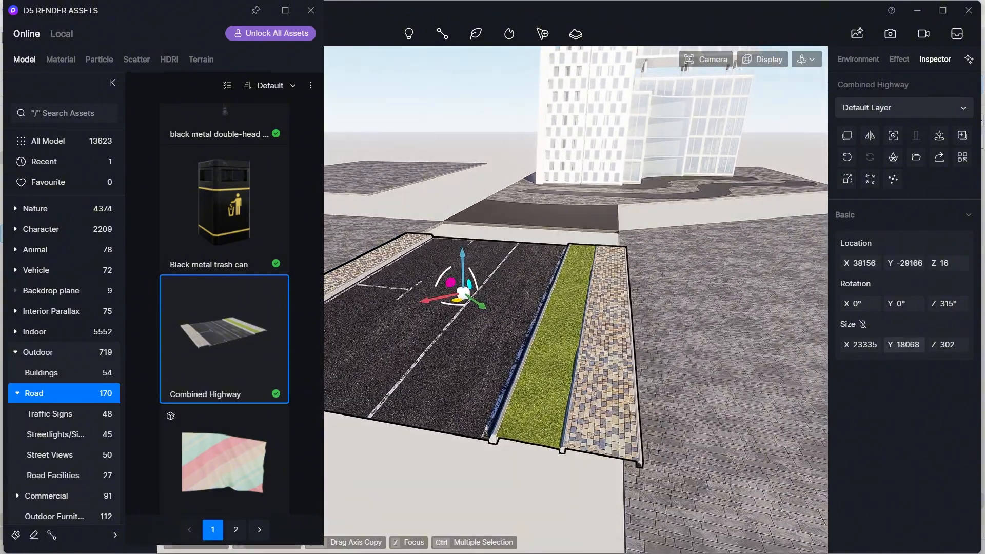
pyautogui.moveTo(908, 346); pyautogui.dragTo(898, 346)
pyautogui.moveTo(504, 341); pyautogui.dragTo(605, 301, button='middle')
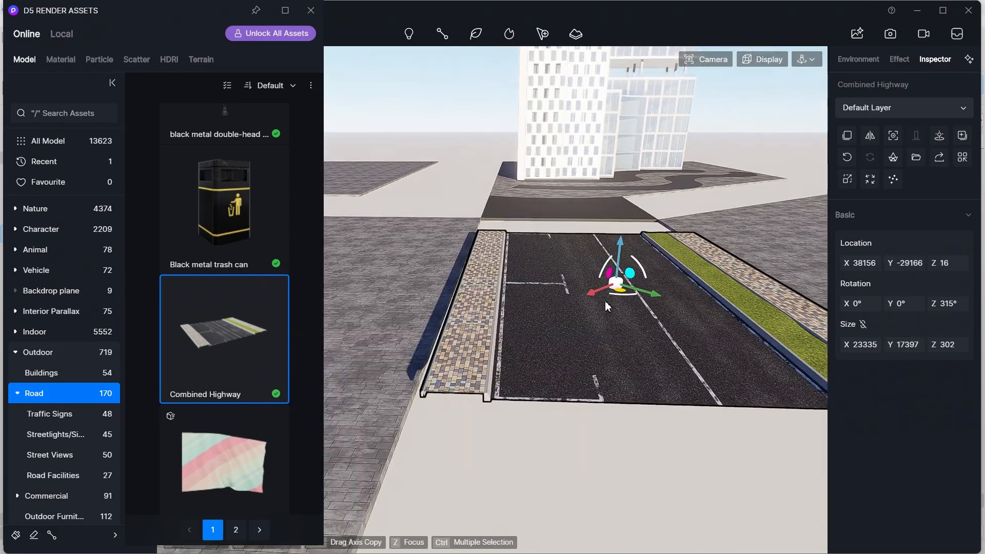
pyautogui.moveTo(653, 293); pyautogui.dragTo(647, 291)
pyautogui.moveTo(617, 245); pyautogui.dragTo(617, 252)
pyautogui.moveTo(505, 310); pyautogui.dragTo(588, 313, button='middle')
pyautogui.moveTo(663, 285); pyautogui.dragTo(654, 281)
pyautogui.moveTo(569, 308); pyautogui.dragTo(677, 318, button='middle')
pyautogui.keyDown('shift'); pyautogui.moveTo(678, 318); pyautogui.dragTo(483, 339, button='middle'); pyautogui.keyUp('shift')
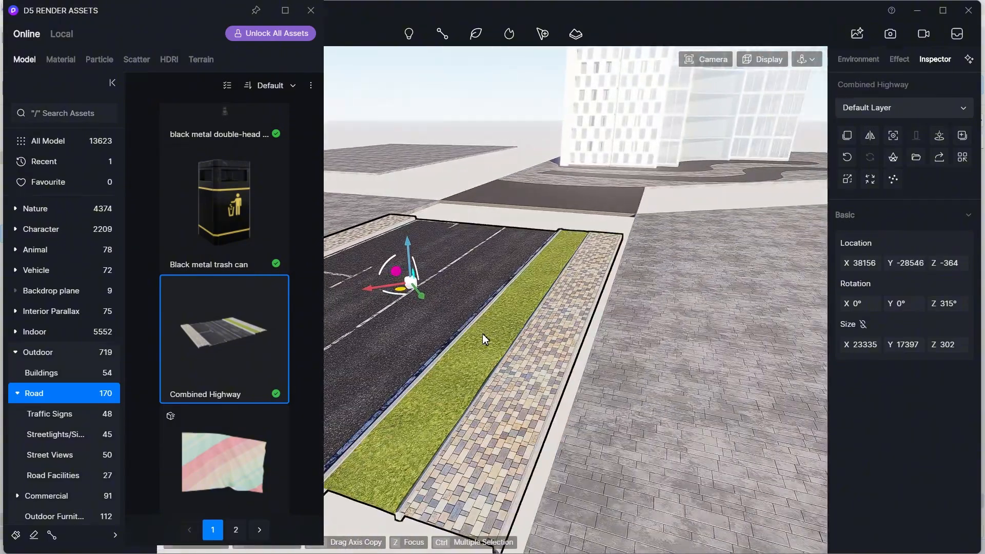
# - Lower the highway to about -527 in Z and nudge it into alignment with the road strip
pyautogui.moveTo(902, 345); pyautogui.dragTo(897, 341)
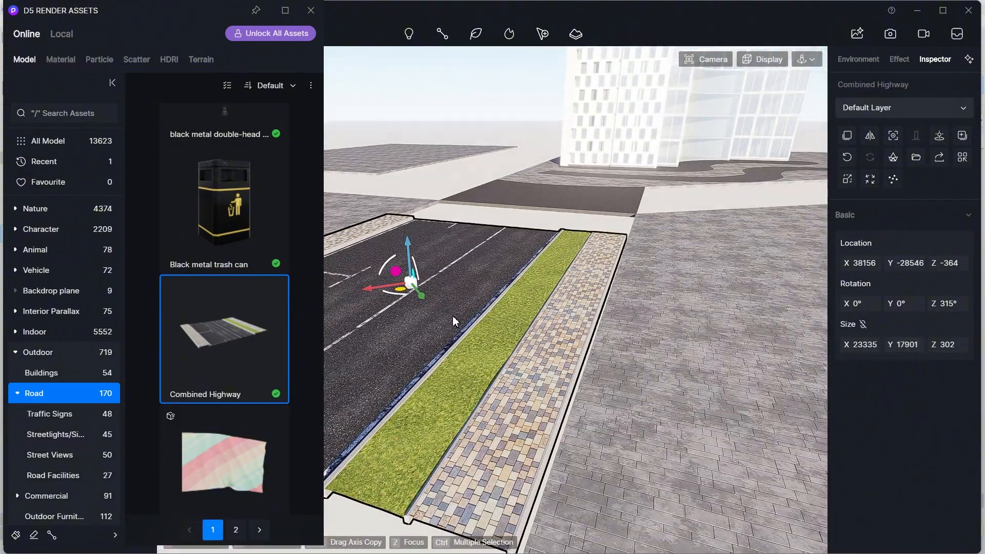
pyautogui.moveTo(422, 298); pyautogui.dragTo(421, 296)
pyautogui.moveTo(590, 313); pyautogui.dragTo(692, 257, button='middle')
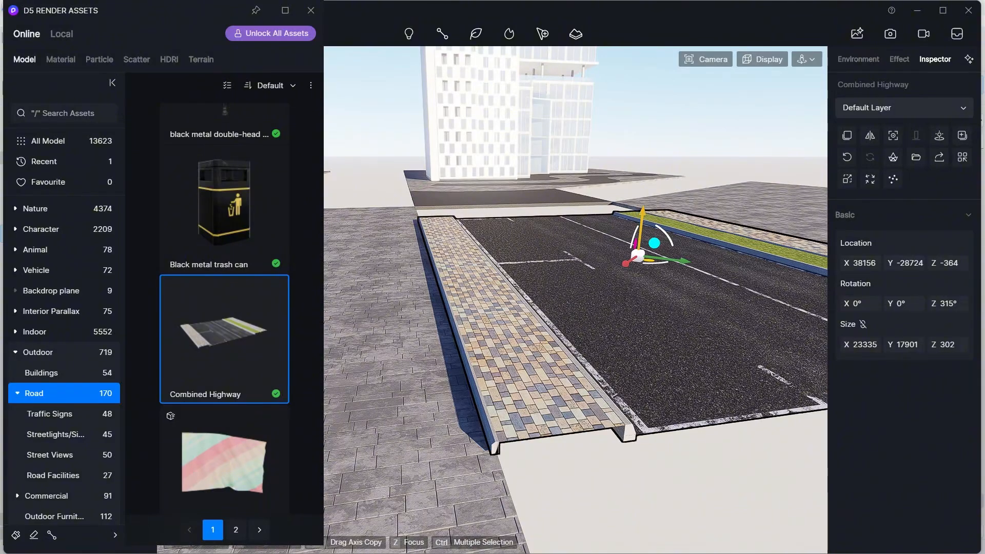
pyautogui.moveTo(642, 210); pyautogui.dragTo(646, 216)
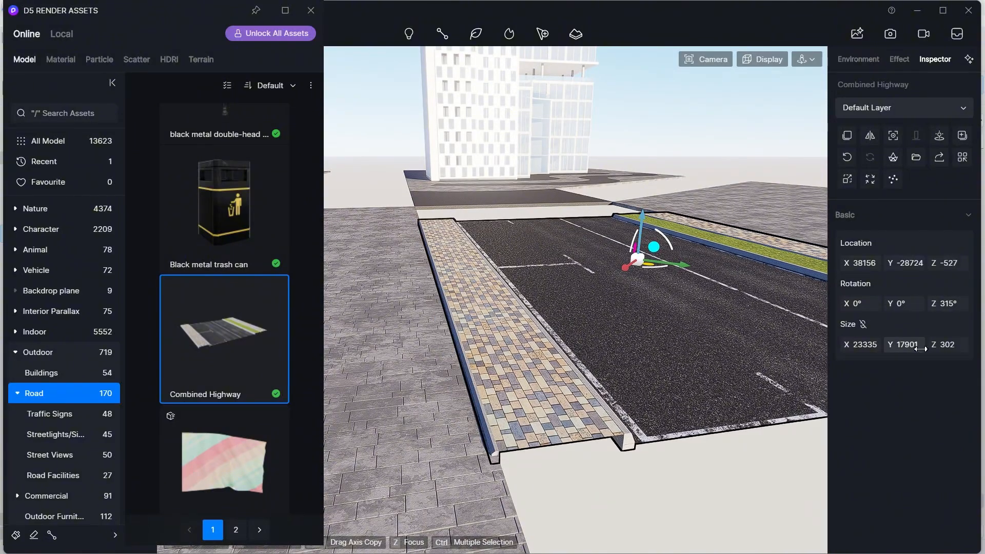
pyautogui.moveTo(624, 267); pyautogui.dragTo(626, 266)
pyautogui.moveTo(680, 349); pyautogui.dragTo(609, 323, button='middle')
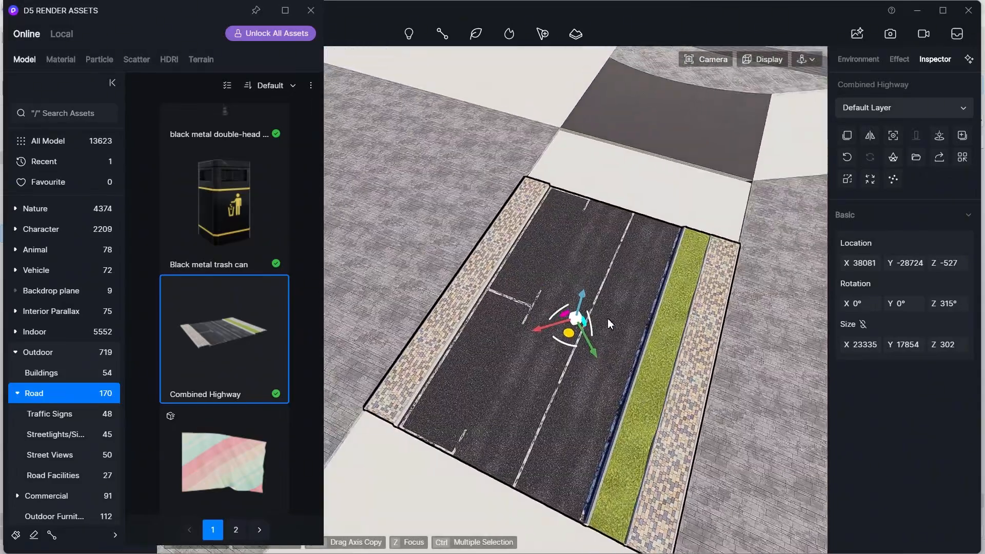
# - Lengthen the highway to about 39995 along X so it spans the road strip
pyautogui.moveTo(849, 345); pyautogui.dragTo(758, 352)
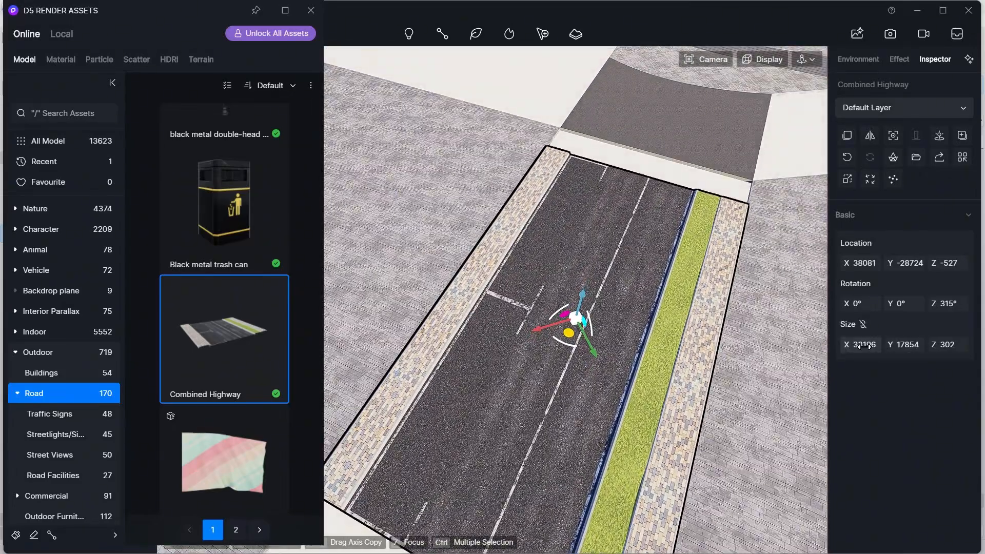
pyautogui.moveTo(865, 347); pyautogui.dragTo(801, 349)
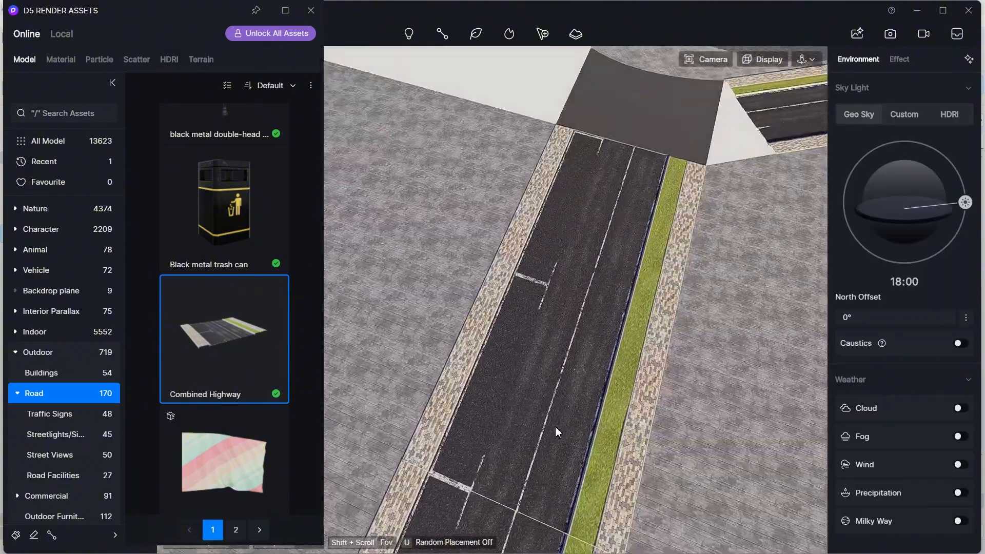
pyautogui.scroll(4, 556, 431)
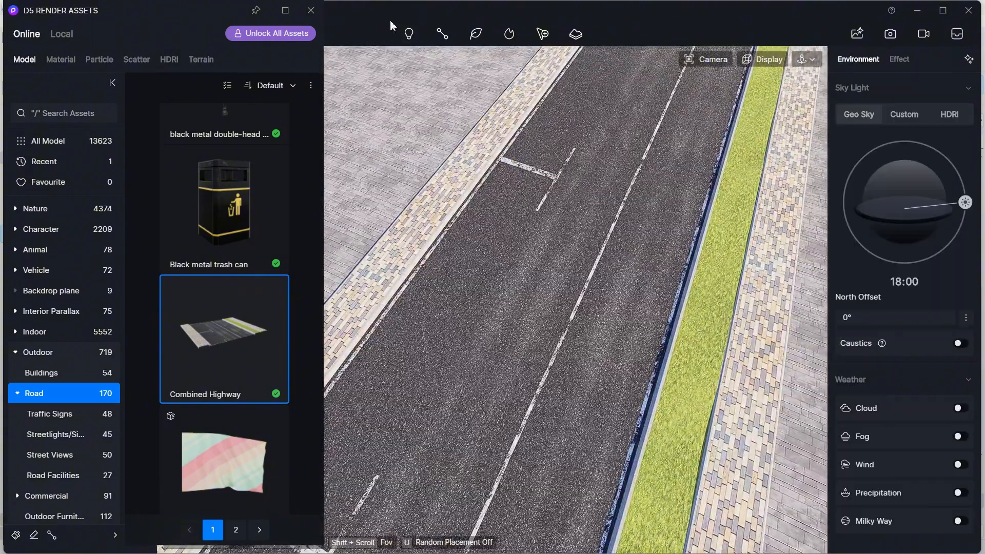
# - Inspect the asphalt material's base color on two of the highway segments
pyautogui.click(311, 11)
pyautogui.click(540, 297)
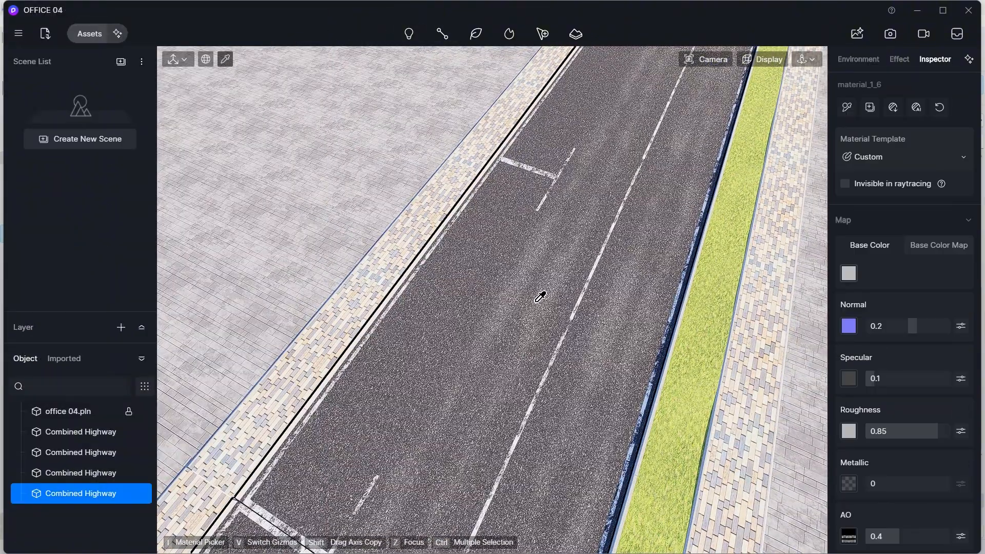
pyautogui.click(848, 277)
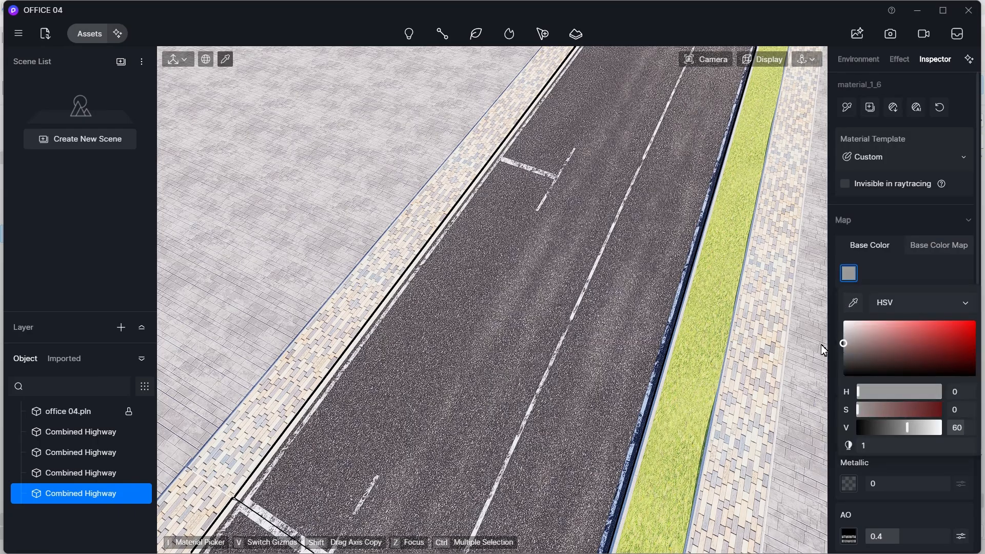
pyautogui.scroll(-4, 521, 405)
pyautogui.moveTo(572, 273); pyautogui.dragTo(436, 356, button='middle')
pyautogui.moveTo(718, 167); pyautogui.dragTo(509, 285, button='middle')
pyautogui.scroll(4, 509, 286)
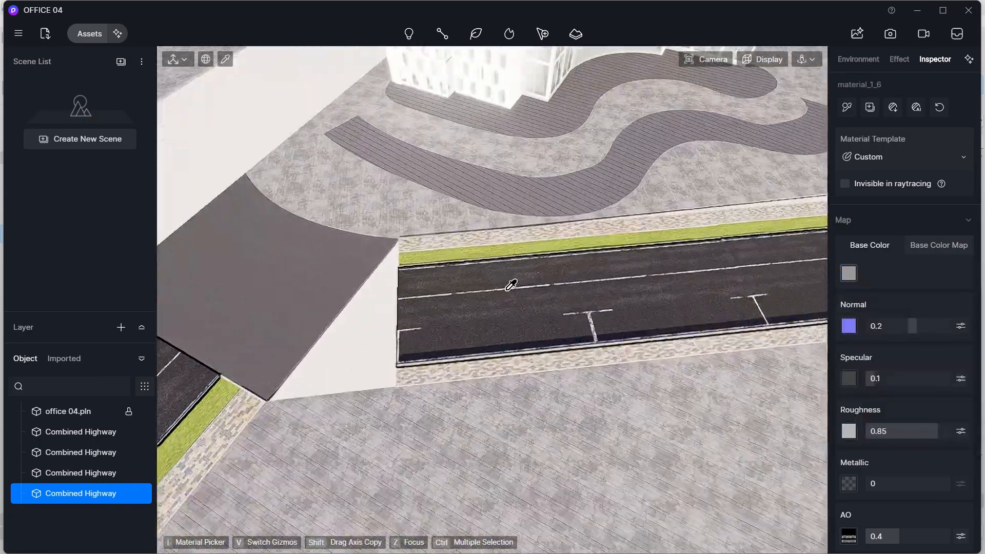
pyautogui.scroll(1, 511, 285)
pyautogui.click(525, 300)
pyautogui.click(850, 276)
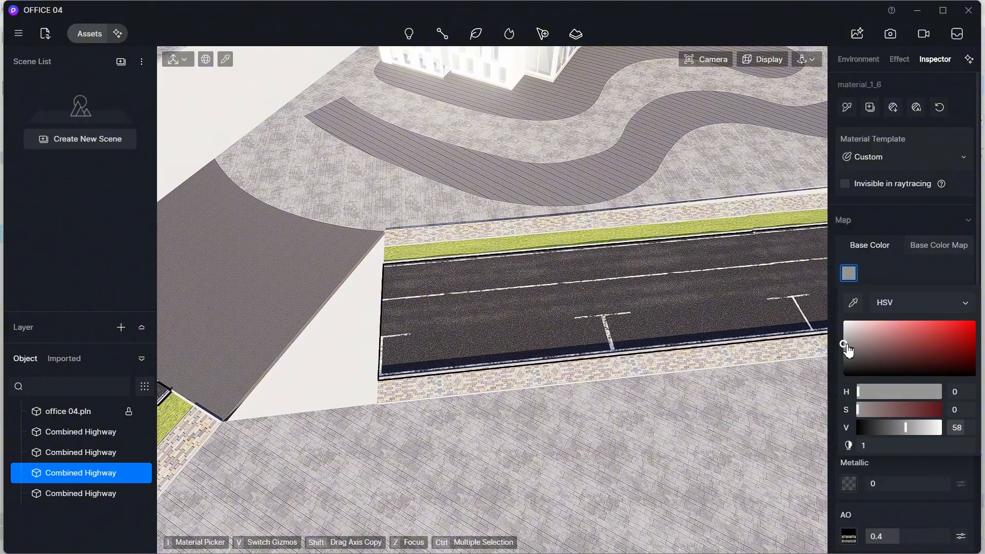
# - Select the highway's median grass material and switch its material template to Grass
pyautogui.scroll(-2, 592, 330)
pyautogui.moveTo(591, 329); pyautogui.dragTo(805, 218, button='middle')
pyautogui.moveTo(354, 484); pyautogui.dragTo(451, 426, button='middle')
pyautogui.scroll(4, 534, 360)
pyautogui.click(535, 368)
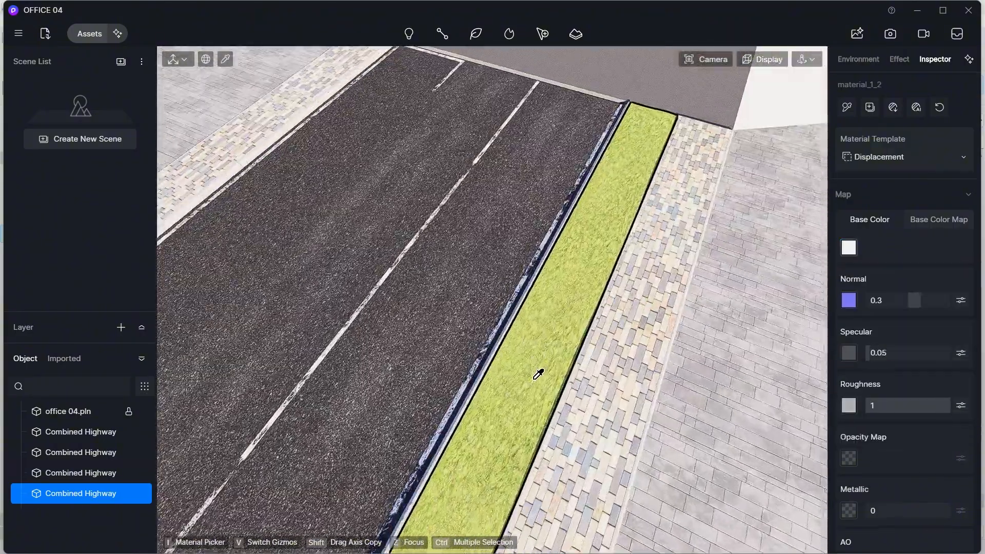
pyautogui.scroll(2, 534, 379)
pyautogui.moveTo(534, 379); pyautogui.dragTo(553, 475, button='right')
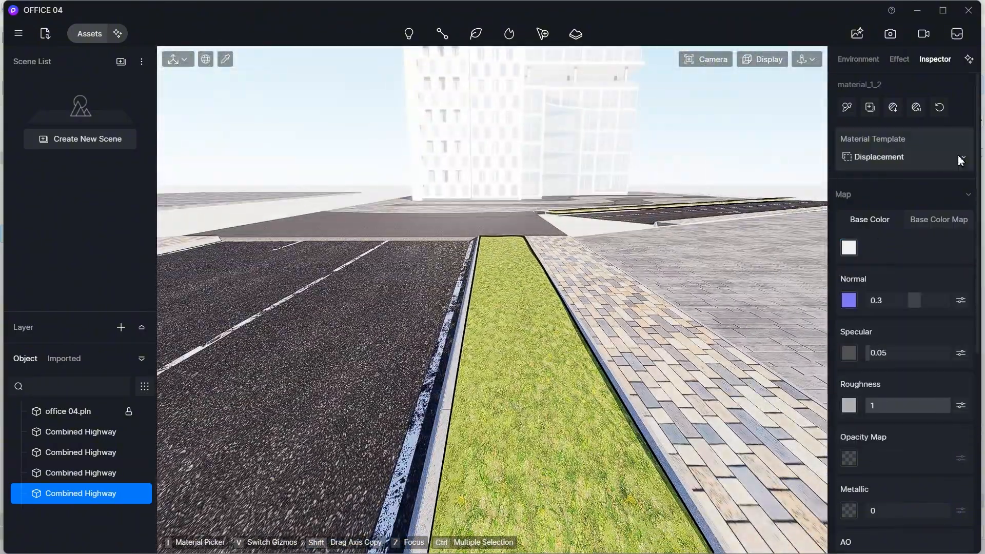
pyautogui.click(961, 161)
pyautogui.scroll(-3, 888, 413)
pyautogui.click(902, 389)
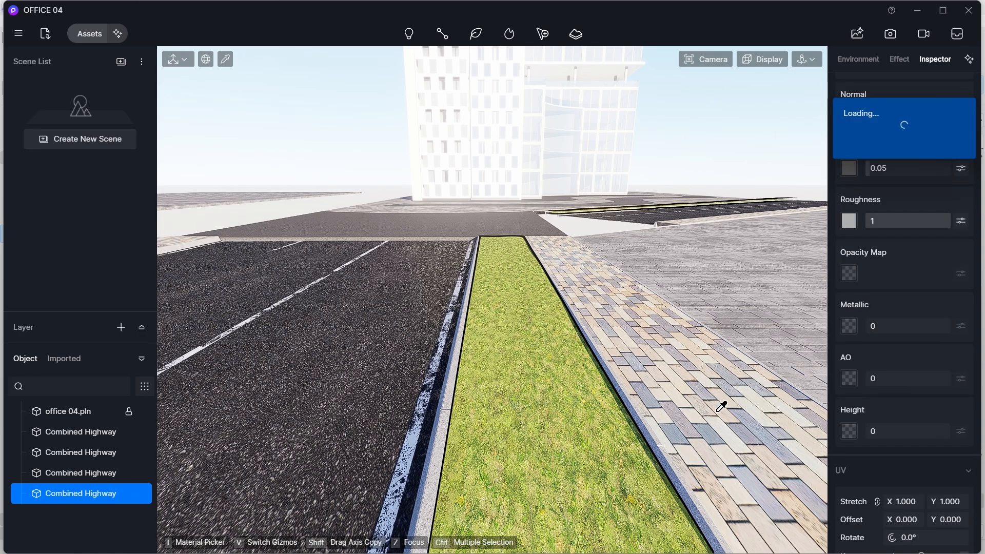
# - Choose the last Grass preset for the median strip material
pyautogui.click(852, 136)
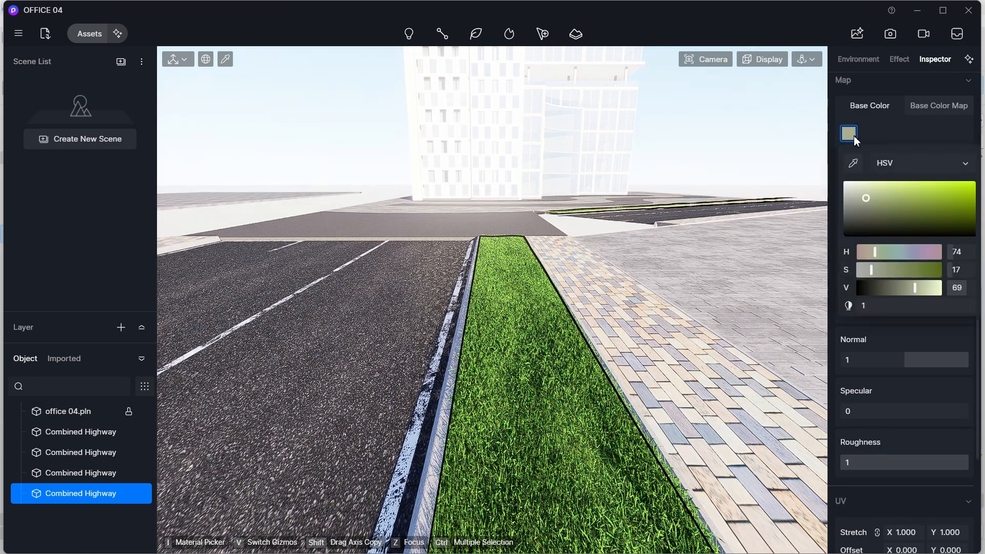
pyautogui.scroll(4, 876, 202)
pyautogui.click(942, 225)
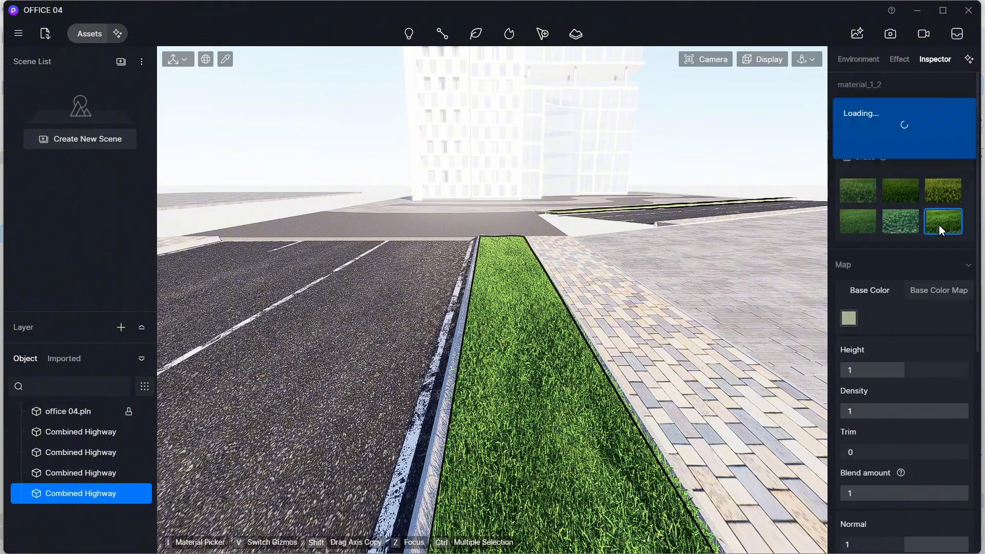
# - Save the project
pyautogui.press('s')
pyautogui.moveTo(448, 418); pyautogui.dragTo(522, 297, button='right')
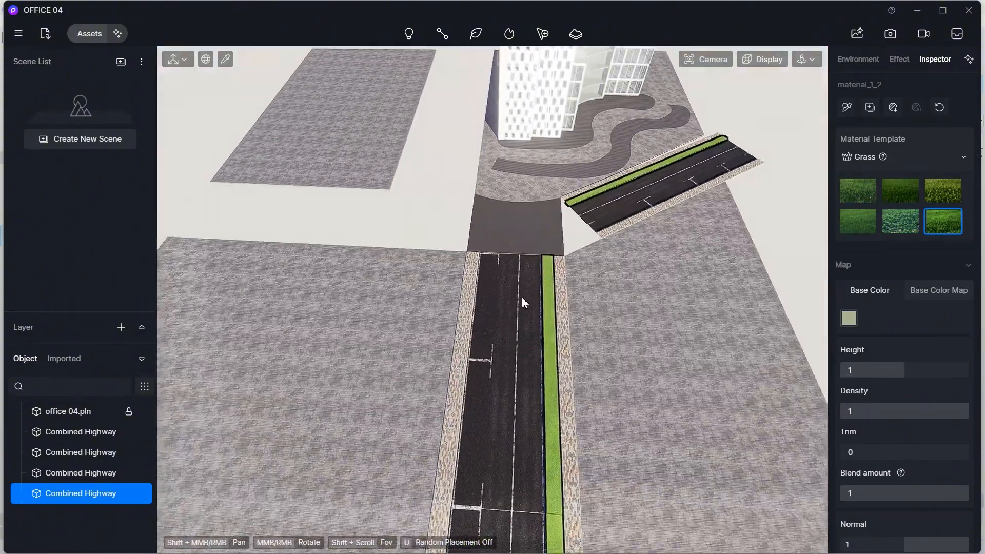
pyautogui.press('Escape')
pyautogui.hotkey('ctrl', 's')
pyautogui.scroll(3, 505, 265)
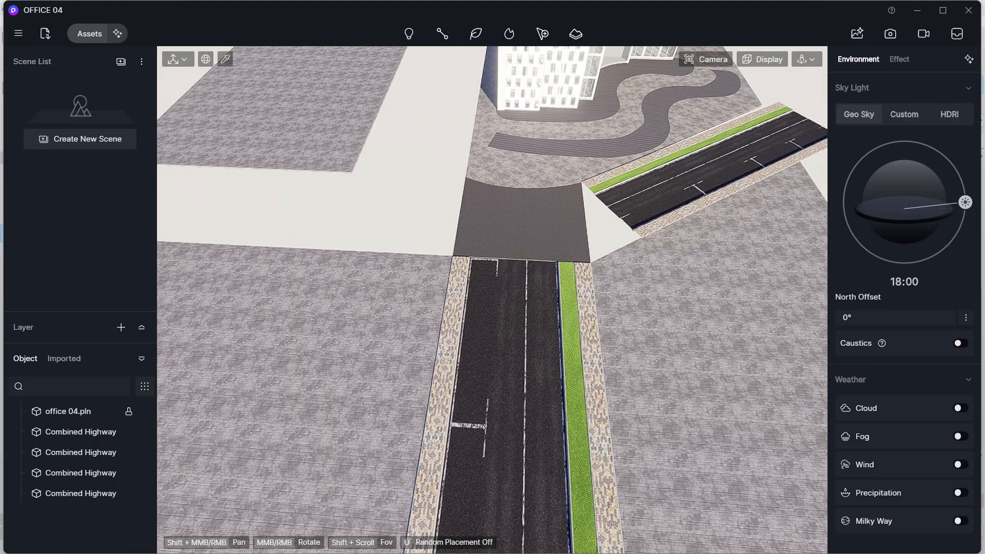
pyautogui.moveTo(505, 265); pyautogui.dragTo(612, 327, button='right')
# - Apply the Black Matte Metal material from the Metal category to the building's window frames
pyautogui.click(86, 33)
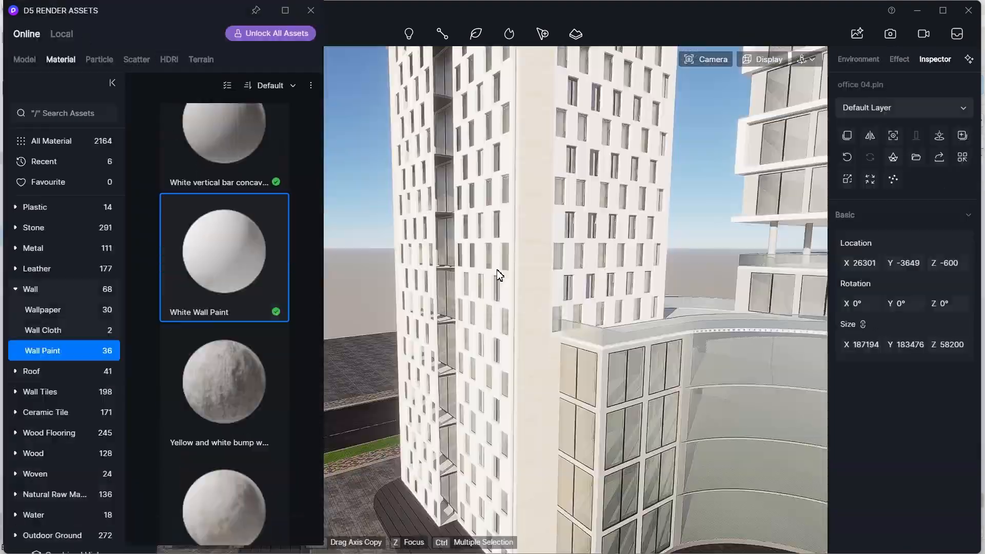
pyautogui.click(33, 248)
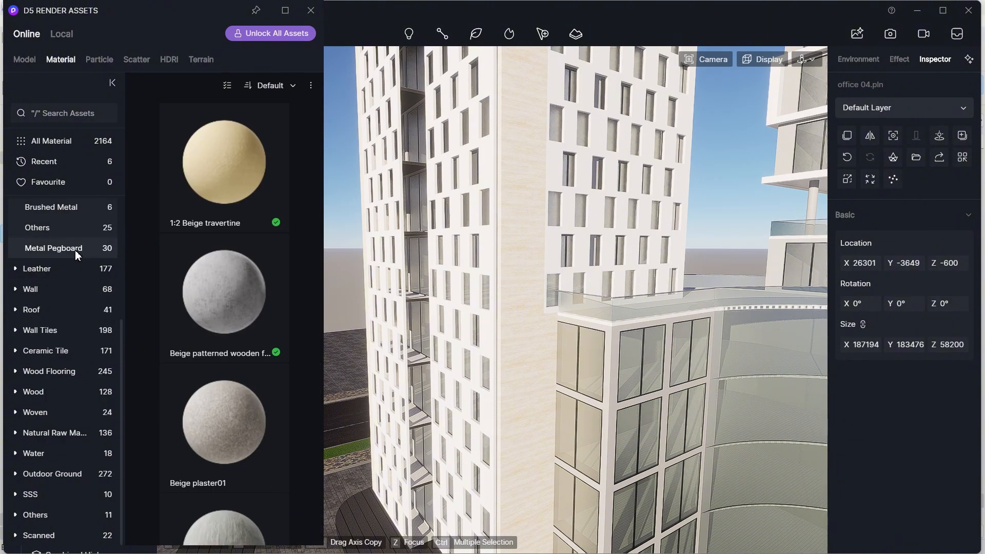
pyautogui.click(224, 424)
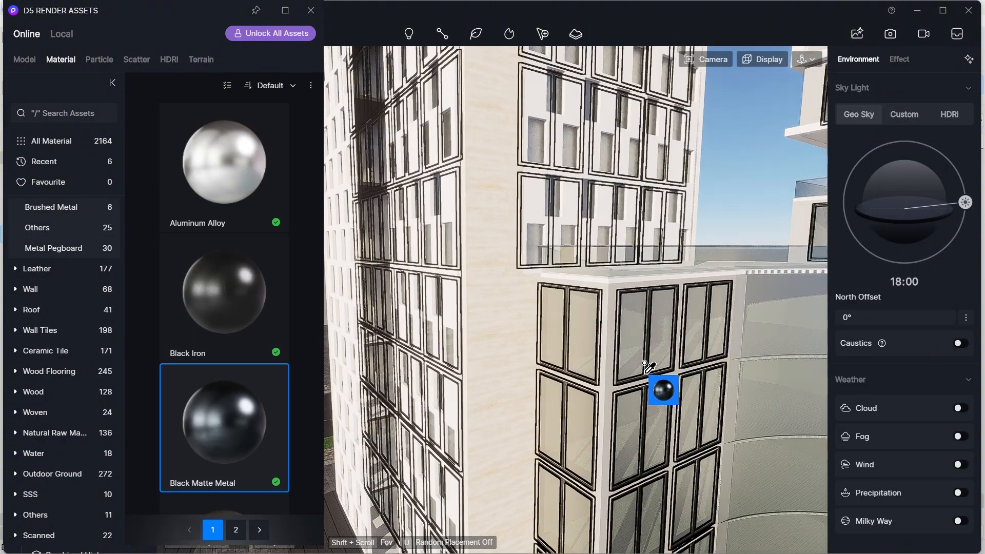
pyautogui.click(650, 383)
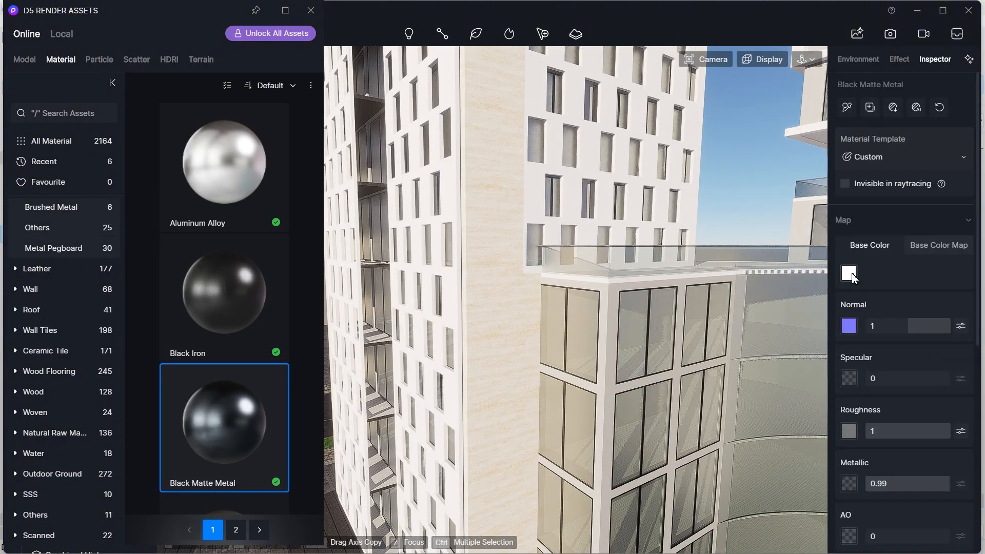
pyautogui.click(849, 273)
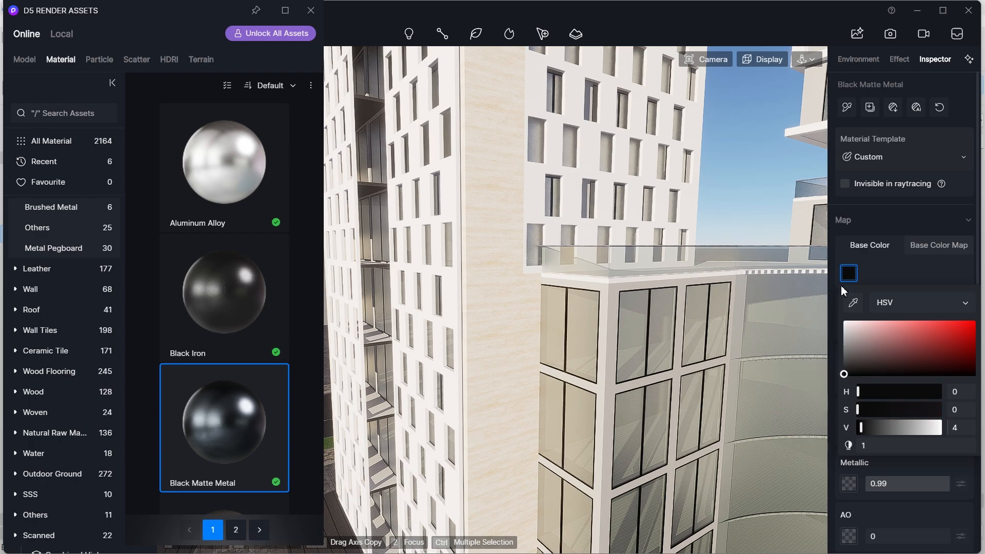
pyautogui.click(854, 303)
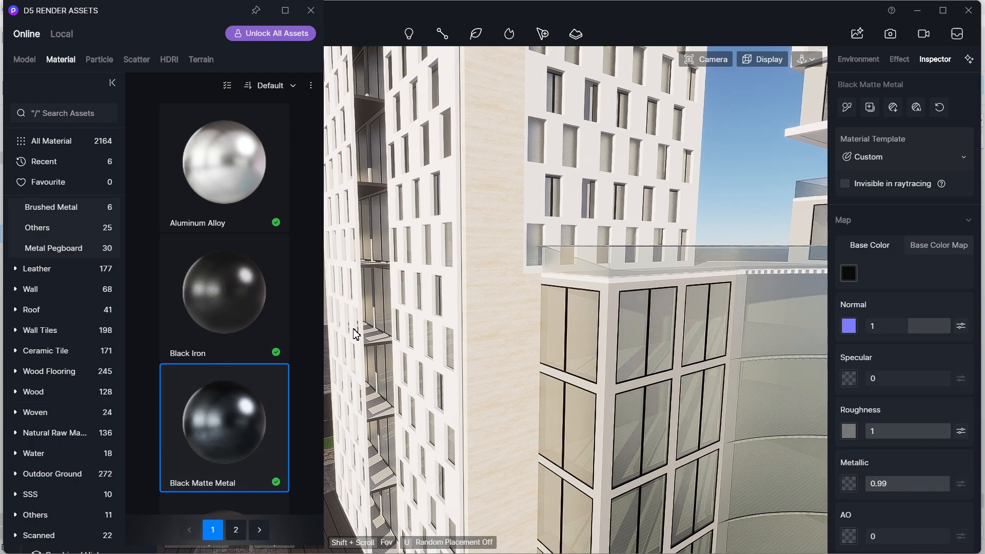
pyautogui.press('Escape')
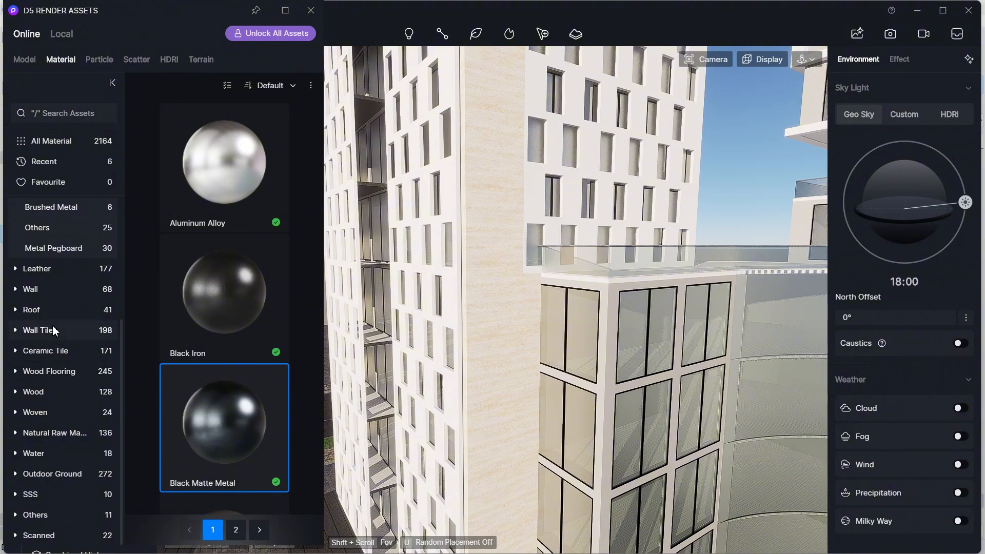
# - Apply the Grey wall brick material from the Wall Tiles category to the building's vertical pillar between the window blocks
pyautogui.click(22, 328)
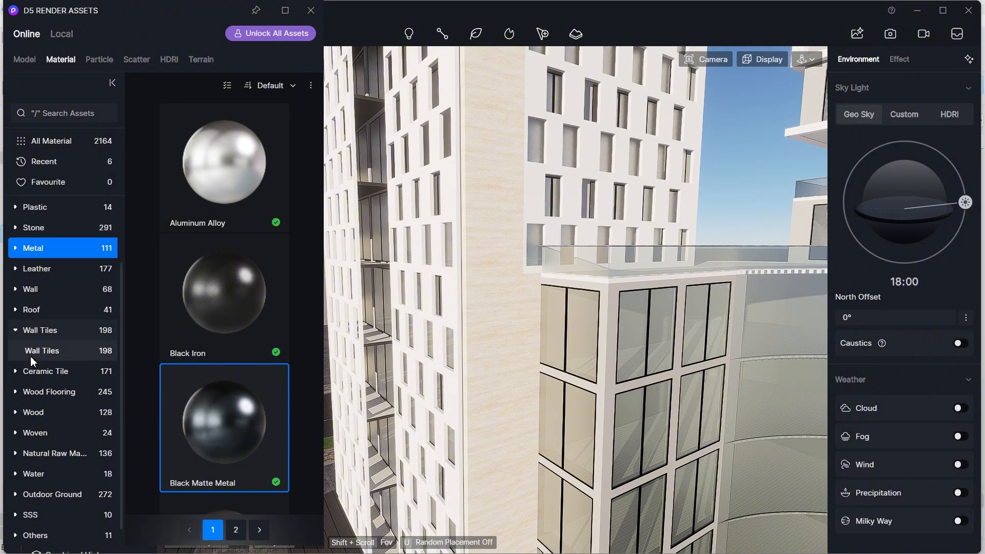
pyautogui.scroll(-10, 242, 353)
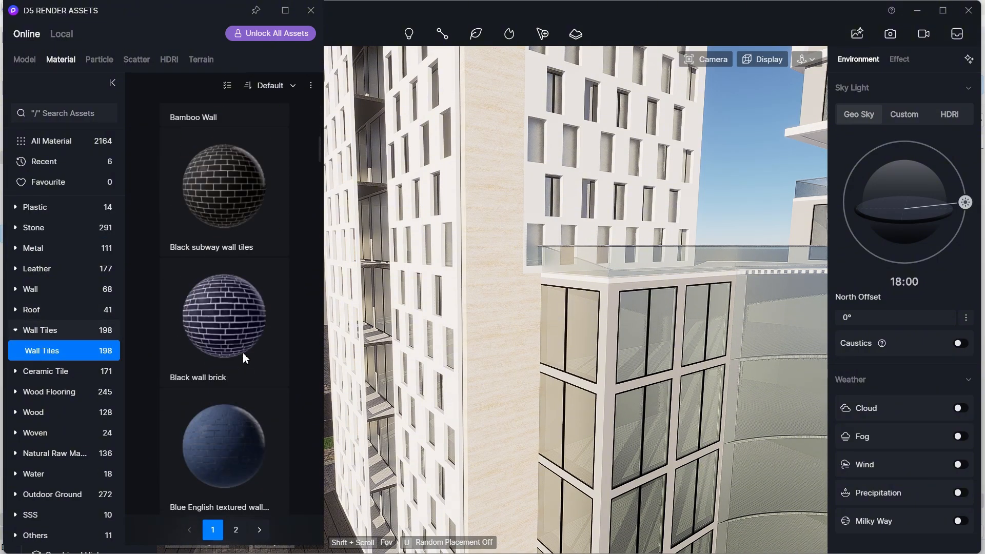
pyautogui.scroll(-10, 243, 356)
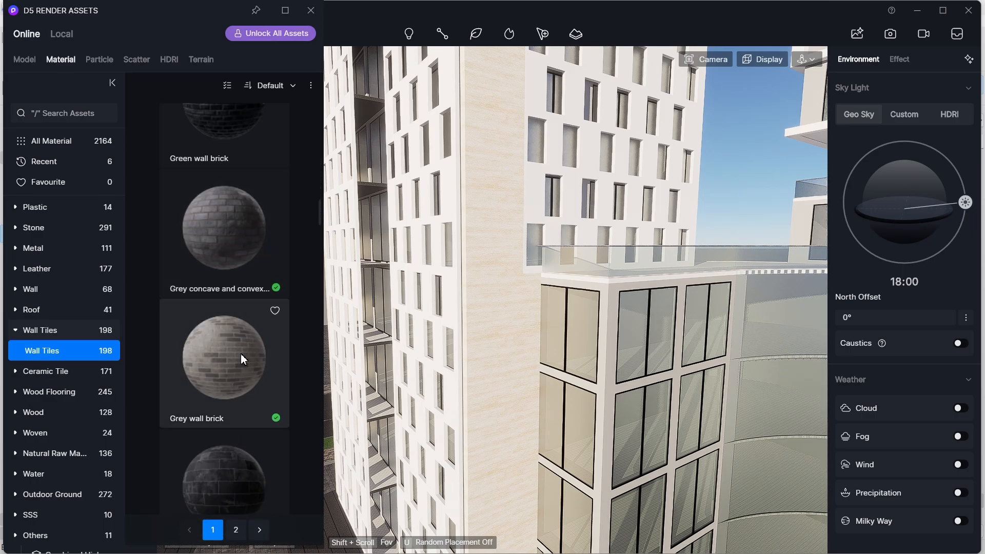
pyautogui.click(242, 215)
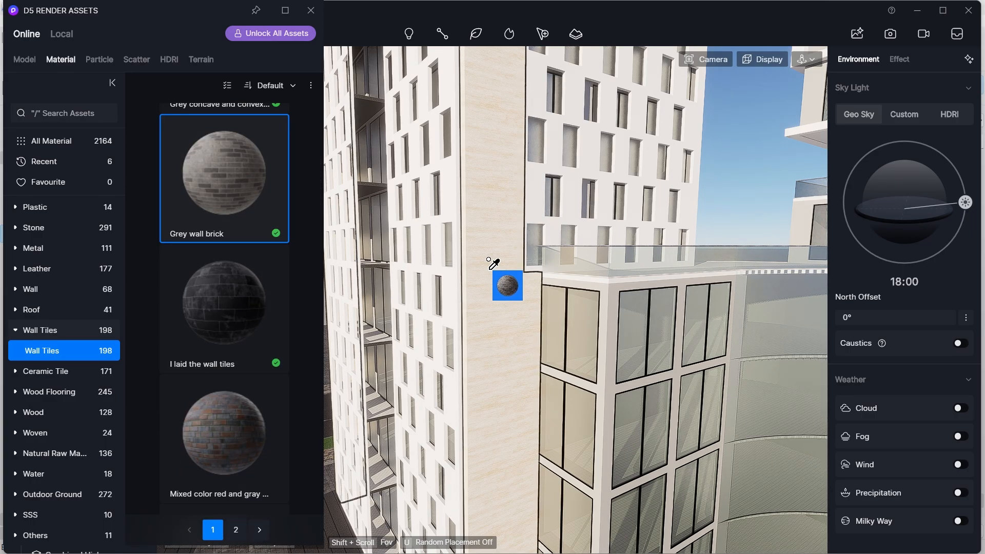
pyautogui.click(490, 263)
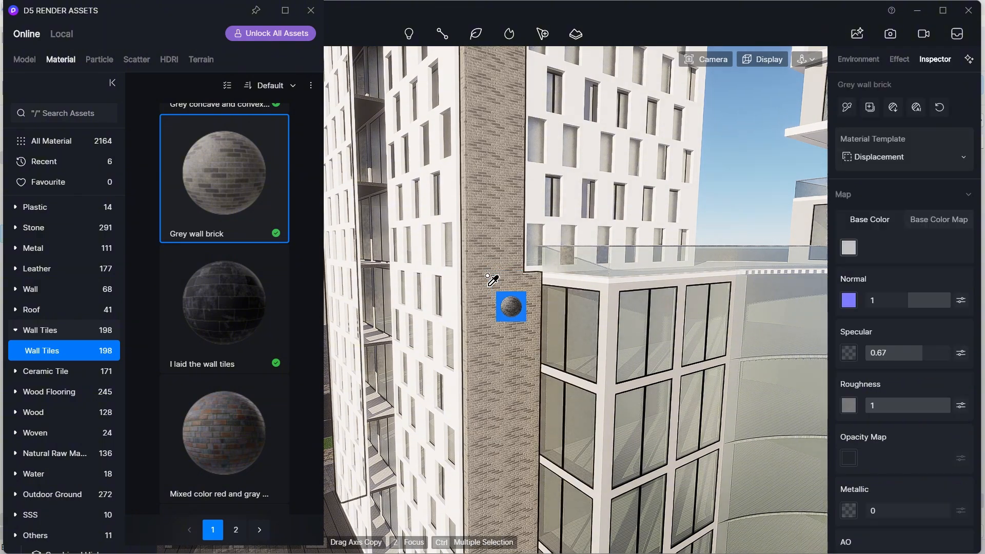
# - Darken the brick material's base colour to a value of 64
pyautogui.click(849, 249)
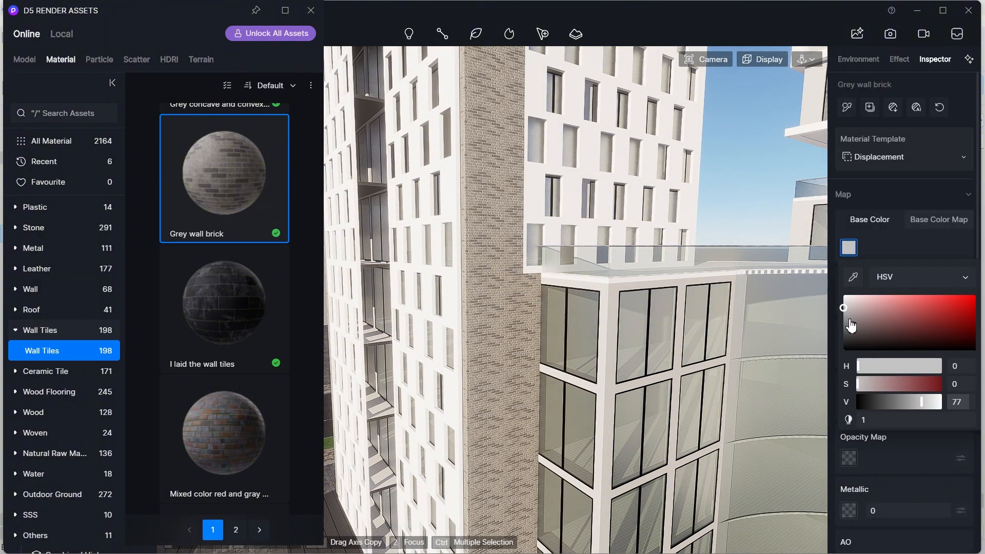
pyautogui.click(850, 320)
pyautogui.moveTo(849, 322); pyautogui.dragTo(846, 318)
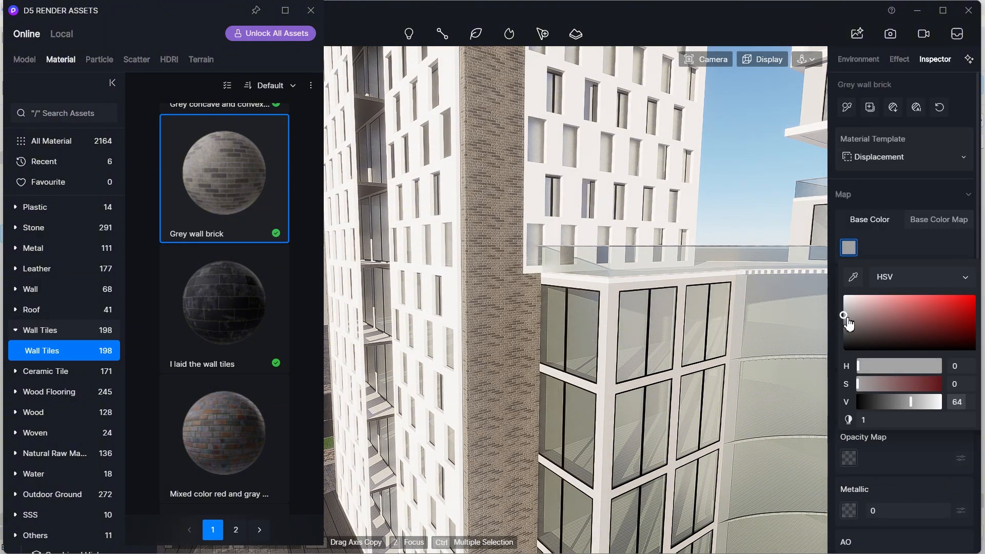
pyautogui.click(850, 249)
# - Set the brick material's UV stretch to 0.330 on both axes
pyautogui.scroll(-6, 903, 308)
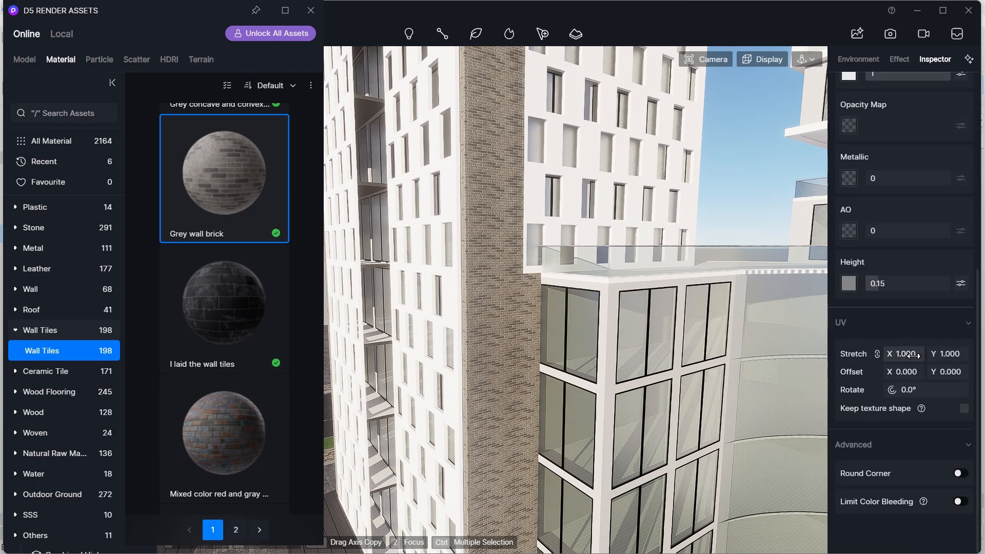
pyautogui.moveTo(904, 354); pyautogui.dragTo(914, 354)
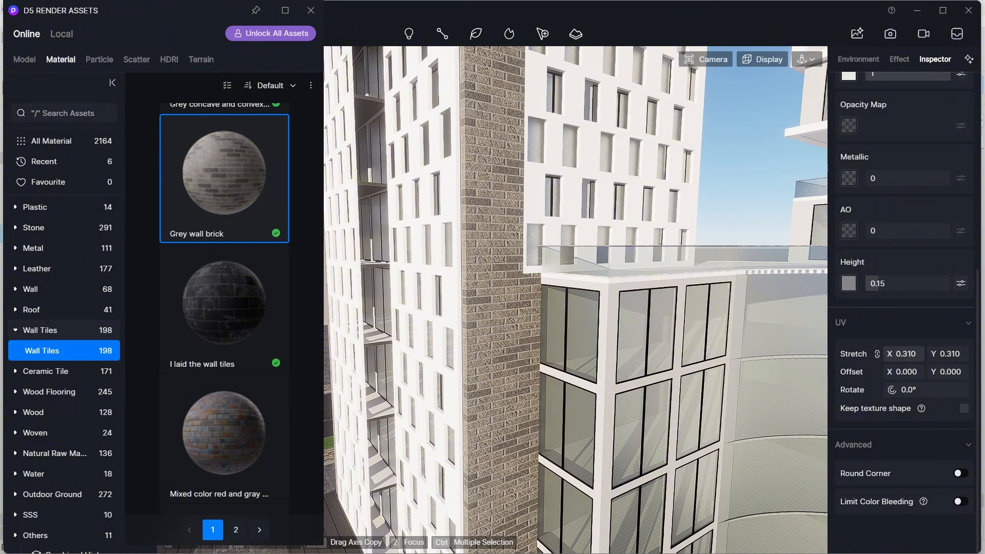
pyautogui.moveTo(908, 354); pyautogui.dragTo(917, 353)
pyautogui.scroll(-8, 709, 365)
pyautogui.moveTo(712, 378); pyautogui.dragTo(628, 482, button='middle')
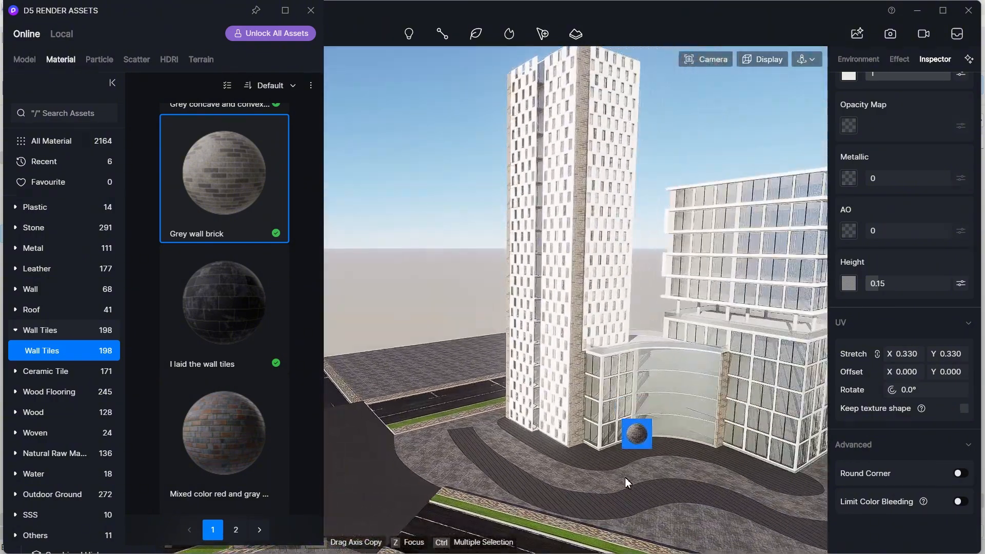
pyautogui.scroll(3, 594, 409)
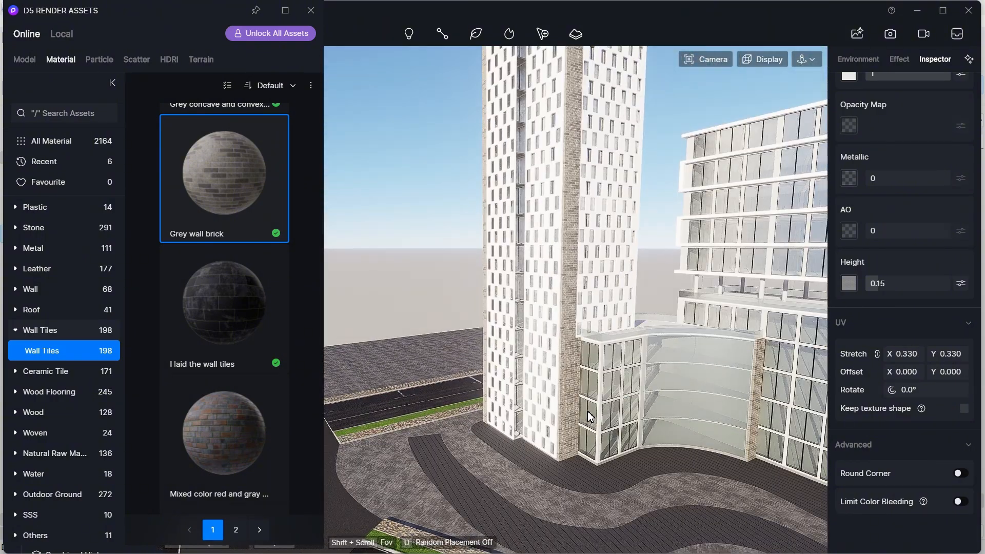
pyautogui.press('Escape')
# - Apply the White Wall Paint material from the Wall Paint category to the white window frames
pyautogui.scroll(5, 564, 383)
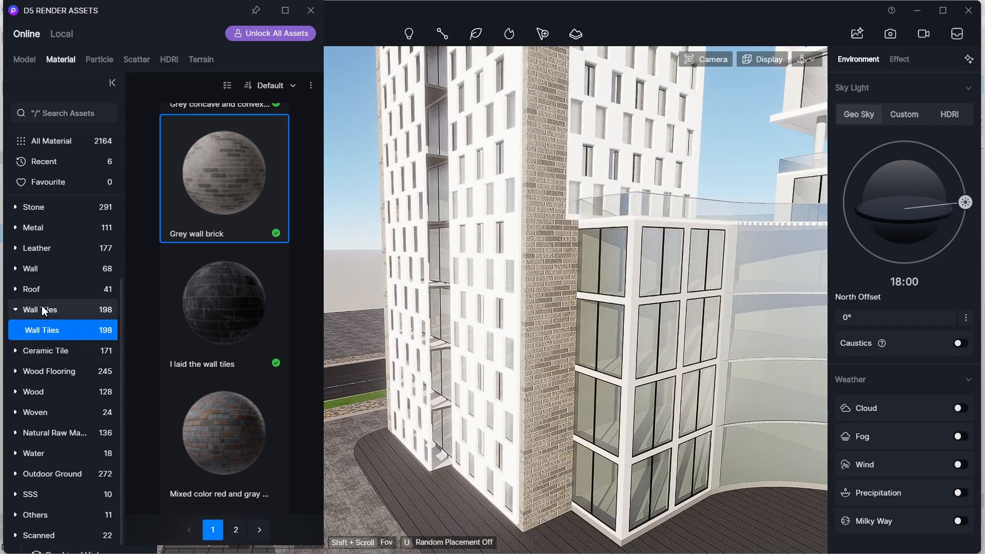
pyautogui.click(57, 330)
pyautogui.scroll(-12, 231, 333)
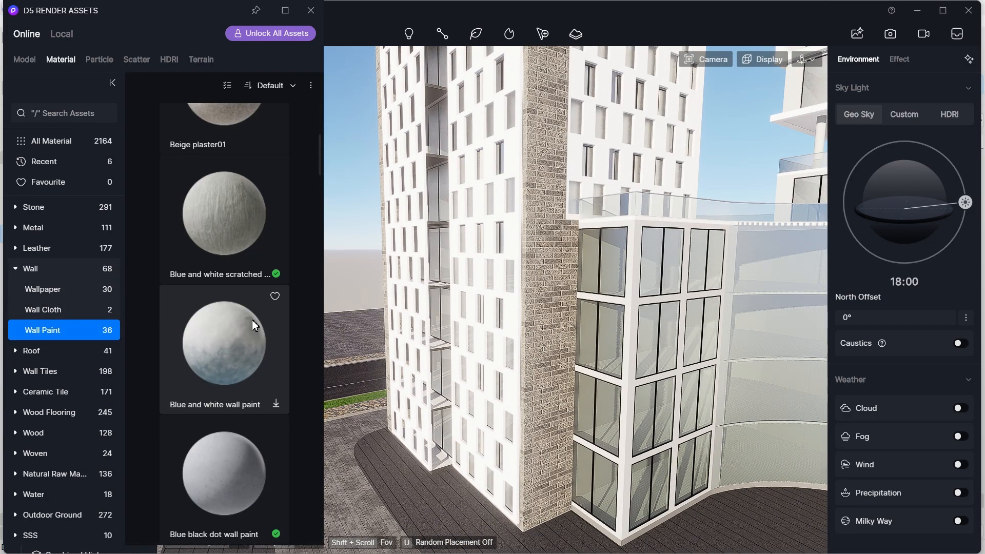
pyautogui.scroll(-10, 223, 352)
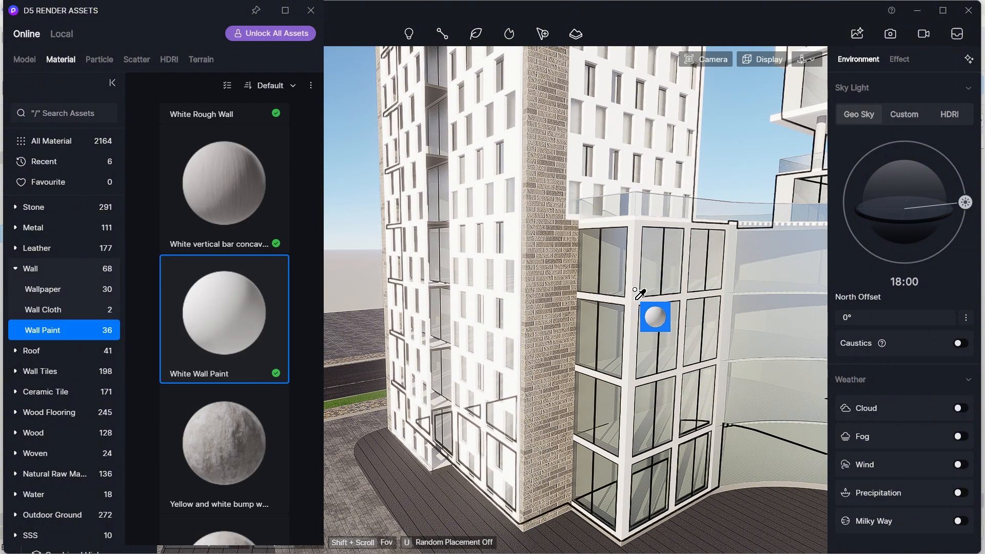
pyautogui.moveTo(639, 293); pyautogui.dragTo(640, 294)
# - Set the white wall paint's specular to 0 and close the asset library
pyautogui.scroll(3, 919, 200)
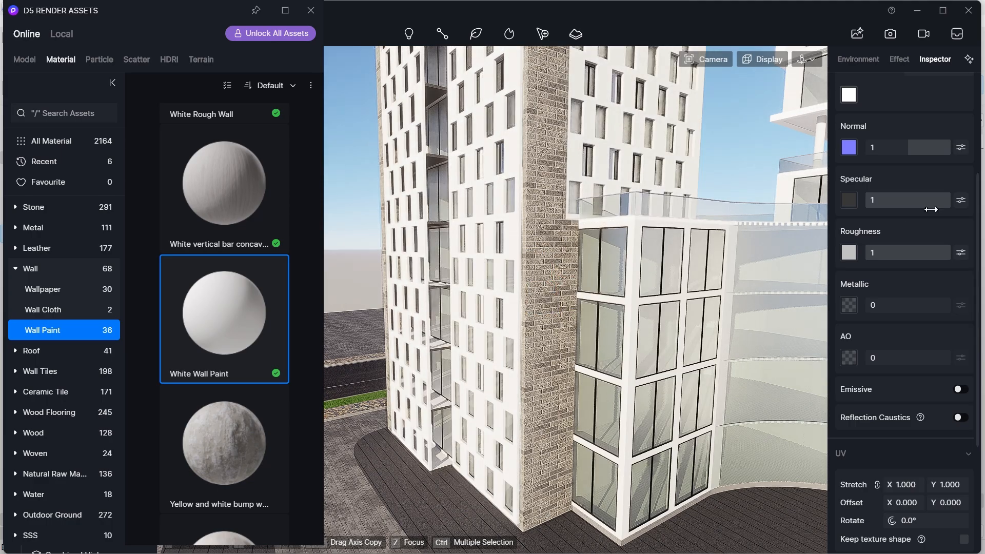
pyautogui.scroll(-3, 547, 376)
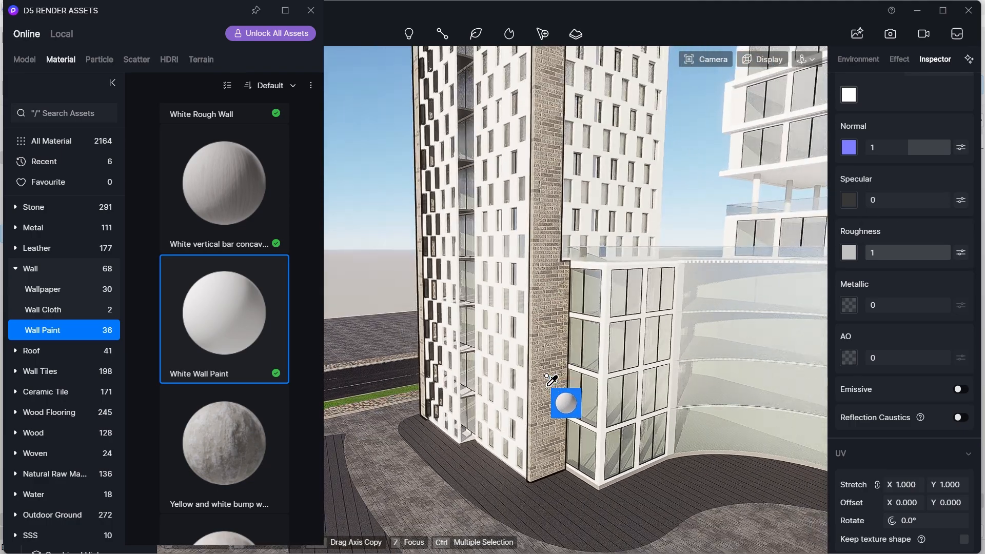
pyautogui.scroll(-4, 544, 391)
pyautogui.moveTo(508, 386); pyautogui.dragTo(654, 364, button='right')
pyautogui.scroll(-3, 554, 363)
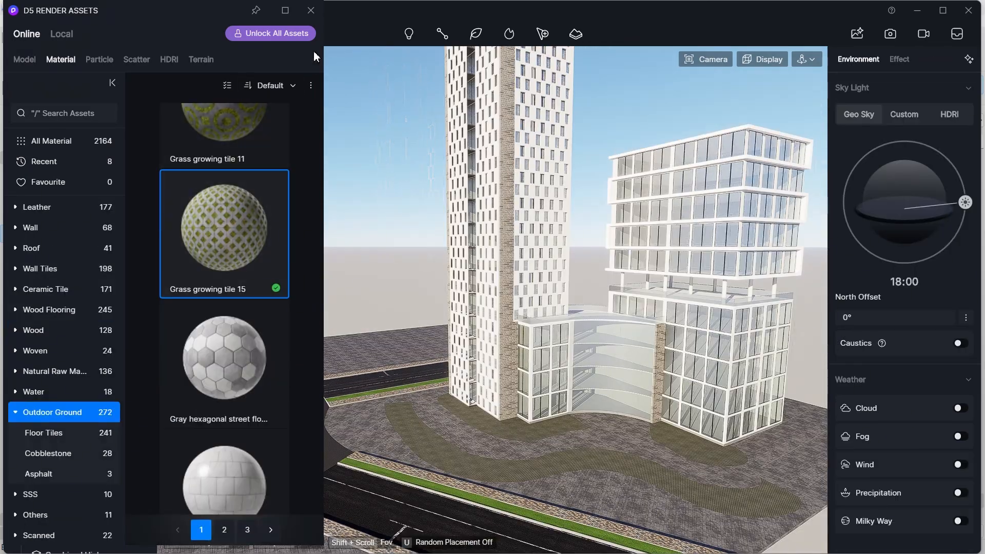
pyautogui.click(311, 10)
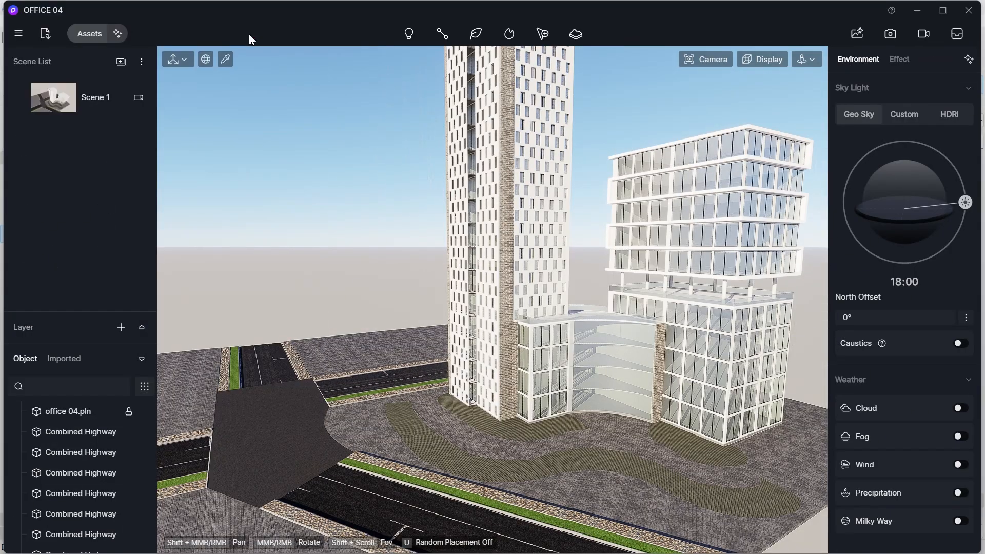
# - Apply the Grassland01 material from the Natural Raw Material Grass category to the curved landscape strips beside the building
pyautogui.scroll(5, 583, 433)
pyautogui.click(572, 425)
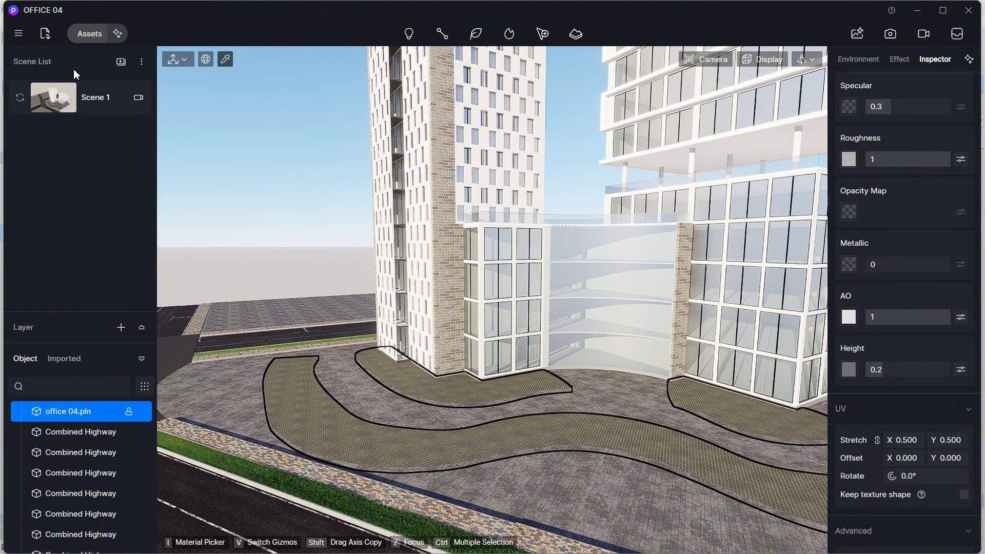
pyautogui.click(88, 35)
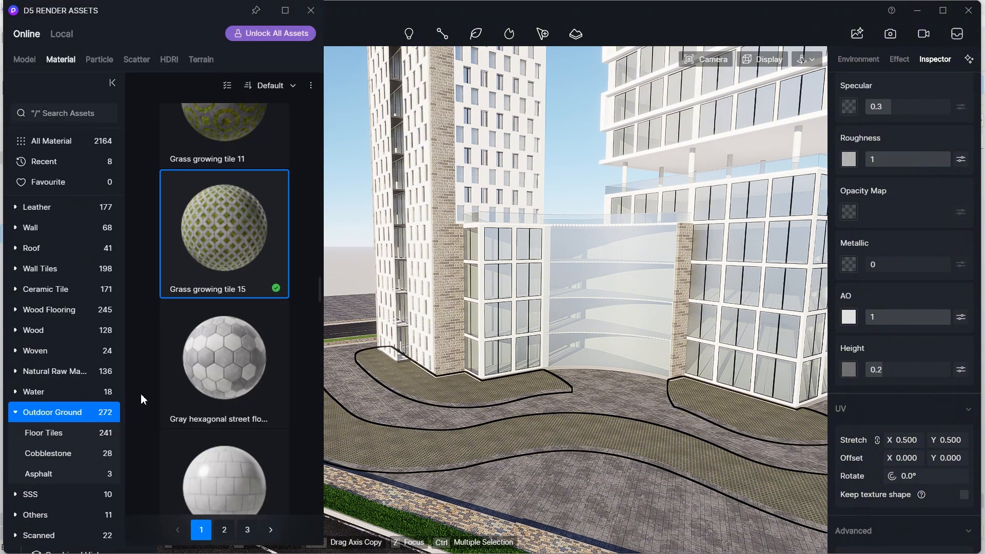
pyautogui.click(41, 369)
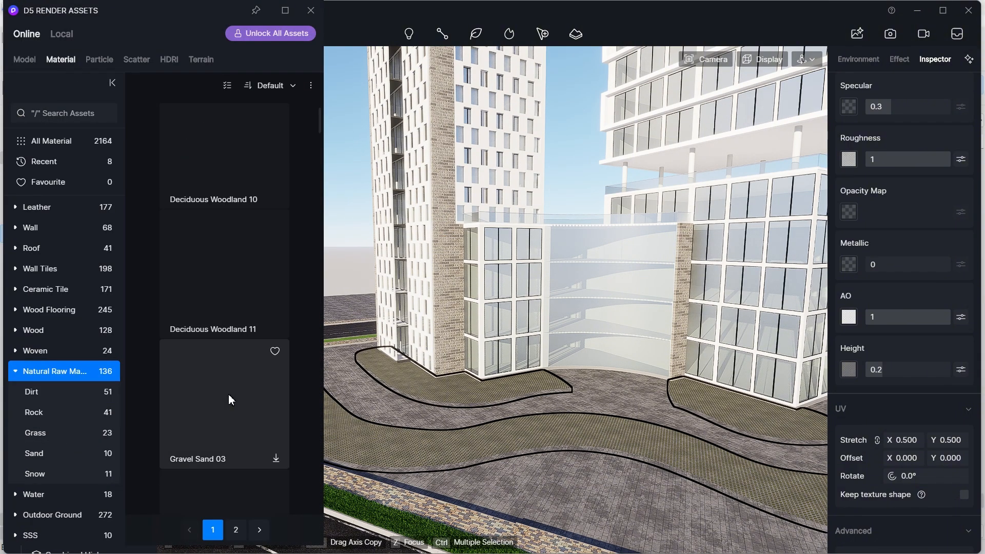
pyautogui.scroll(-10, 229, 394)
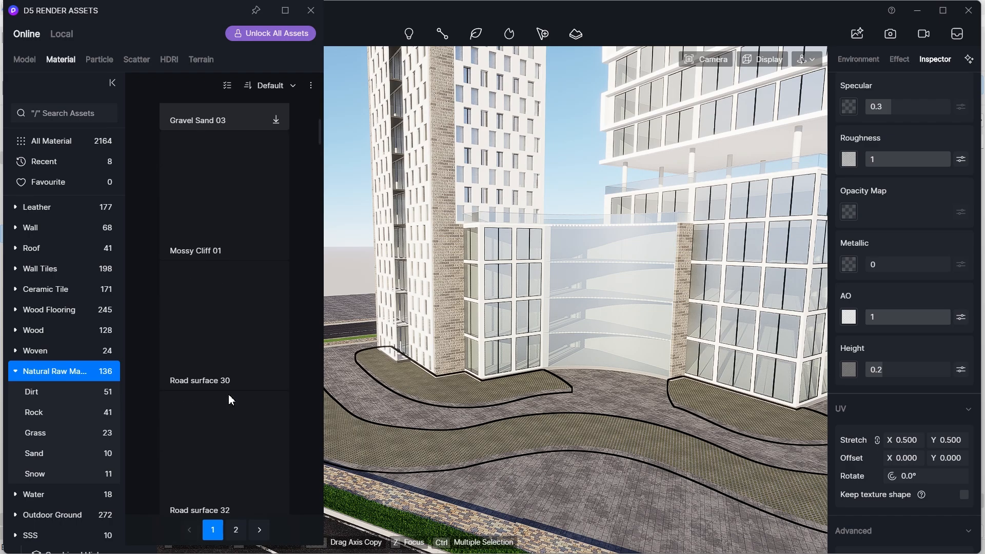
pyautogui.click(55, 433)
pyautogui.moveTo(318, 149); pyautogui.dragTo(304, 205)
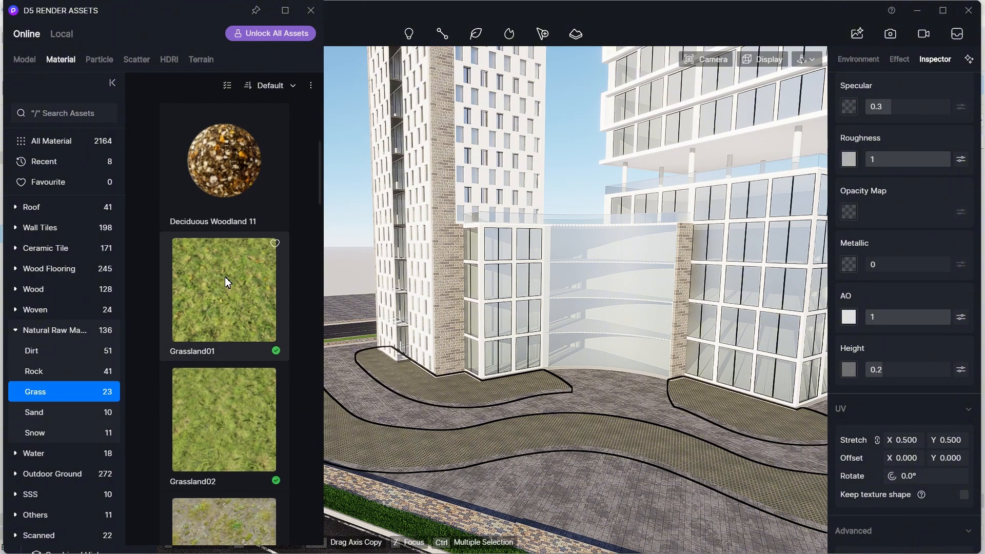
pyautogui.moveTo(225, 276); pyautogui.dragTo(459, 445)
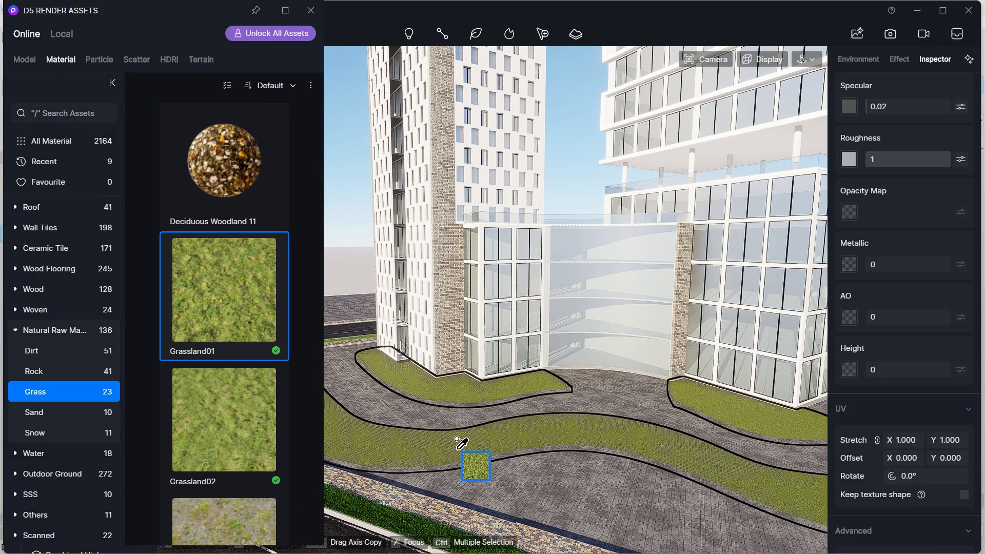
pyautogui.scroll(5, 500, 411)
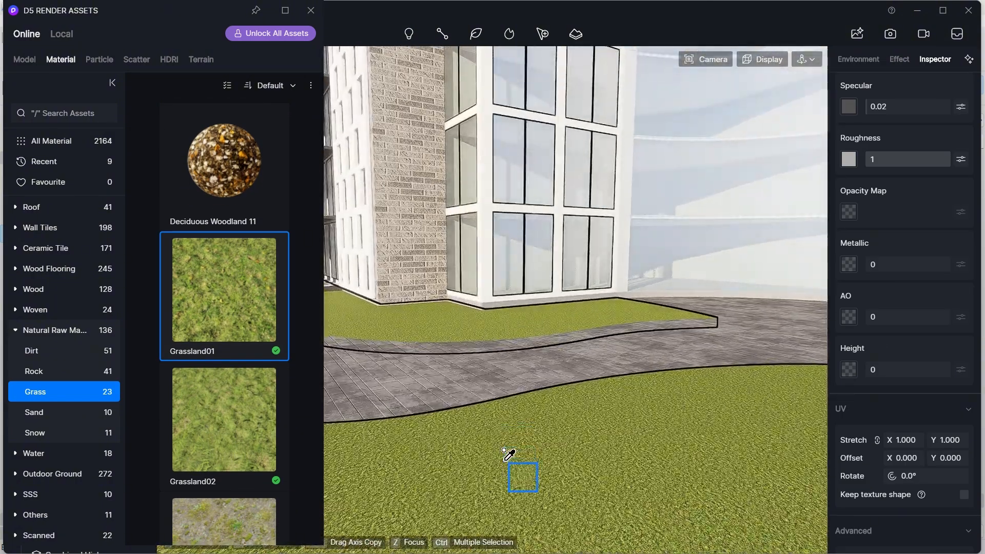
pyautogui.scroll(-2, 507, 446)
pyautogui.press('Escape')
pyautogui.scroll(4, 509, 470)
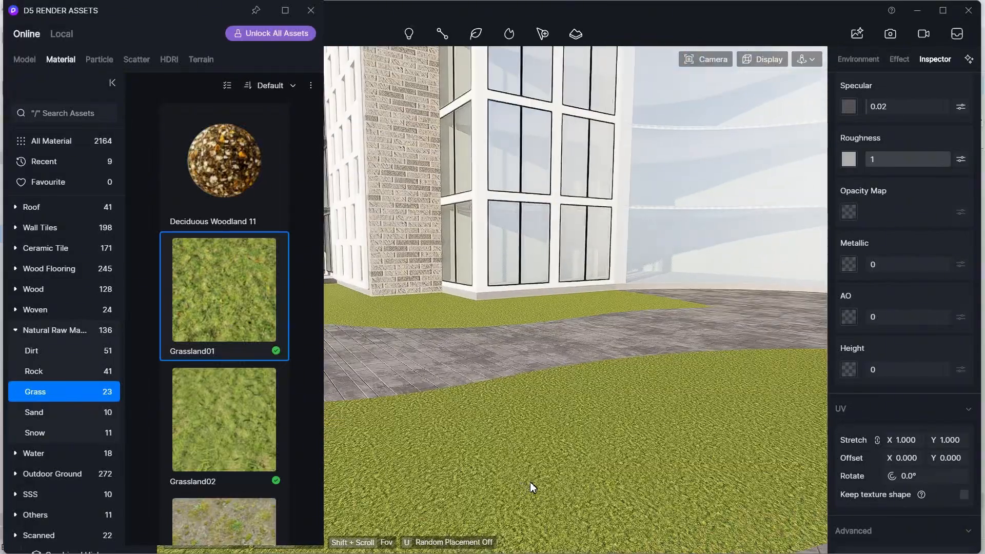
pyautogui.scroll(5, 885, 258)
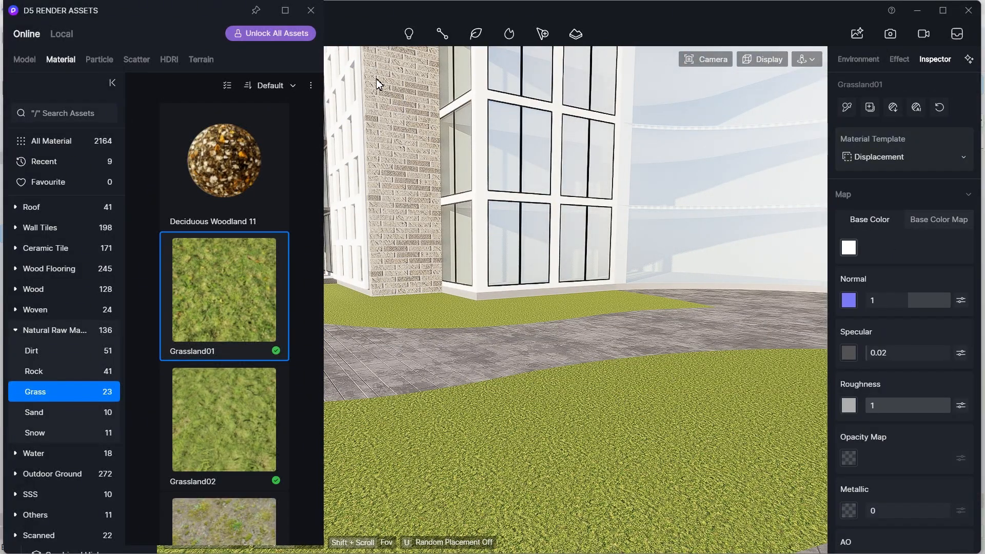
# - Pick the Grassland01 material and switch its material template to Grass
pyautogui.click(313, 10)
pyautogui.click(225, 59)
pyautogui.click(476, 437)
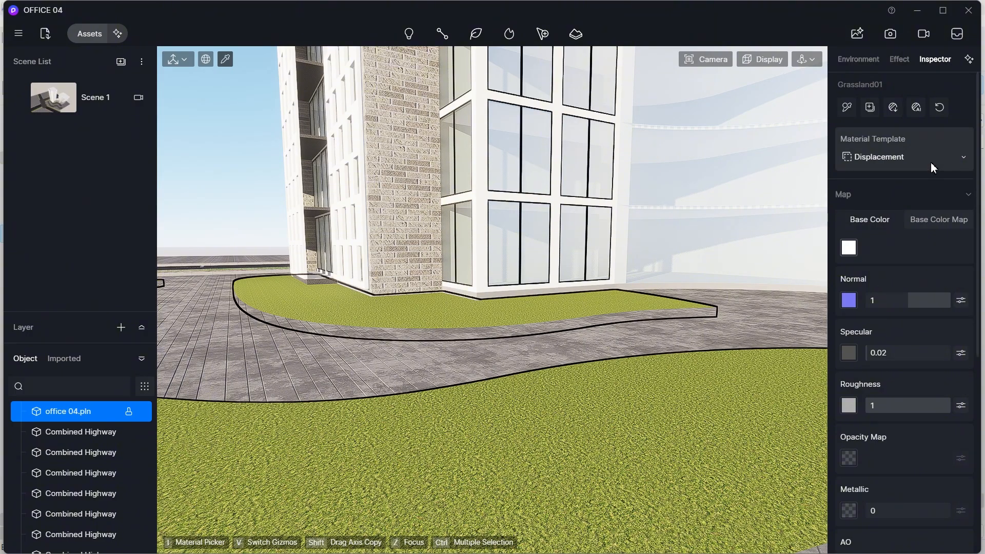
pyautogui.click(928, 164)
pyautogui.scroll(-3, 913, 359)
pyautogui.click(912, 389)
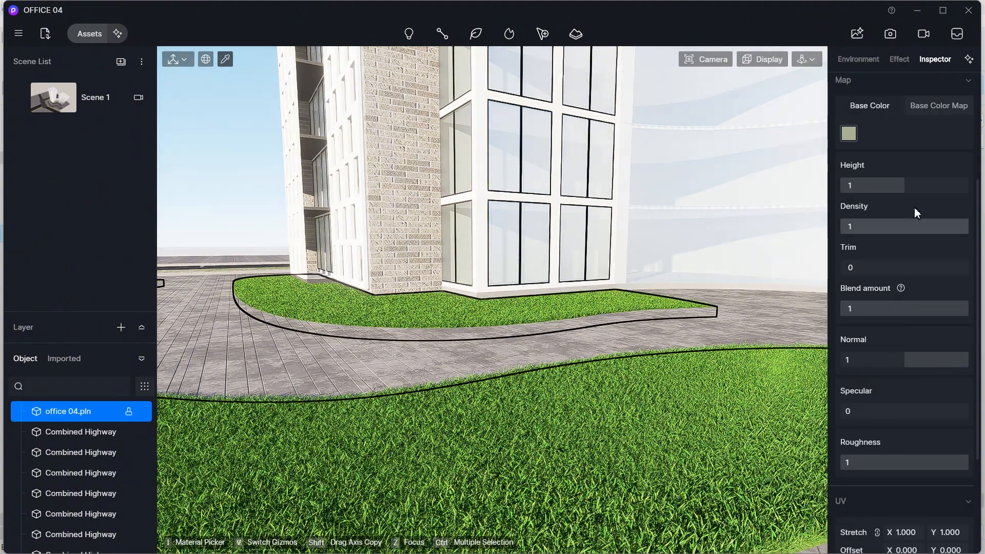
# - Choose the last Grass preset for the curved landscape strips' material
pyautogui.scroll(3, 916, 213)
pyautogui.click(943, 222)
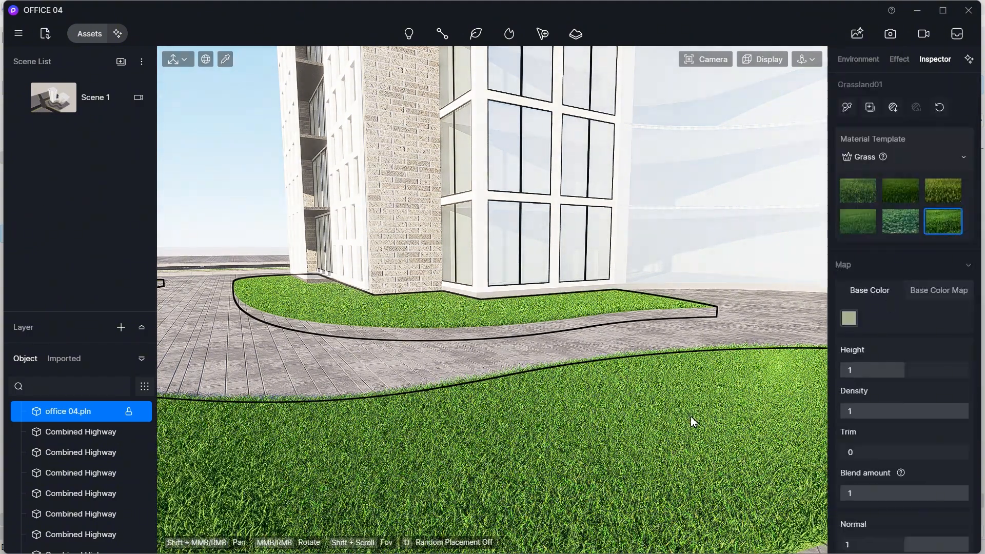
pyautogui.scroll(-10, 691, 416)
pyautogui.press('Escape')
pyautogui.scroll(-3, 676, 421)
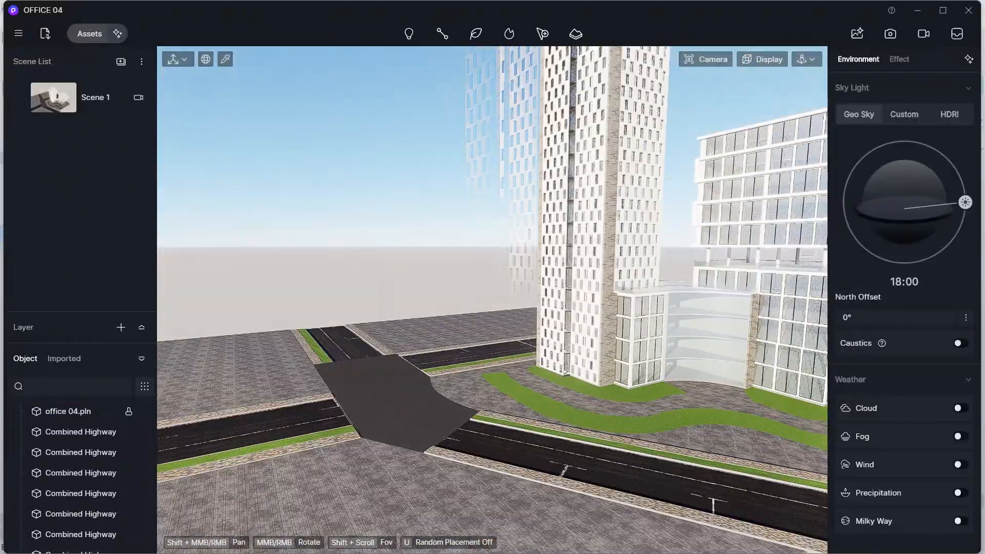
pyautogui.scroll(-5, 678, 389)
pyautogui.moveTo(674, 423); pyautogui.dragTo(620, 417, button='middle')
pyautogui.scroll(6, 721, 381)
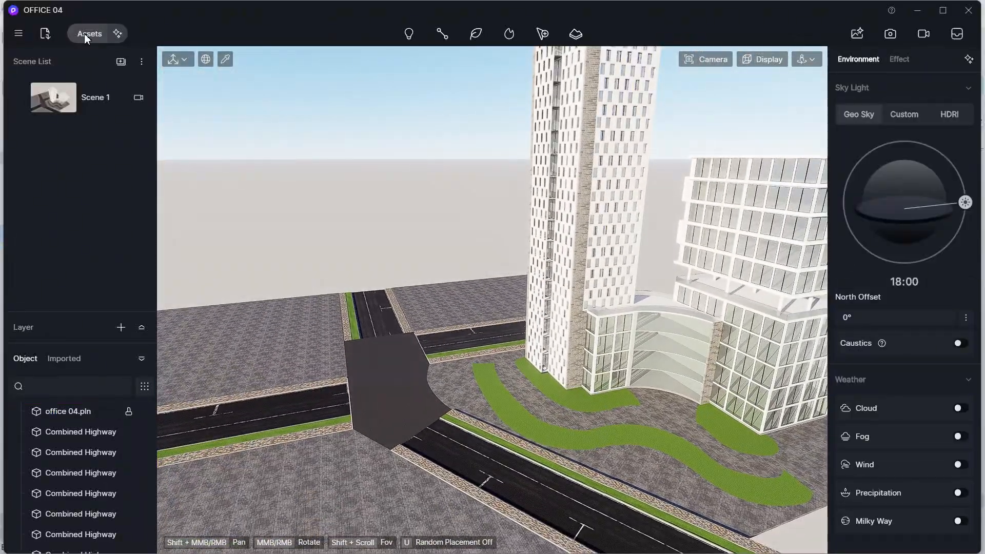
# - Open the model library and place a Metasequoia glyptostroboides conifer from the Nature Conifer category beside the curved grass strip
pyautogui.click(84, 33)
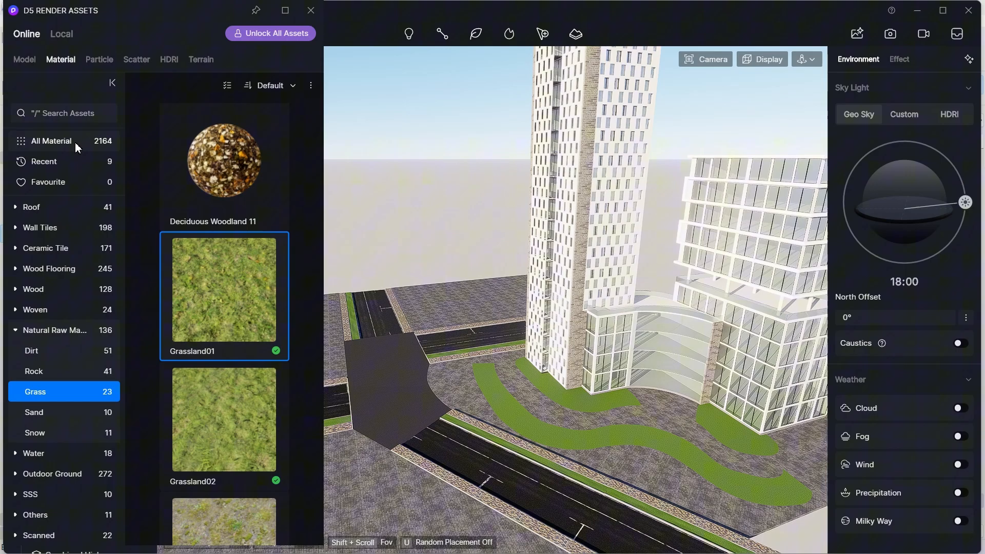
pyautogui.click(34, 63)
pyautogui.scroll(5, 388, 418)
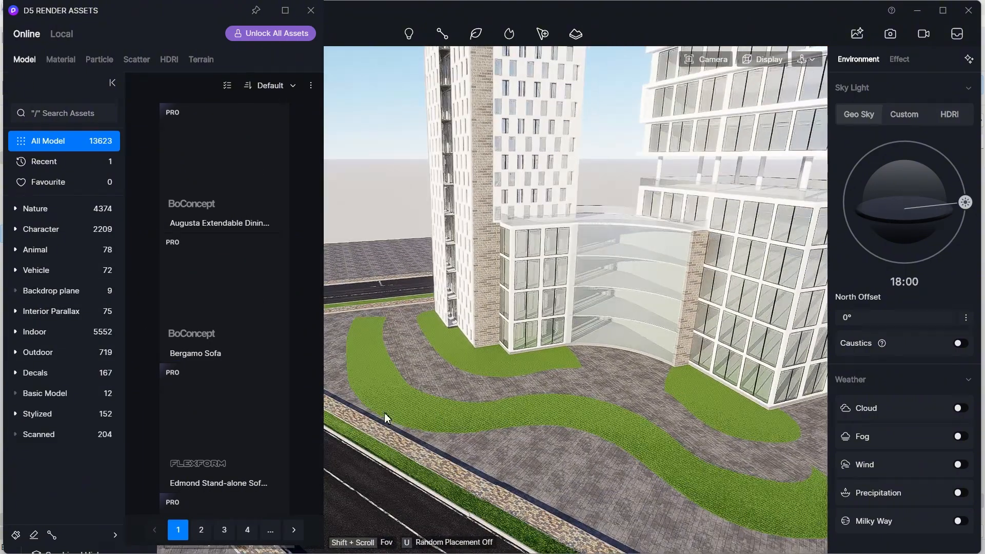
pyautogui.click(40, 210)
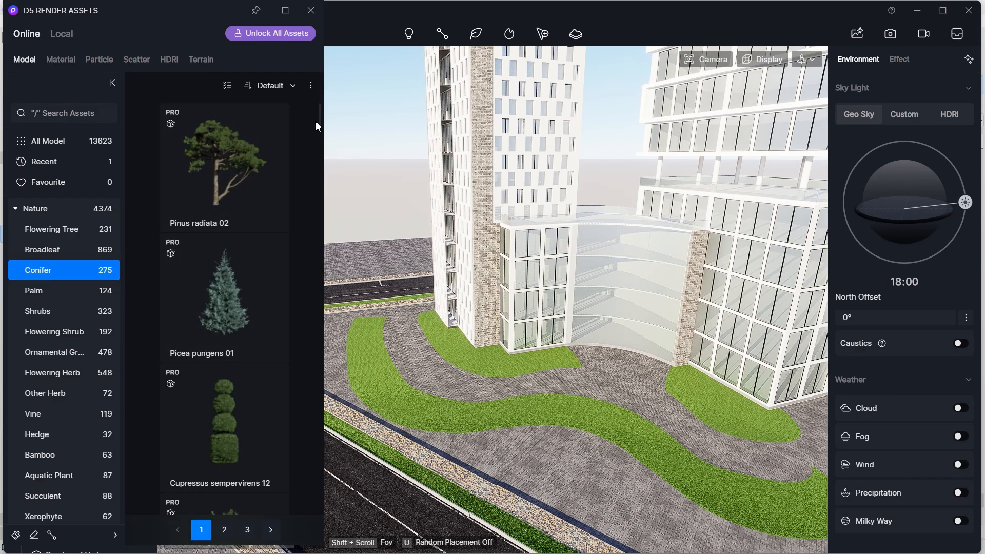
pyautogui.moveTo(315, 122); pyautogui.dragTo(311, 290)
pyautogui.moveTo(314, 337); pyautogui.dragTo(317, 410)
pyautogui.click(243, 279)
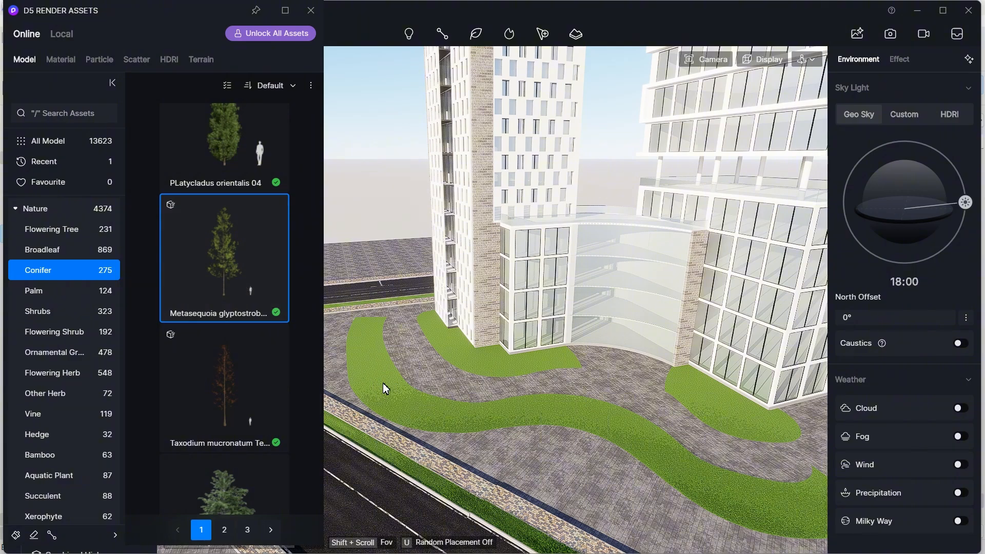
pyautogui.scroll(5, 381, 384)
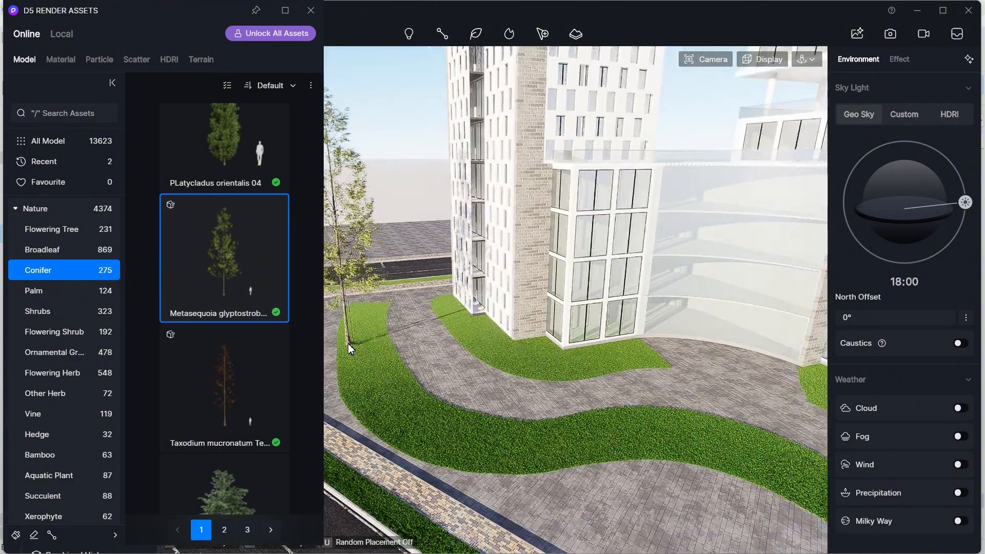
pyautogui.click(346, 350)
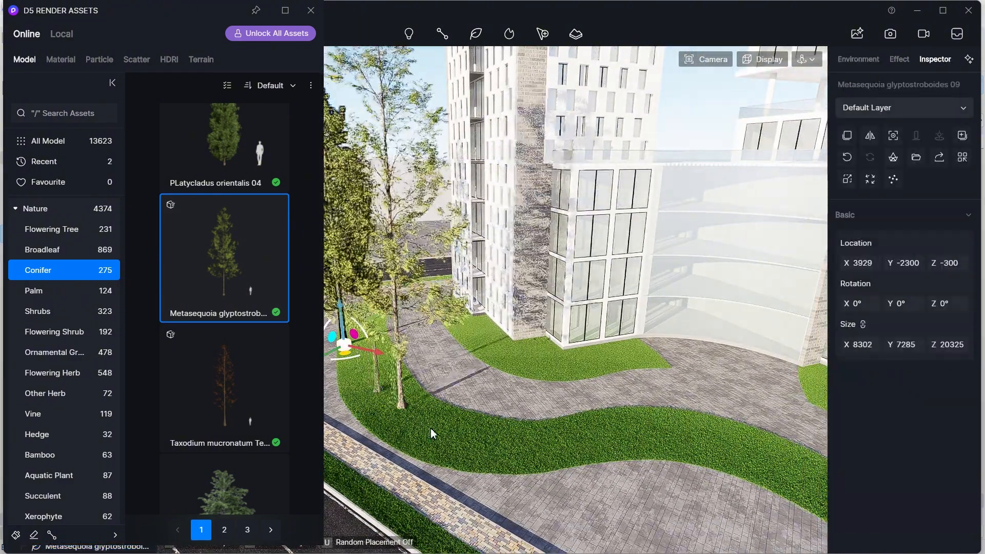
# - Place several more Metasequoia trees along the curved grass strips around the building
pyautogui.click(454, 458)
pyautogui.scroll(-5, 539, 467)
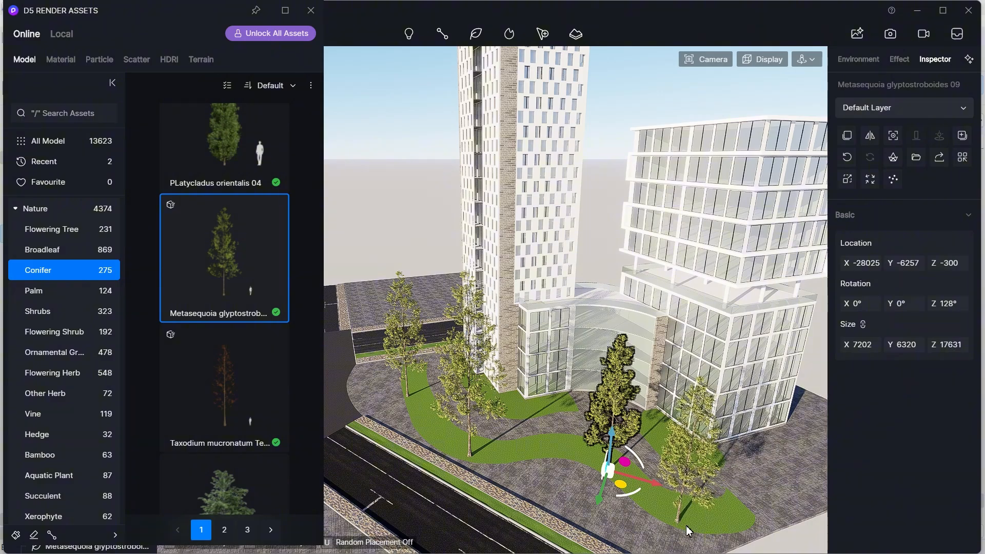
pyautogui.scroll(-4, 696, 530)
pyautogui.scroll(4, 607, 483)
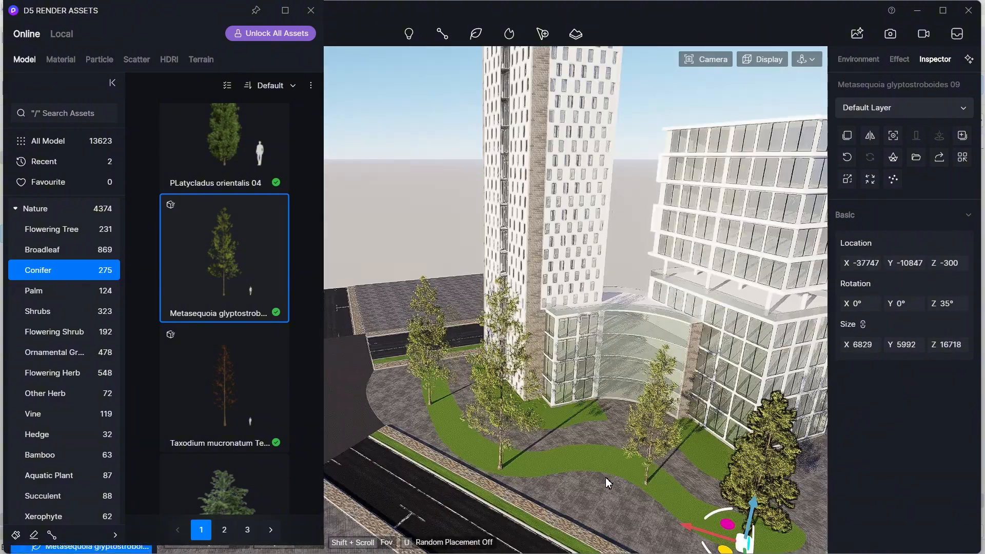
pyautogui.scroll(-8, 631, 479)
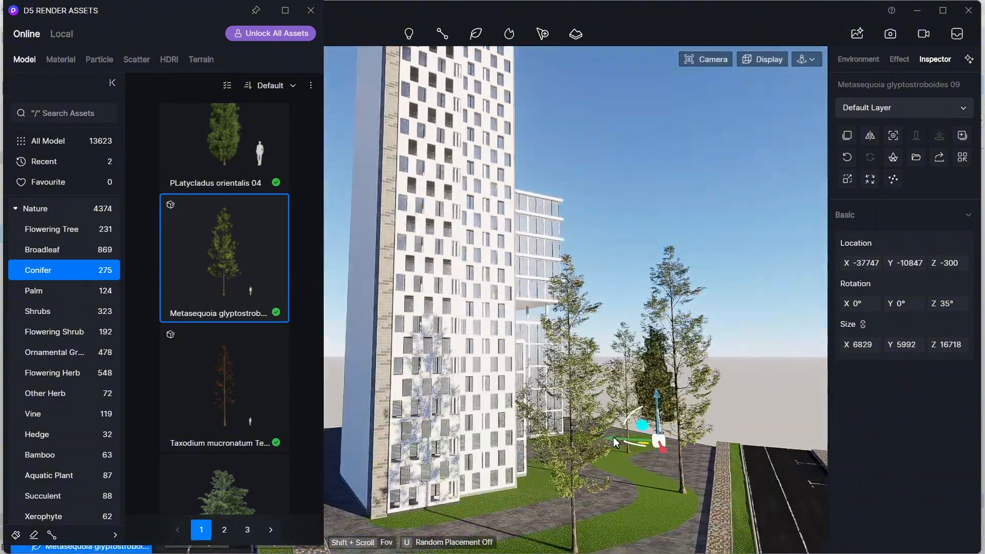
pyautogui.scroll(6, 660, 484)
pyautogui.moveTo(660, 484); pyautogui.dragTo(646, 455, button='right')
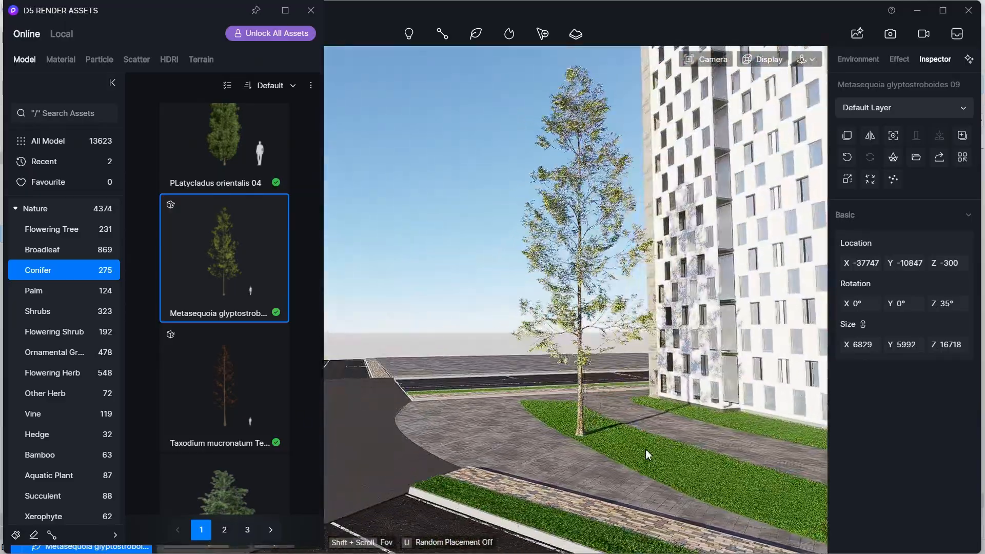
pyautogui.scroll(-4, 649, 446)
pyautogui.scroll(-5, 649, 446)
pyautogui.scroll(3, 805, 462)
pyautogui.moveTo(800, 457); pyautogui.dragTo(713, 205, button='right')
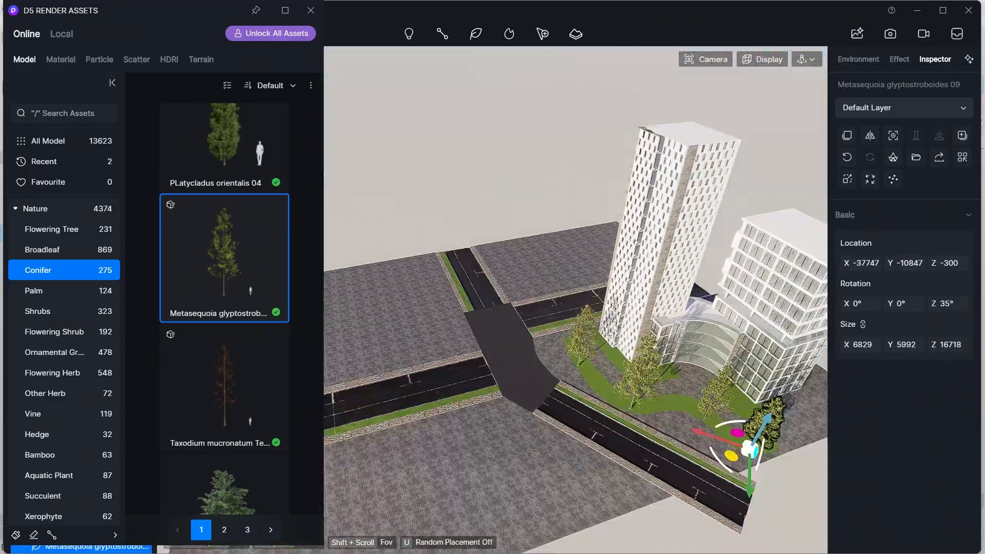
pyautogui.scroll(-3, 708, 196)
pyautogui.scroll(4, 708, 196)
pyautogui.scroll(-1, 654, 324)
pyautogui.press('Escape')
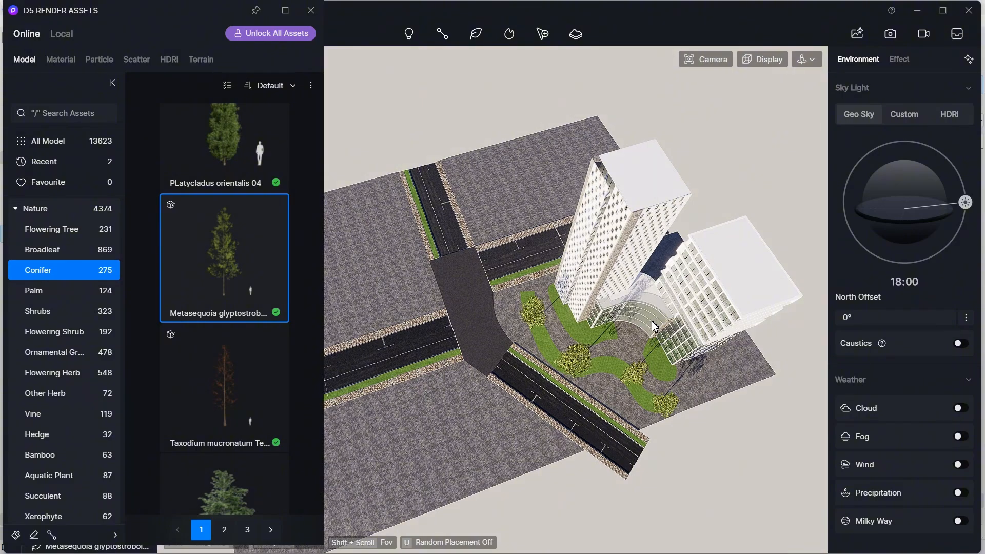
# - Inspect the placed trees around the building from several viewpoints
pyautogui.scroll(2, 655, 327)
pyautogui.scroll(3, 623, 328)
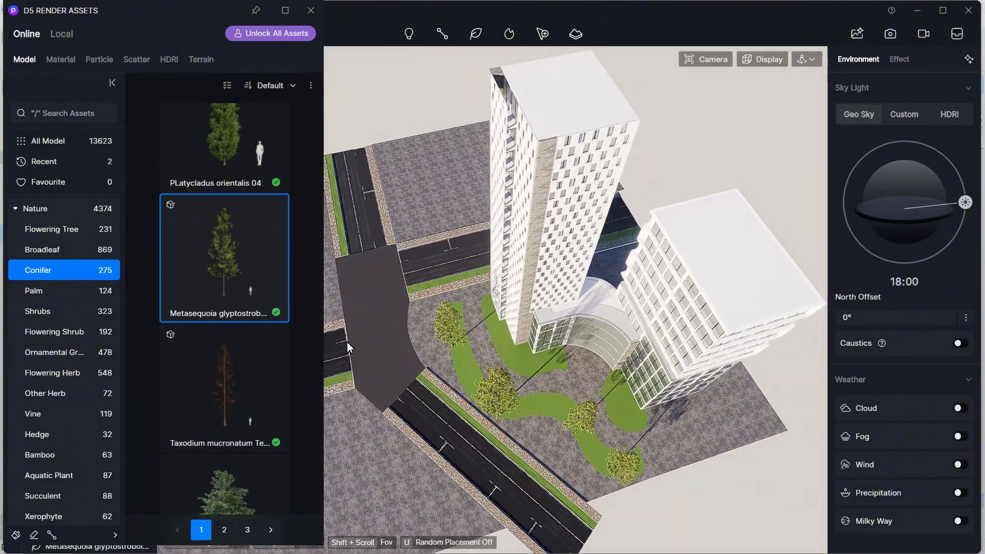
pyautogui.scroll(-5, 229, 273)
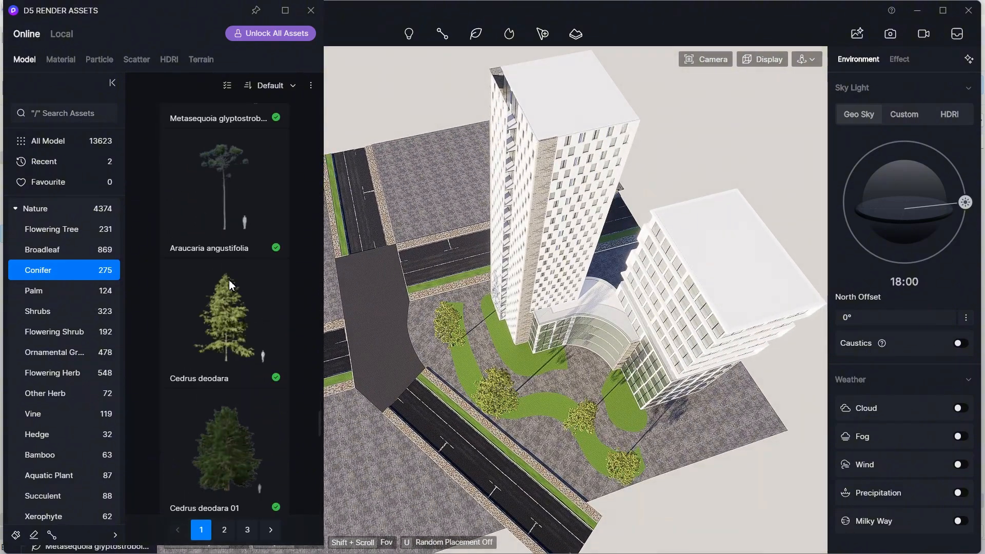
pyautogui.scroll(-8, 229, 283)
pyautogui.scroll(3, 513, 318)
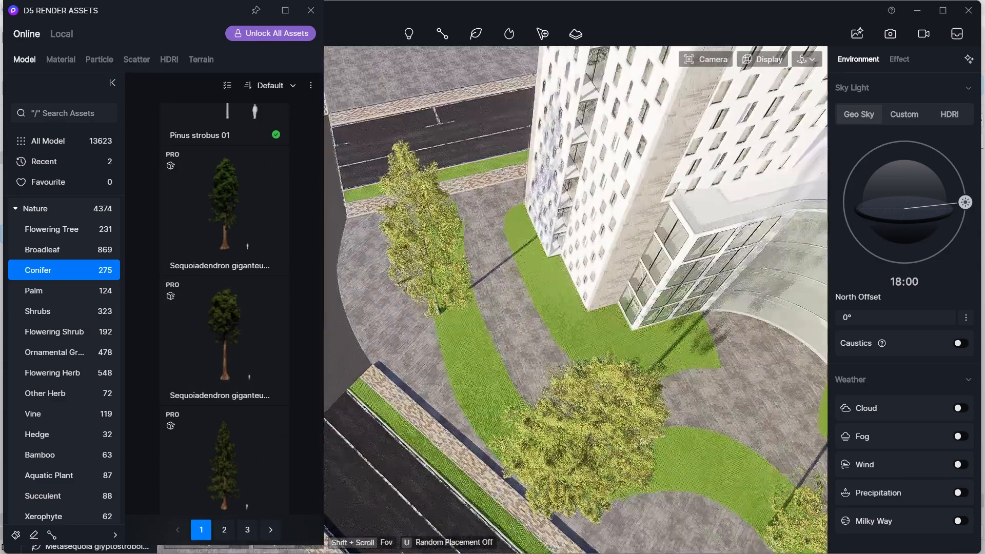
pyautogui.scroll(-5, 549, 358)
pyautogui.moveTo(411, 324); pyautogui.dragTo(505, 371, button='middle')
pyautogui.moveTo(505, 371); pyautogui.dragTo(349, 117, button='right')
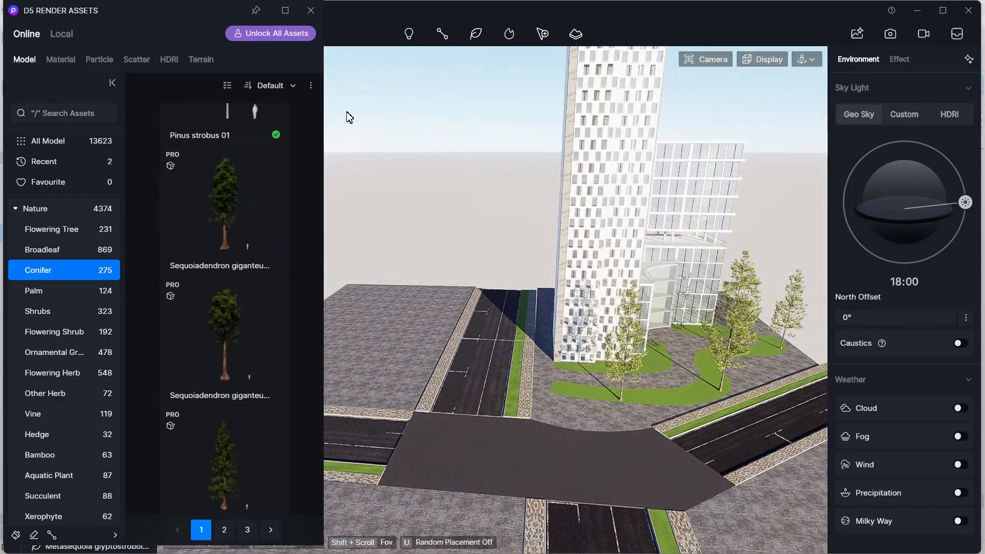
# - Place the Commercial model from the Outdoor Buildings category on the empty block across the road
pyautogui.click(27, 63)
pyautogui.click(23, 208)
pyautogui.moveTo(487, 371); pyautogui.dragTo(591, 433, button='right')
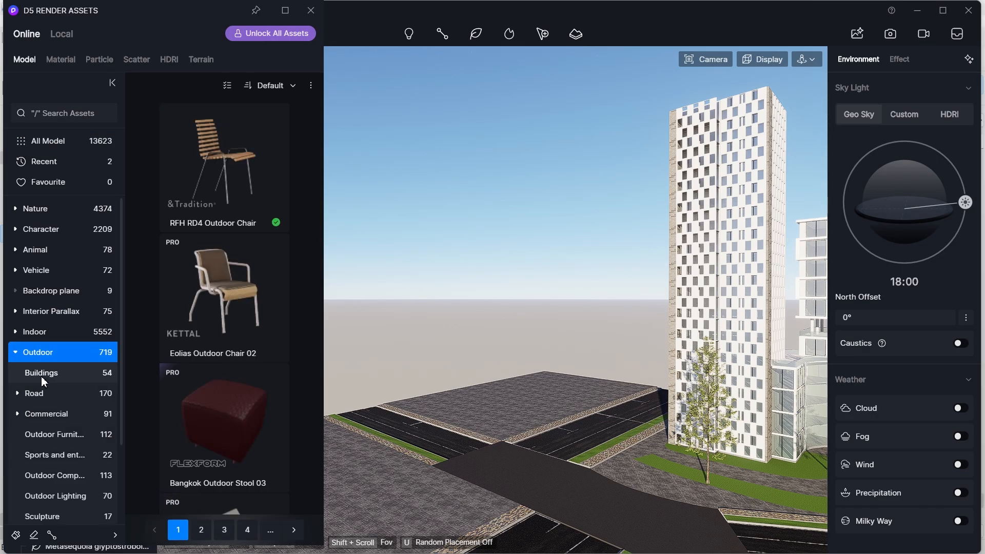
pyautogui.click(43, 380)
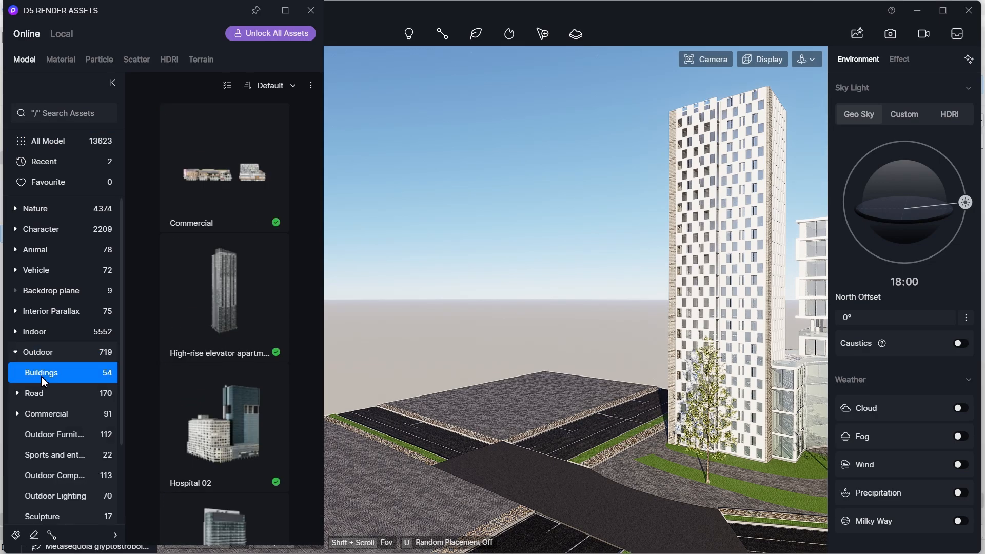
pyautogui.click(239, 211)
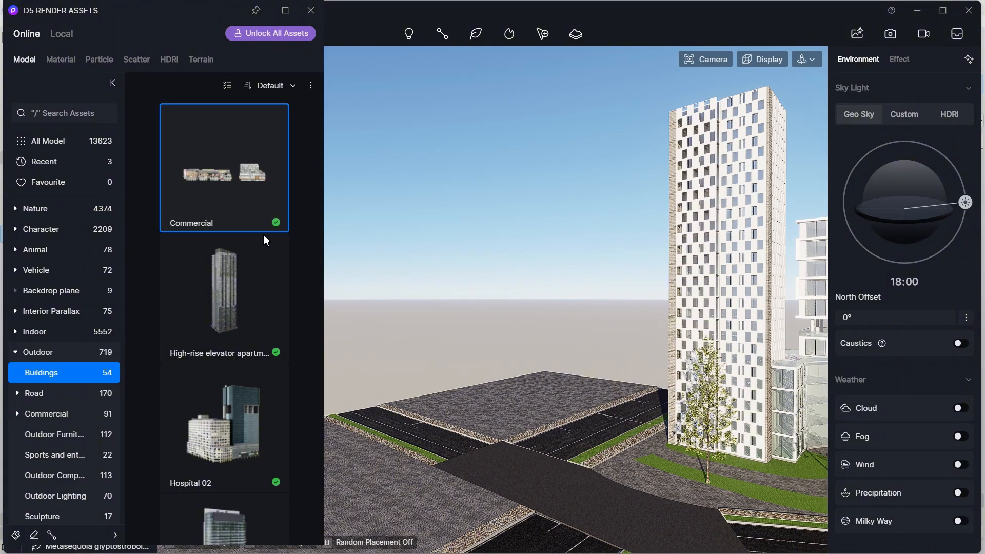
pyautogui.scroll(-10, 446, 344)
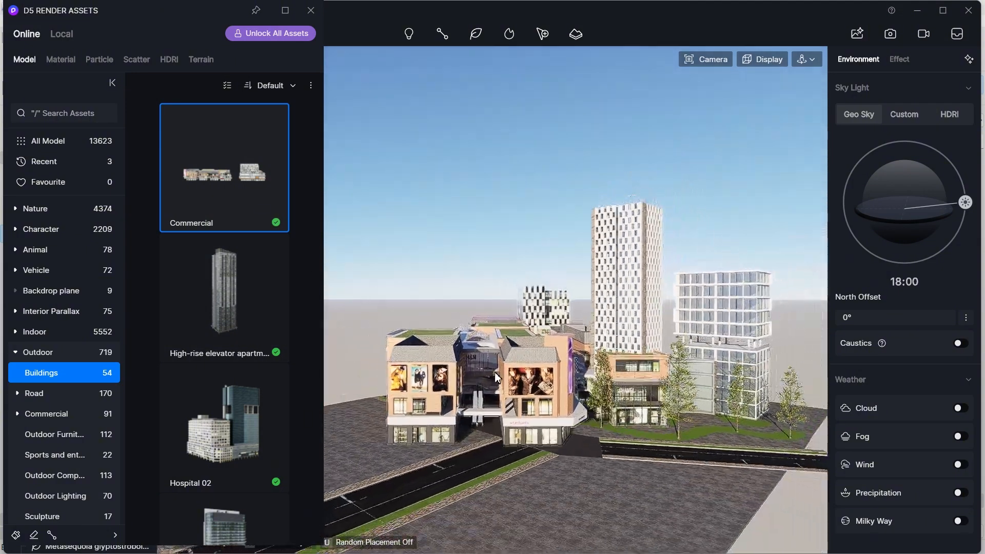
pyautogui.scroll(-6, 496, 377)
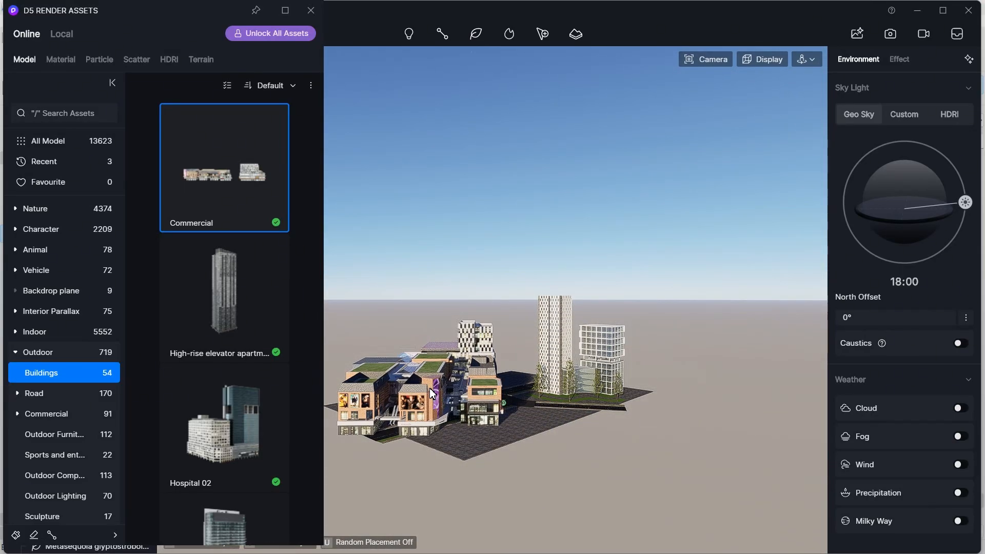
pyautogui.click(433, 394)
pyautogui.moveTo(481, 272); pyautogui.dragTo(457, 277)
pyautogui.scroll(5, 496, 330)
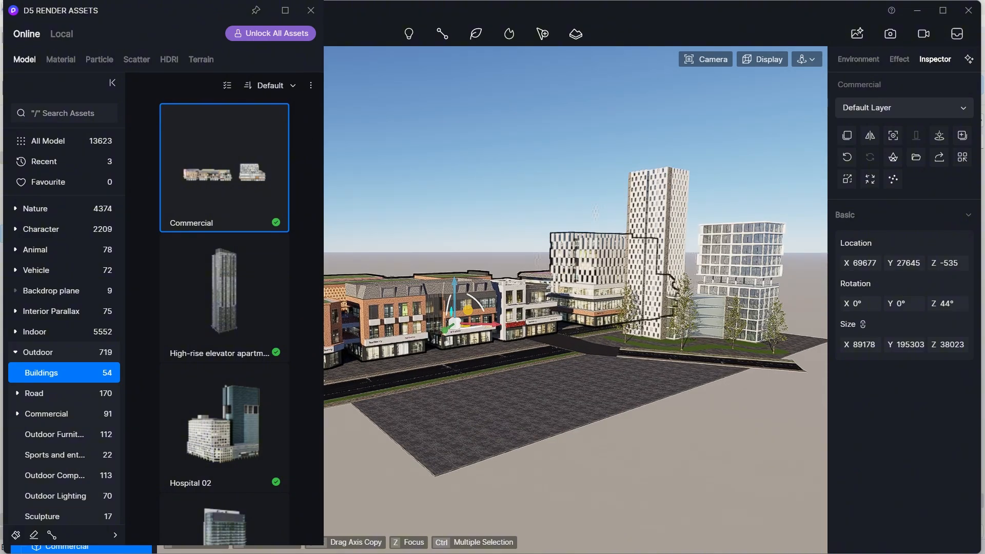
# - Scale the Commercial model down by about half and rotate it to -136°
pyautogui.moveTo(672, 220); pyautogui.dragTo(688, 286, button='right')
pyautogui.moveTo(950, 345)
pyautogui.mouseDown()
pyautogui.moveTo(984, 371)
pyautogui.moveTo(931, 346)
pyautogui.mouseUp()
pyautogui.moveTo(447, 279); pyautogui.dragTo(585, 379)
pyautogui.scroll(-5, 585, 380)
pyautogui.moveTo(545, 359); pyautogui.dragTo(591, 370, button='right')
pyautogui.moveTo(609, 380); pyautogui.dragTo(649, 451)
pyautogui.moveTo(649, 452)
pyautogui.mouseDown(button='right')
pyautogui.moveTo(739, 395)
pyautogui.moveTo(662, 441)
pyautogui.mouseUp(button='right')
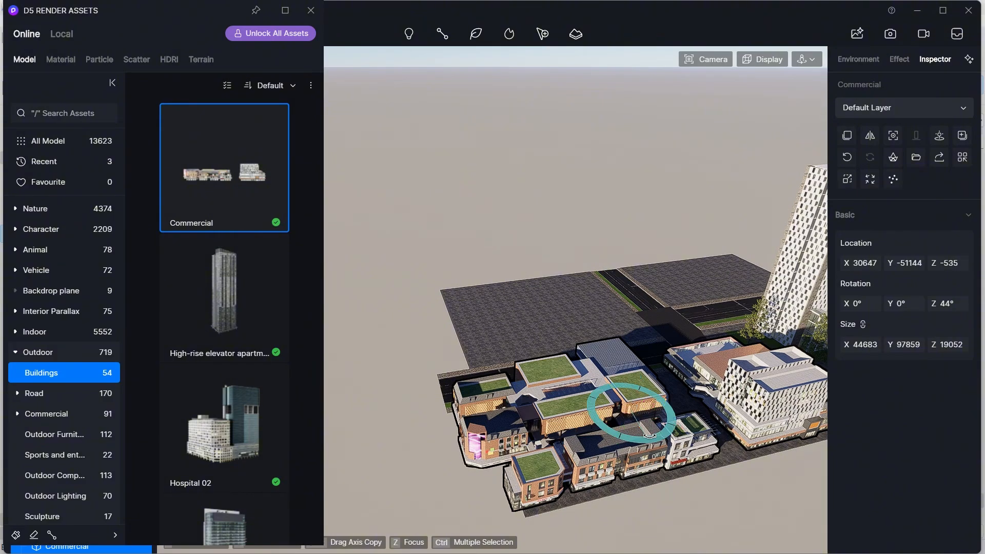
pyautogui.moveTo(649, 435); pyautogui.dragTo(590, 326)
pyautogui.moveTo(626, 371); pyautogui.dragTo(617, 462)
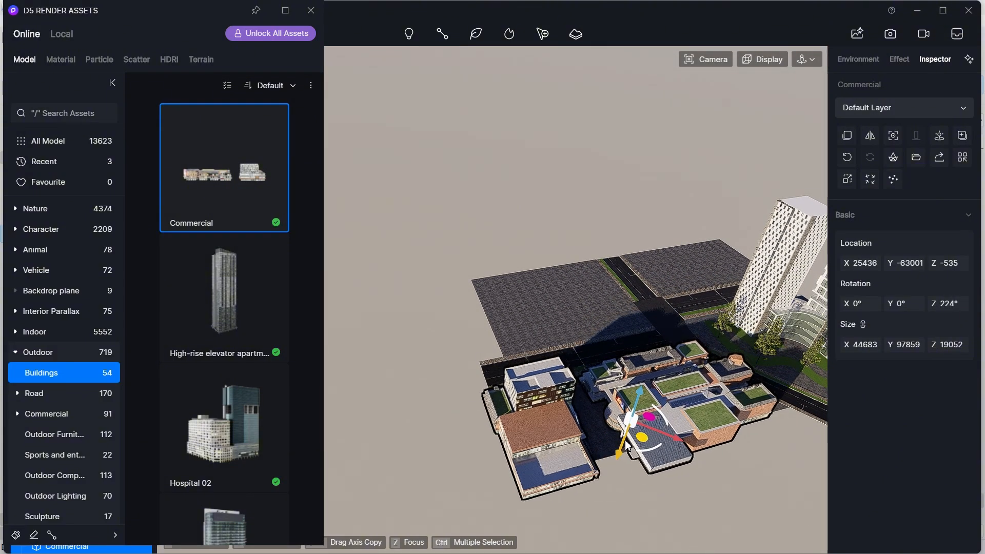
pyautogui.scroll(-2, 626, 359)
pyautogui.moveTo(649, 331); pyautogui.dragTo(505, 343, button='middle')
pyautogui.moveTo(565, 383); pyautogui.dragTo(564, 381, button='right')
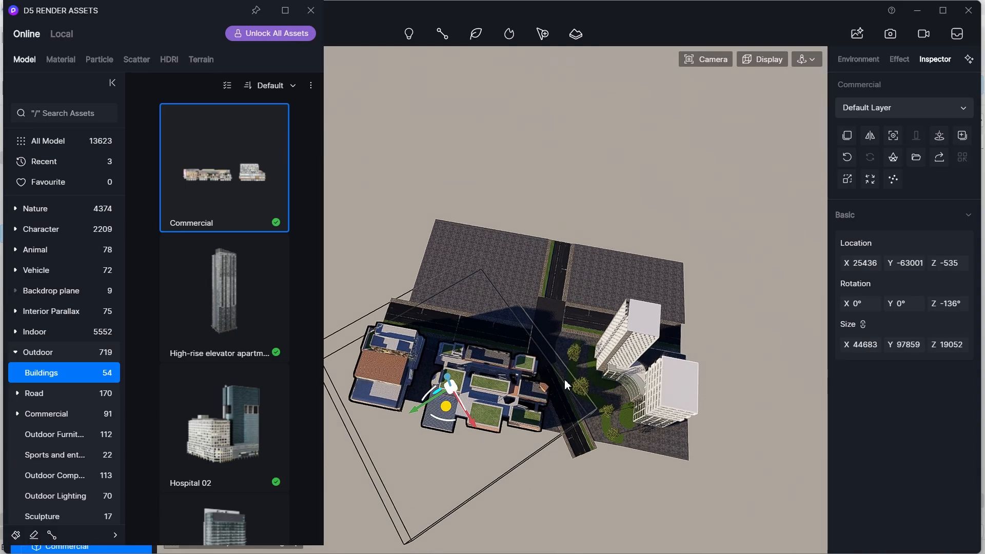
# - Move the Commercial model onto the block beside the road
pyautogui.scroll(5, 534, 393)
pyautogui.scroll(-4, 533, 392)
pyautogui.moveTo(534, 392); pyautogui.dragTo(611, 318, button='middle')
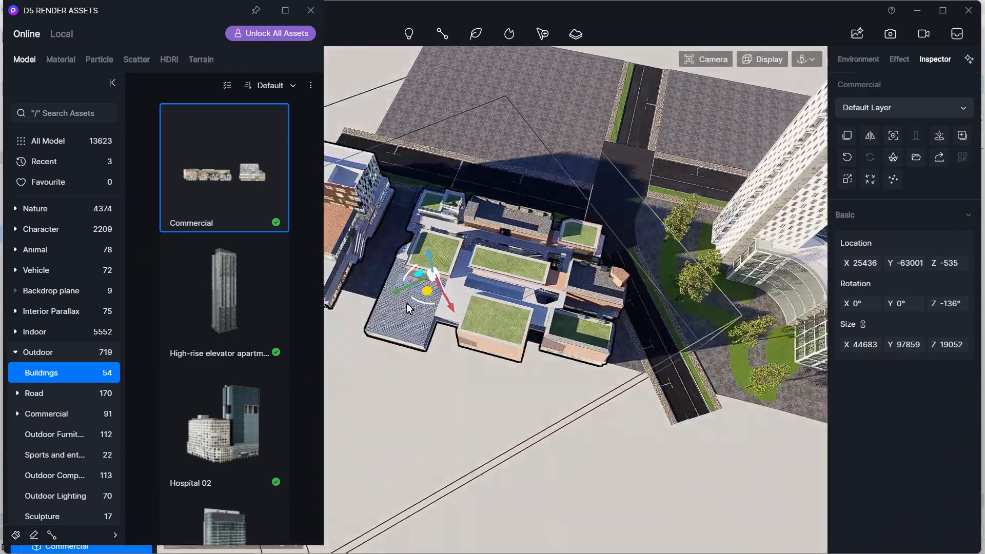
pyautogui.moveTo(396, 292); pyautogui.dragTo(375, 300)
pyautogui.moveTo(436, 328); pyautogui.dragTo(683, 293, button='right')
pyautogui.moveTo(557, 329); pyautogui.dragTo(544, 249, button='right')
pyautogui.scroll(6, 582, 260)
pyautogui.press('Escape')
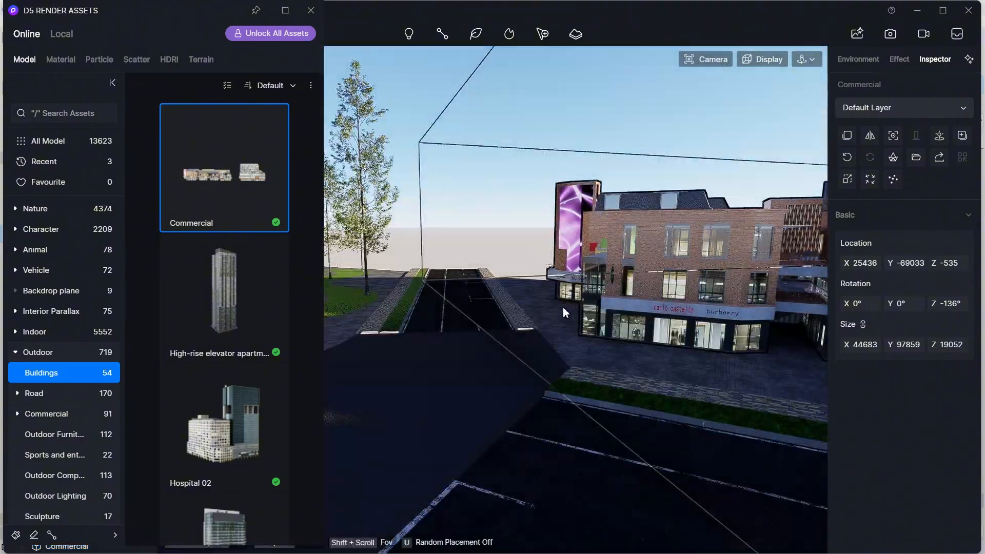
# - Review the site with the new commercial buildings from several viewpoints
pyautogui.moveTo(565, 312); pyautogui.dragTo(554, 414, button='right')
pyautogui.scroll(6, 555, 414)
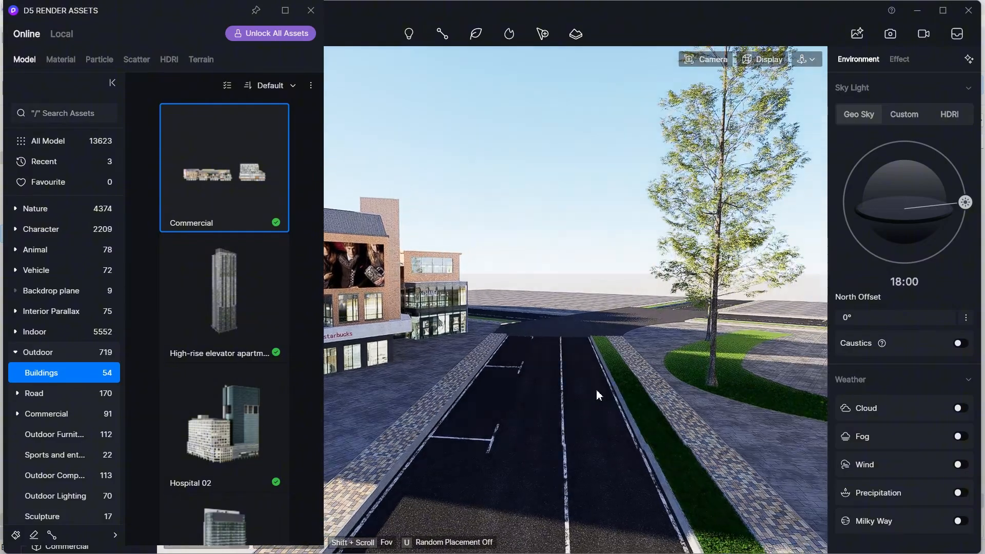
pyautogui.moveTo(596, 389); pyautogui.dragTo(589, 353, button='right')
pyautogui.scroll(-12, 589, 353)
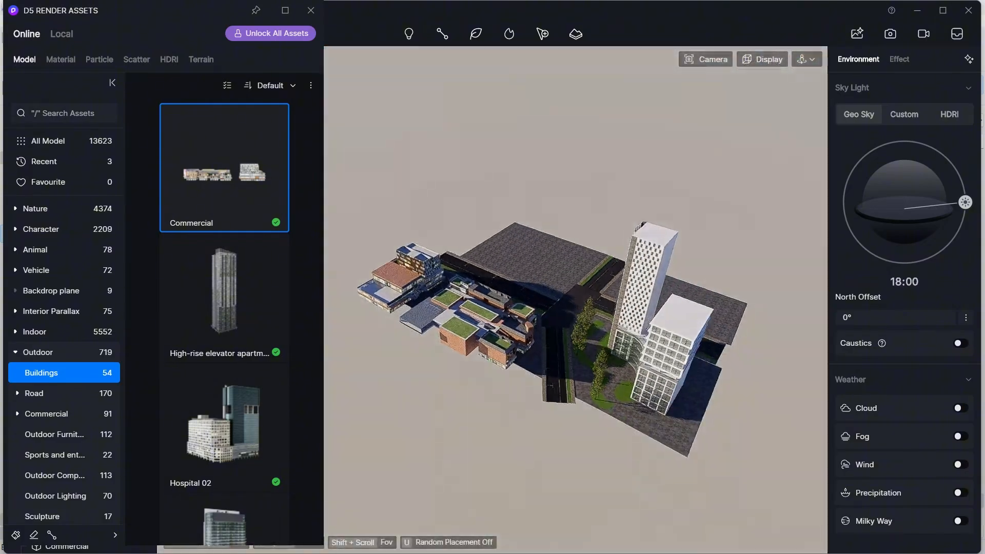
pyautogui.scroll(3, 590, 339)
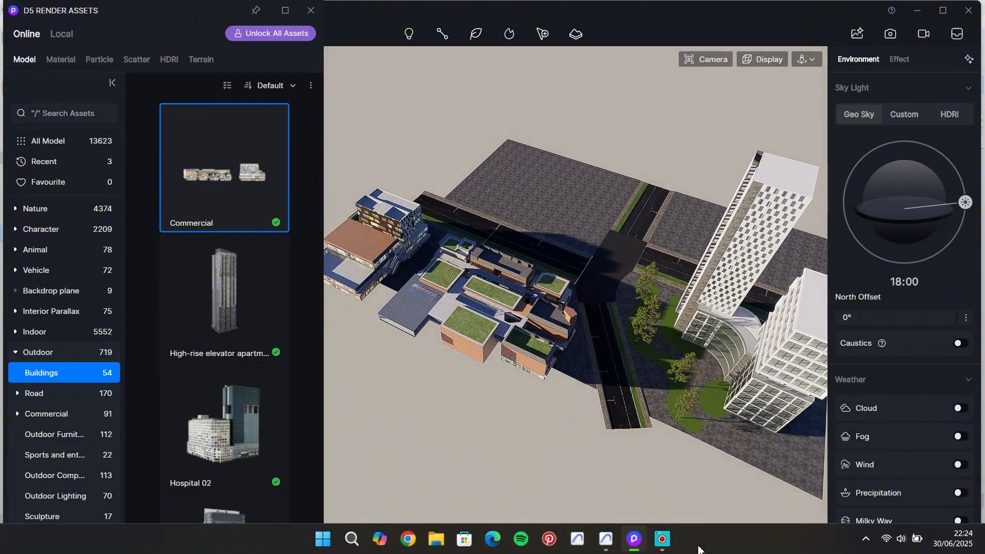
pyautogui.moveTo(590, 339); pyautogui.dragTo(330, 398, button='right')
pyautogui.scroll(-5, 254, 421)
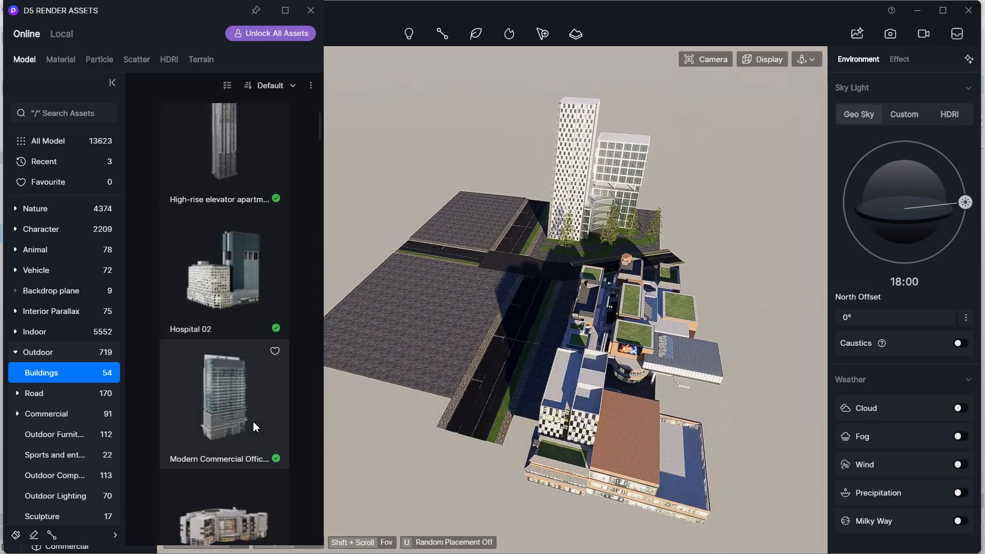
pyautogui.scroll(2, 240, 397)
# - Place the Hospital 02 model on the empty block beyond the intersection
pyautogui.click(243, 234)
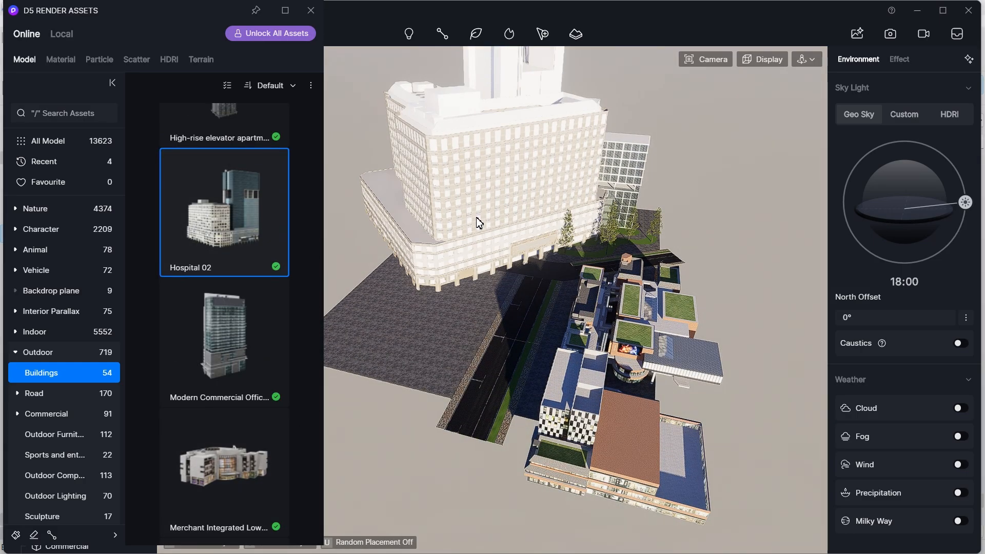
pyautogui.scroll(4, 476, 220)
pyautogui.click(464, 170)
pyautogui.scroll(-7, 525, 214)
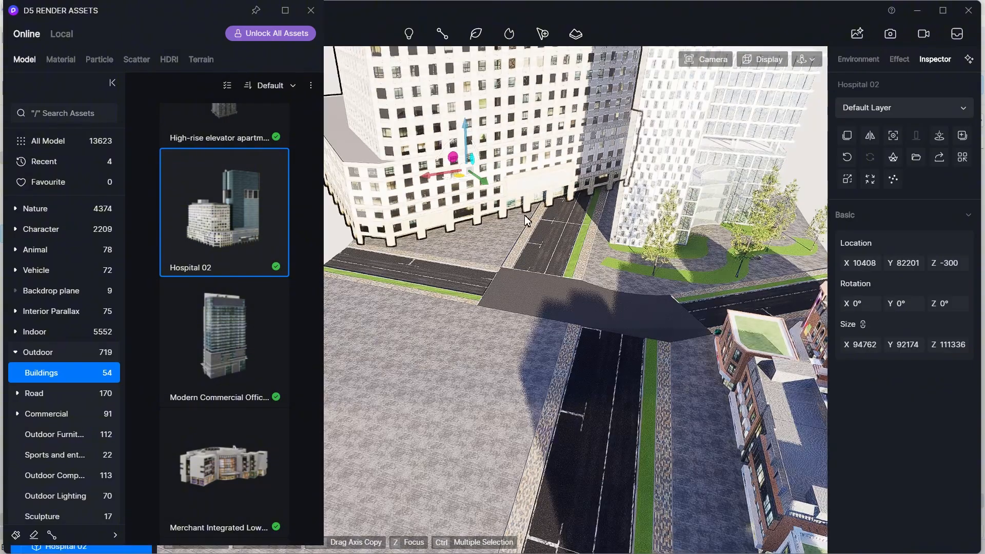
# - Scale down the Hospital 02 model, rotate it to 322° and move it into position on its block
pyautogui.moveTo(949, 344)
pyautogui.mouseDown()
pyautogui.moveTo(919, 345)
pyautogui.moveTo(934, 344)
pyautogui.mouseUp()
pyautogui.moveTo(525, 308); pyautogui.dragTo(544, 337)
pyautogui.moveTo(514, 323); pyautogui.dragTo(426, 396)
pyautogui.moveTo(497, 302); pyautogui.dragTo(520, 309)
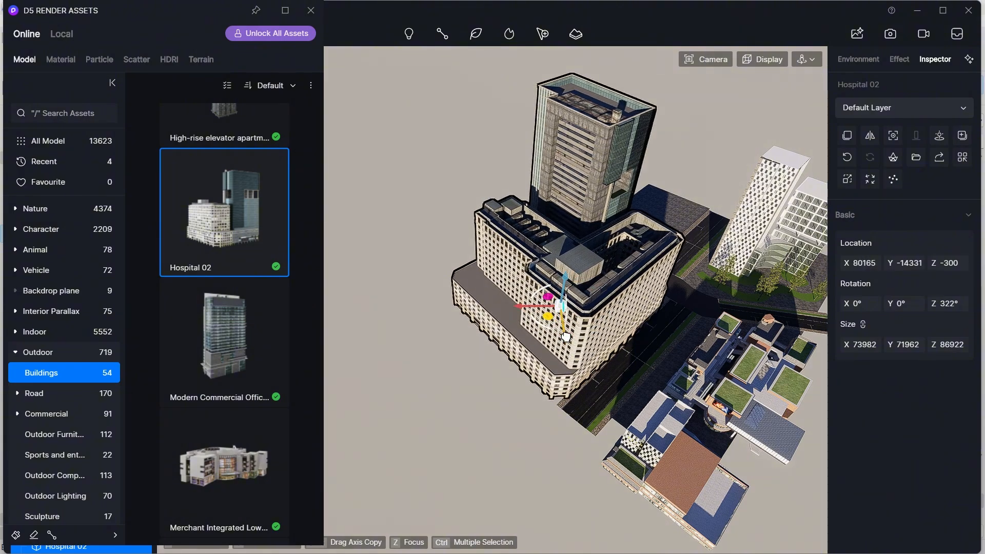
pyautogui.moveTo(566, 337); pyautogui.dragTo(562, 315)
pyautogui.moveTo(580, 322); pyautogui.dragTo(949, 357, button='right')
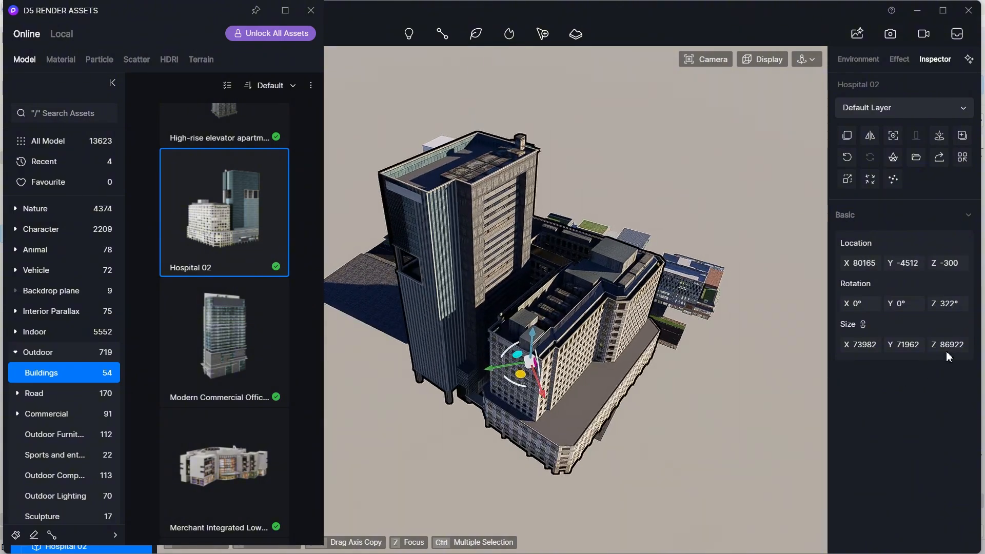
# - Scale the Hospital 02 model down further and shift it into place on its block
pyautogui.moveTo(949, 347); pyautogui.dragTo(939, 346)
pyautogui.moveTo(790, 349); pyautogui.dragTo(624, 354, button='right')
pyautogui.moveTo(563, 376); pyautogui.dragTo(580, 386)
pyautogui.moveTo(948, 346); pyautogui.dragTo(943, 346)
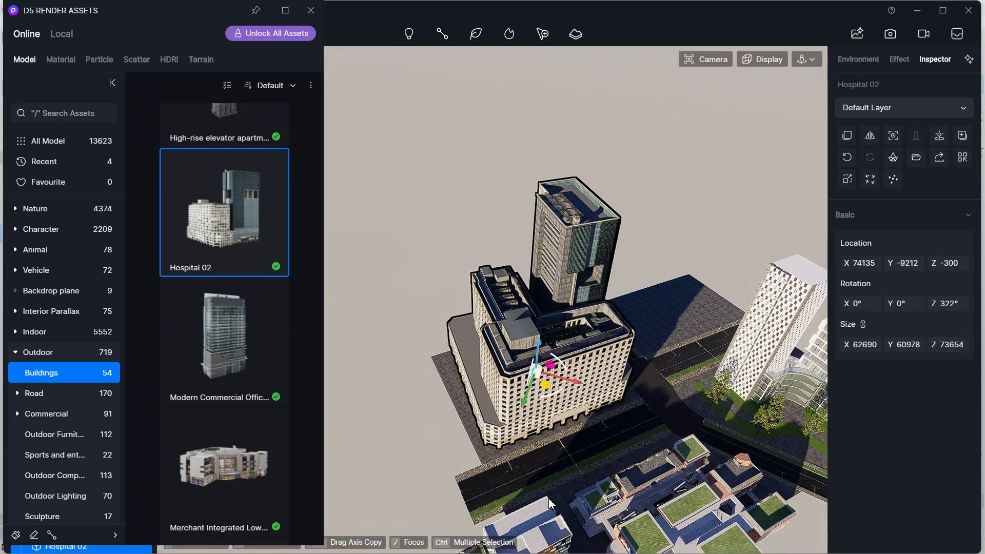
pyautogui.moveTo(551, 503); pyautogui.dragTo(541, 433, button='right')
pyautogui.scroll(8, 625, 415)
pyautogui.moveTo(625, 416); pyautogui.dragTo(562, 336, button='right')
pyautogui.scroll(-8, 621, 393)
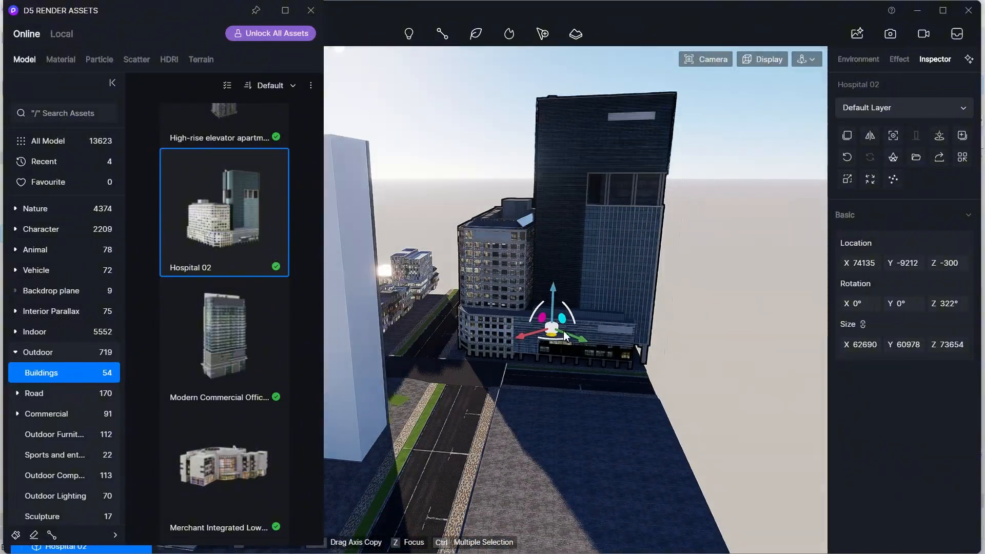
pyautogui.scroll(5, 561, 336)
pyautogui.moveTo(956, 350); pyautogui.dragTo(951, 350)
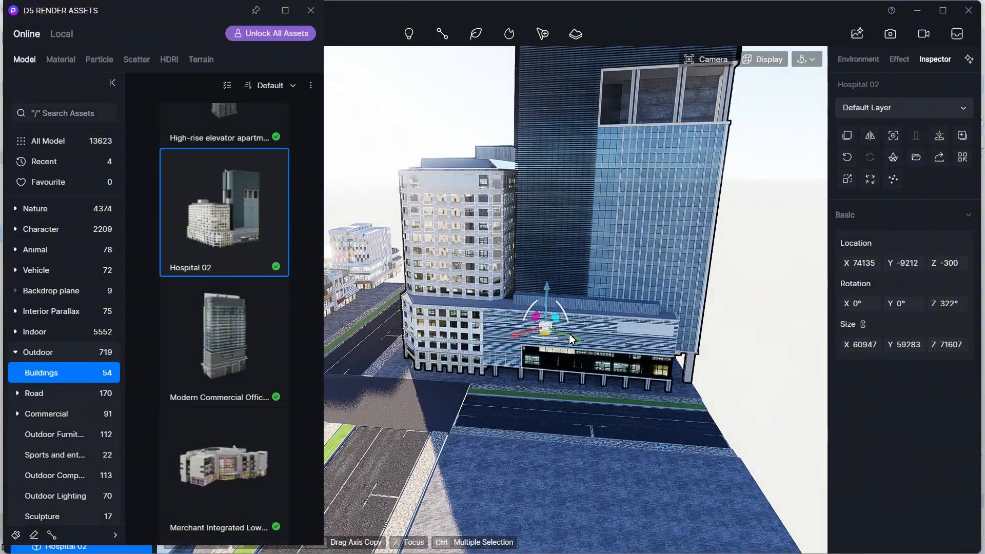
pyautogui.moveTo(570, 334); pyautogui.dragTo(560, 331)
pyautogui.moveTo(561, 331); pyautogui.dragTo(568, 407, button='right')
pyautogui.scroll(-5, 568, 408)
# - Rotate the Hospital 02 model about Z to 48° to align it with the roads
pyautogui.moveTo(505, 379); pyautogui.dragTo(469, 346)
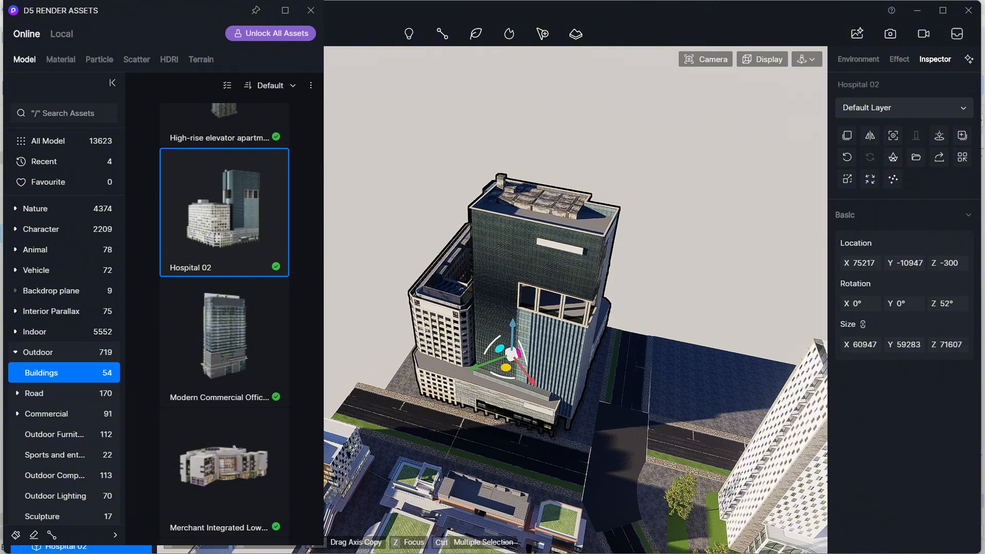
pyautogui.moveTo(595, 339); pyautogui.dragTo(543, 359, button='right')
pyautogui.moveTo(525, 359); pyautogui.dragTo(433, 427)
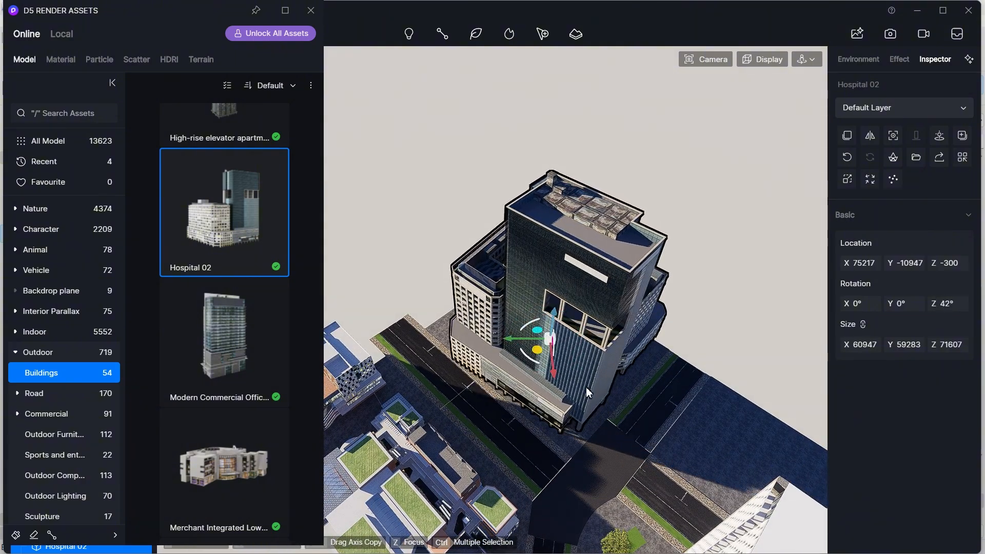
pyautogui.moveTo(586, 387); pyautogui.dragTo(502, 399, button='right')
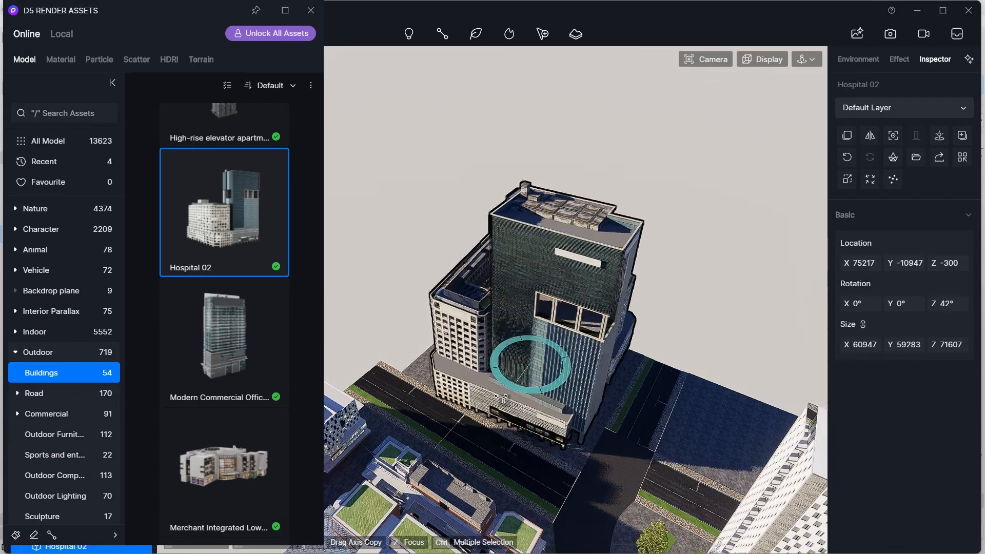
pyautogui.moveTo(501, 399); pyautogui.dragTo(490, 403)
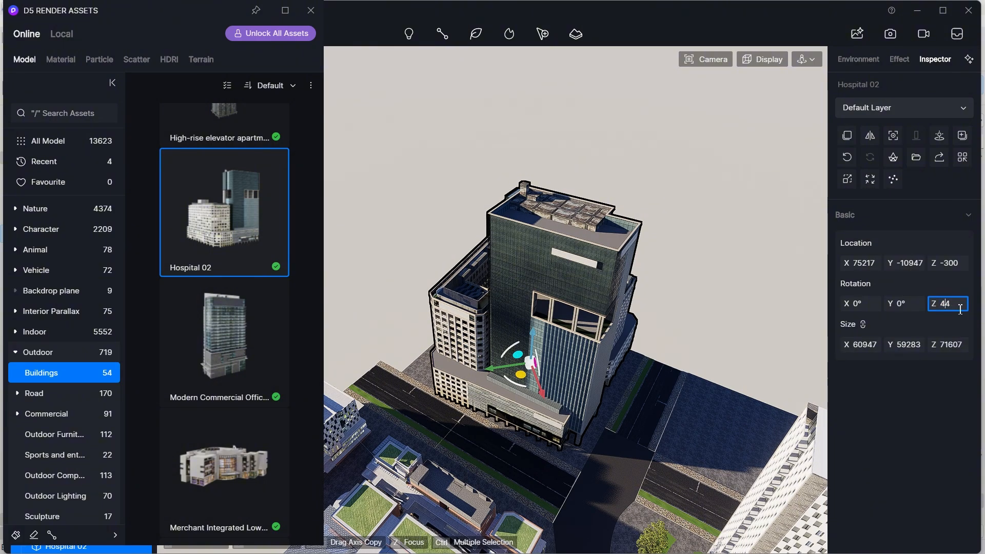
pyautogui.write('47')
pyautogui.press('Return')
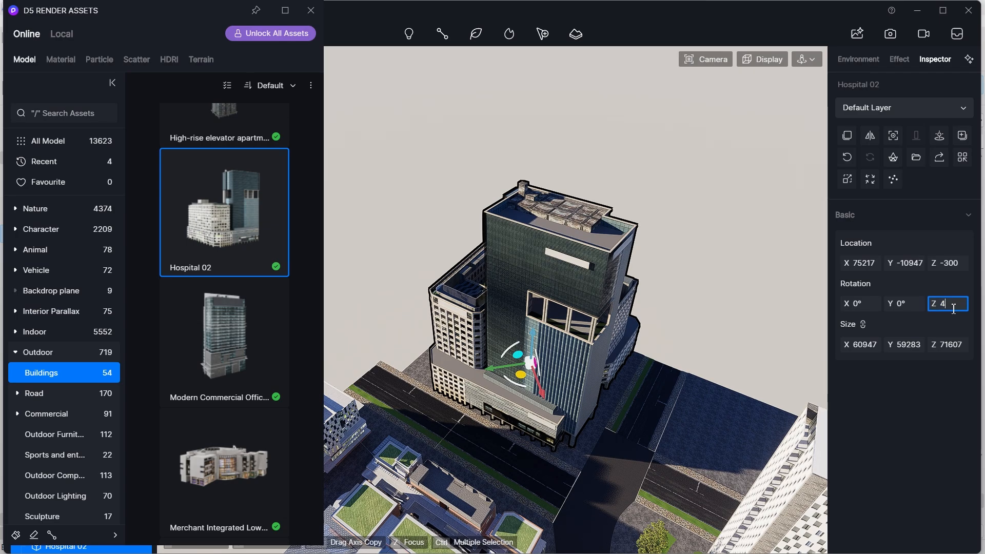
pyautogui.write('6')
pyautogui.press('Return')
pyautogui.write('48')
pyautogui.press('Return')
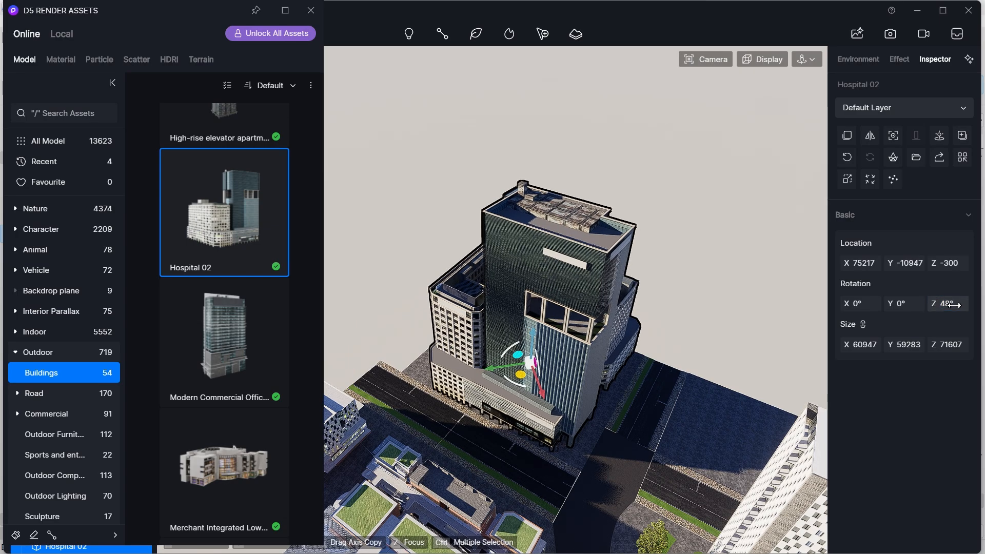
pyautogui.scroll(5, 525, 434)
pyautogui.moveTo(528, 340); pyautogui.dragTo(546, 358)
pyautogui.press('Escape')
# - Apply the 1:2 Carol to ash tile ceramic material to the plaza paving beside the white towers
pyautogui.scroll(-12, 549, 365)
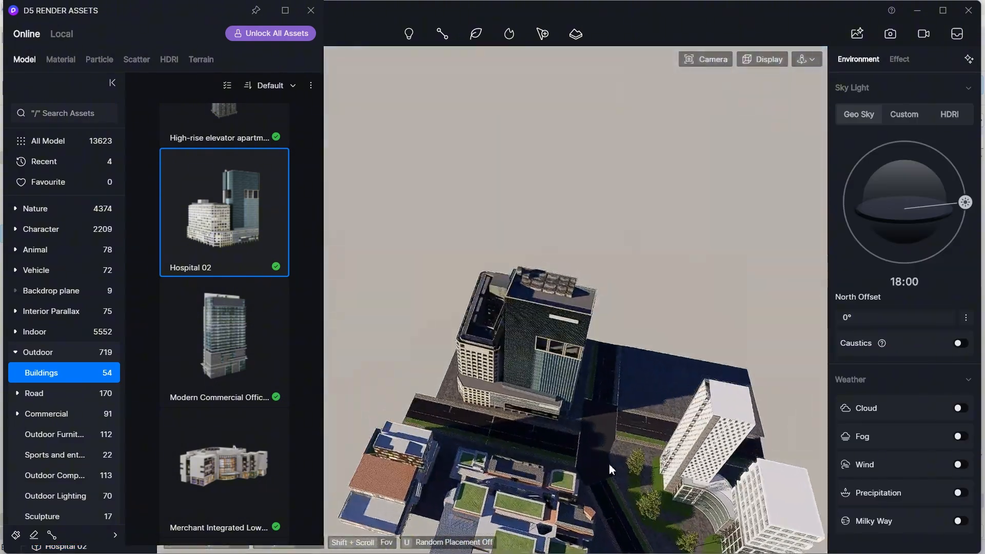
pyautogui.scroll(8, 622, 470)
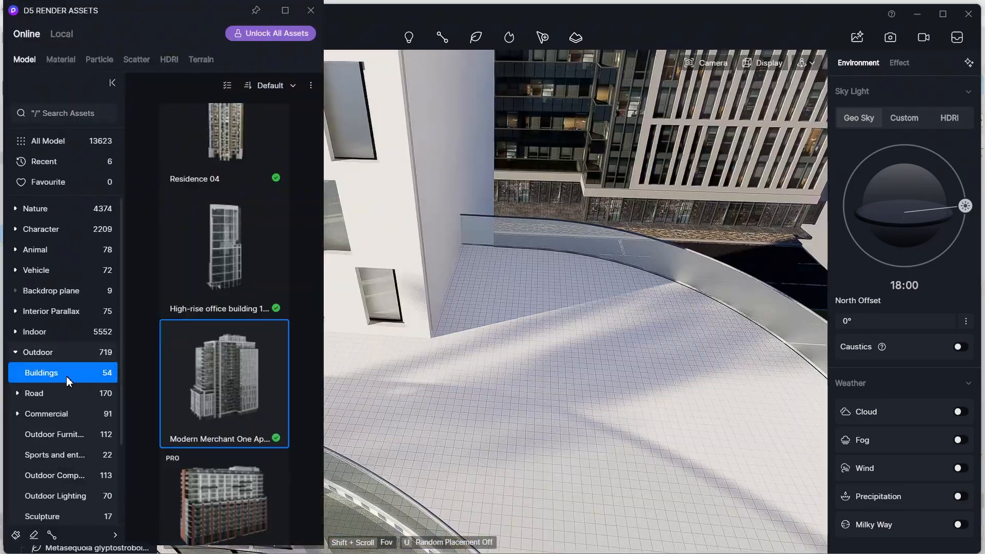
pyautogui.click(19, 353)
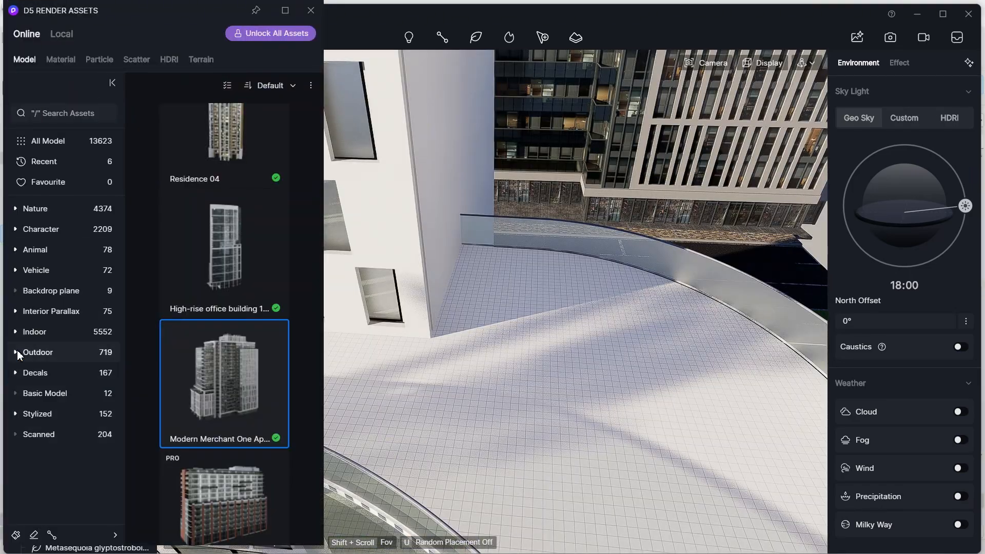
pyautogui.click(63, 60)
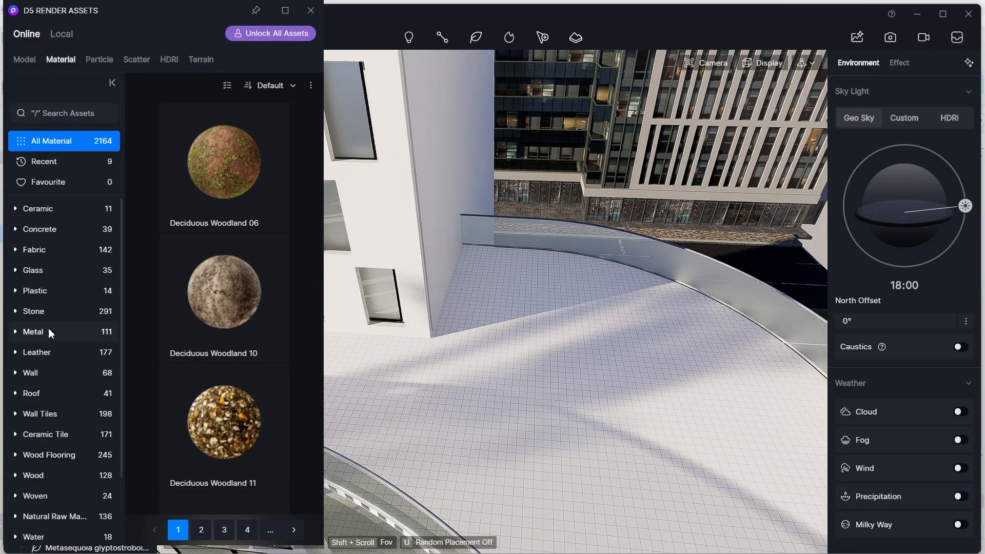
pyautogui.scroll(-1, 46, 360)
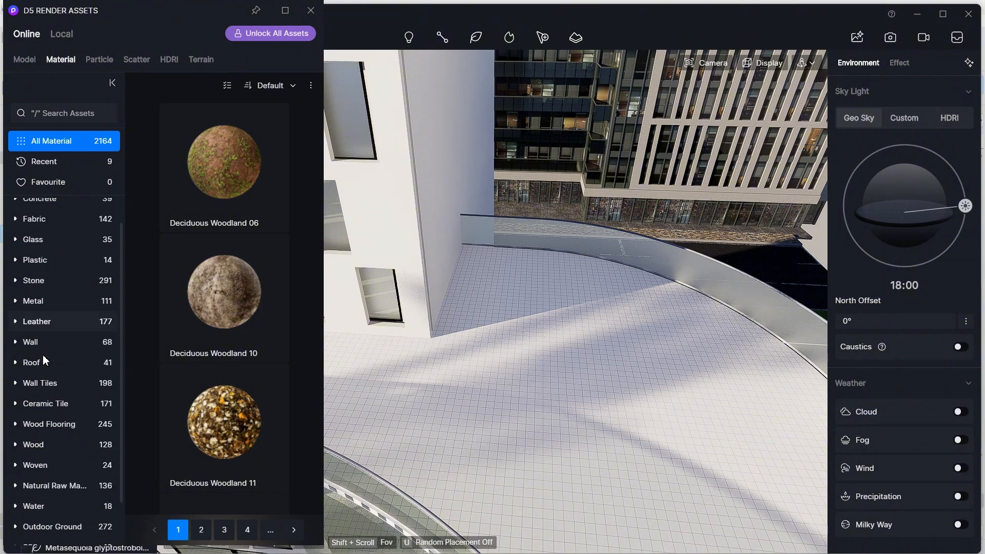
pyautogui.click(56, 402)
pyautogui.click(43, 429)
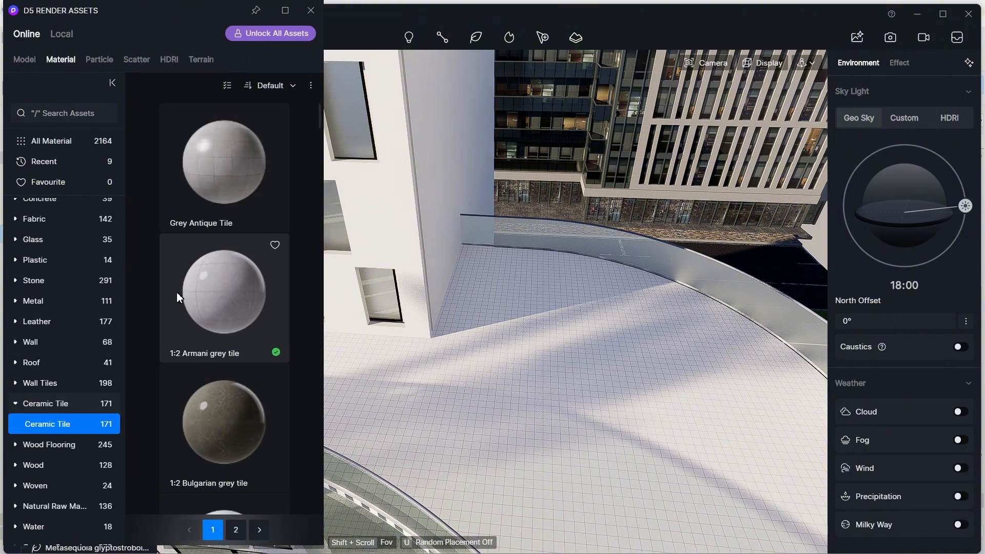
pyautogui.scroll(-4, 220, 316)
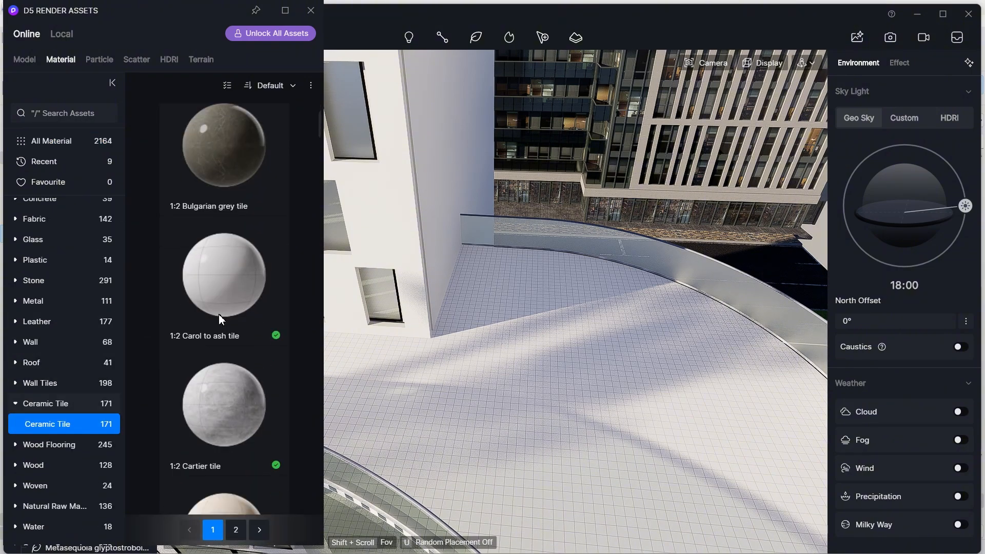
pyautogui.moveTo(219, 314); pyautogui.dragTo(549, 341)
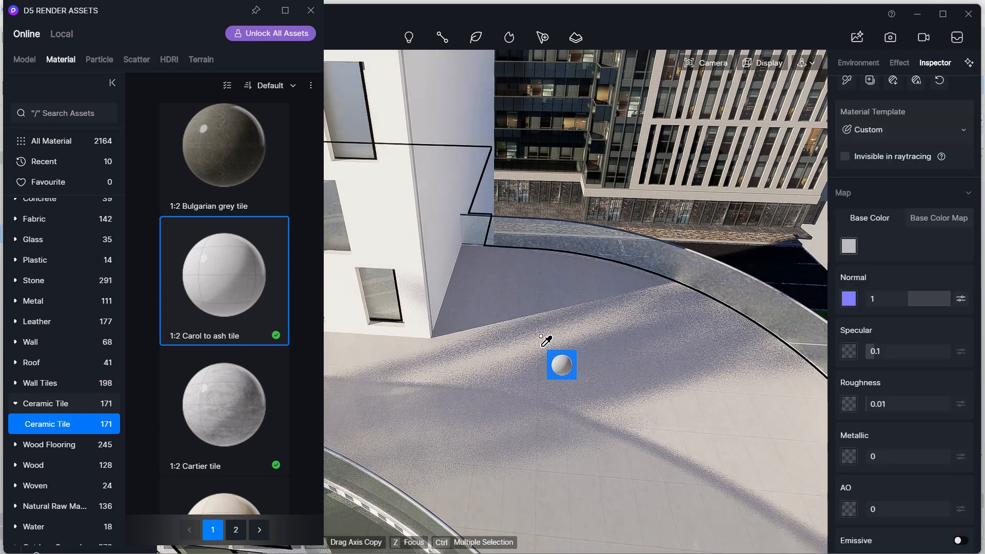
# - Lighten the tile material's base colour to near white
pyautogui.click(849, 247)
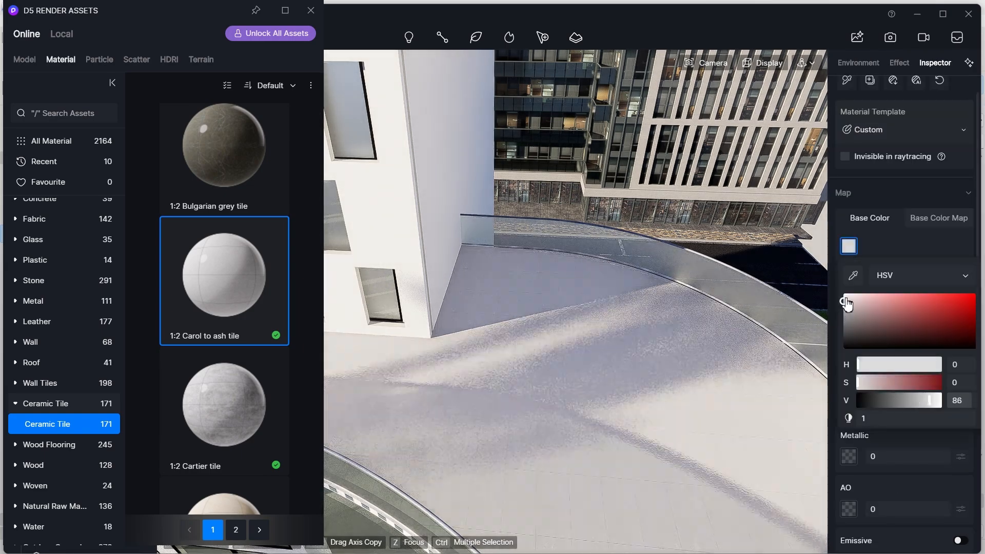
pyautogui.moveTo(845, 308); pyautogui.dragTo(839, 296)
pyautogui.click(836, 266)
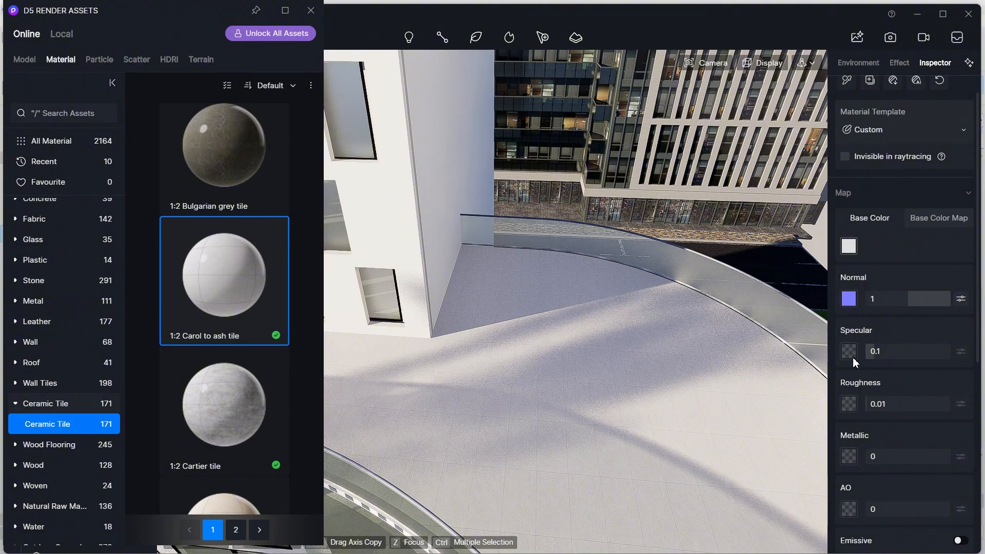
pyautogui.scroll(-5, 855, 362)
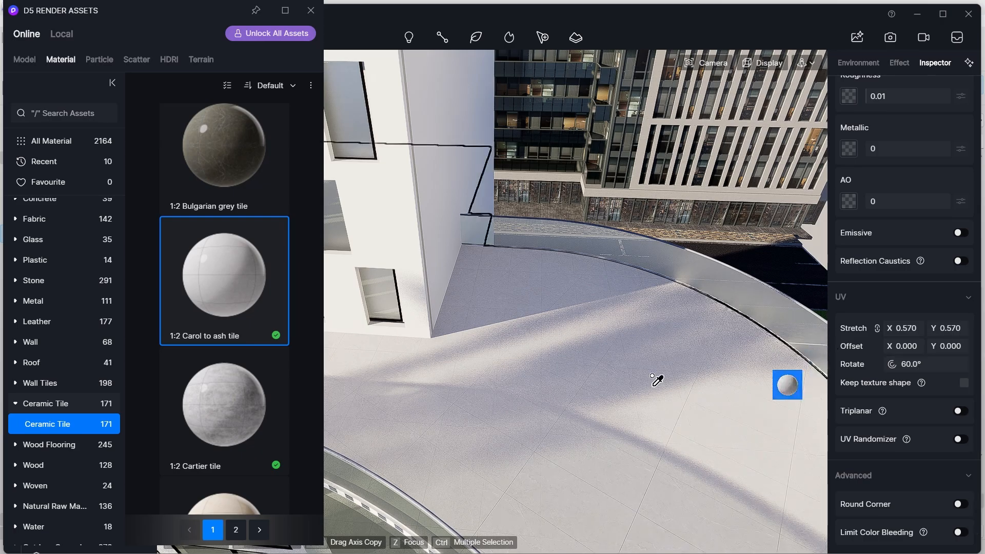
pyautogui.press('Escape')
# - Review the plaza, trees and surrounding buildings from street-level viewpoints
pyautogui.scroll(-5, 609, 361)
pyautogui.moveTo(609, 364); pyautogui.dragTo(554, 465, button='right')
pyautogui.scroll(-4, 551, 437)
pyautogui.scroll(-7, 550, 436)
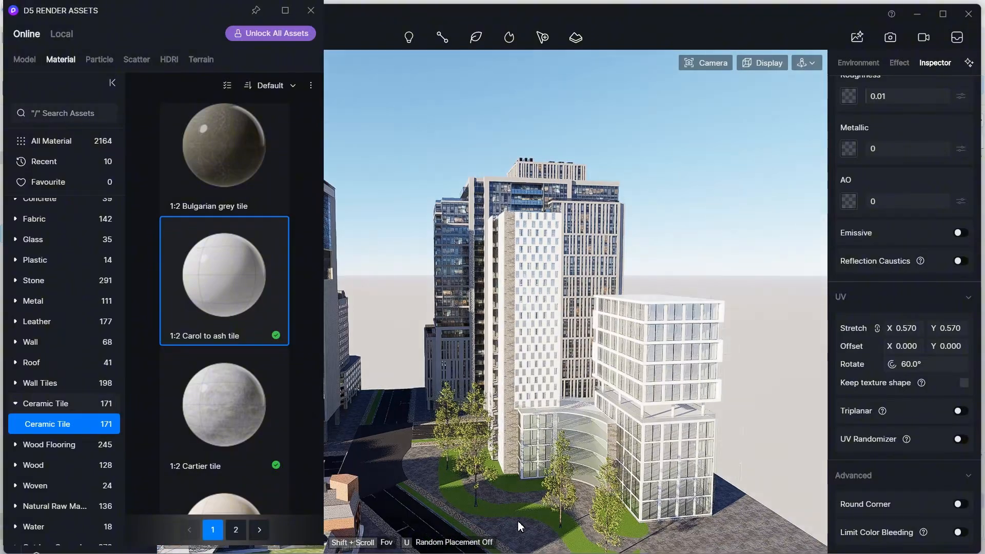
pyautogui.scroll(4, 515, 519)
pyautogui.moveTo(515, 520); pyautogui.dragTo(580, 470, button='right')
pyautogui.scroll(-5, 416, 485)
pyautogui.scroll(6, 402, 457)
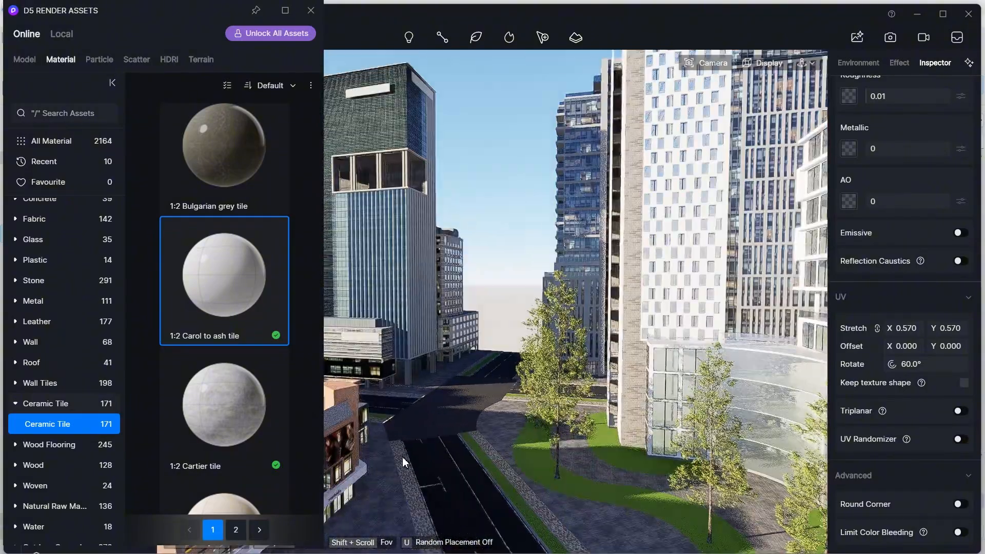
pyautogui.moveTo(402, 457); pyautogui.dragTo(725, 524, button='right')
pyautogui.scroll(3, 701, 504)
pyautogui.scroll(3, 772, 489)
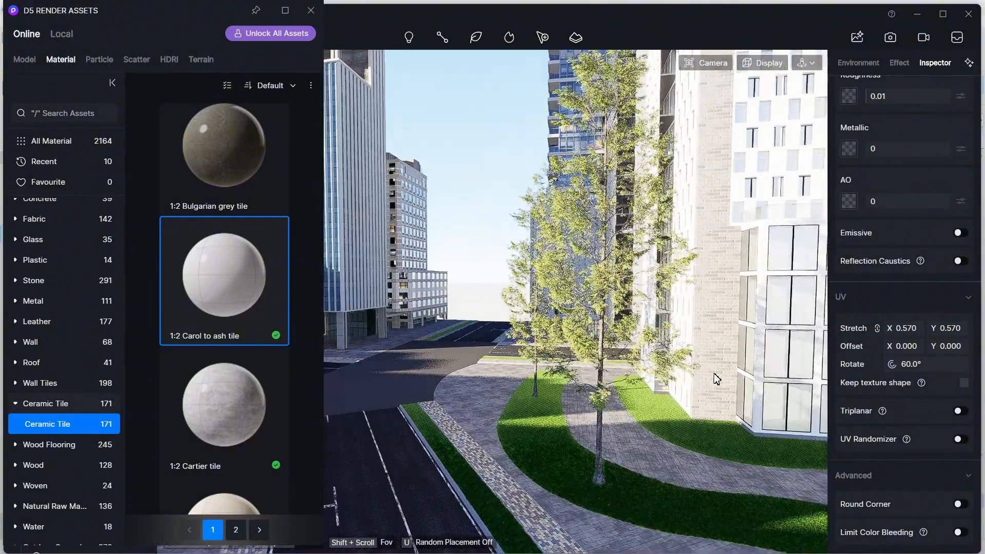
pyautogui.scroll(2, 606, 386)
pyautogui.scroll(6, 689, 226)
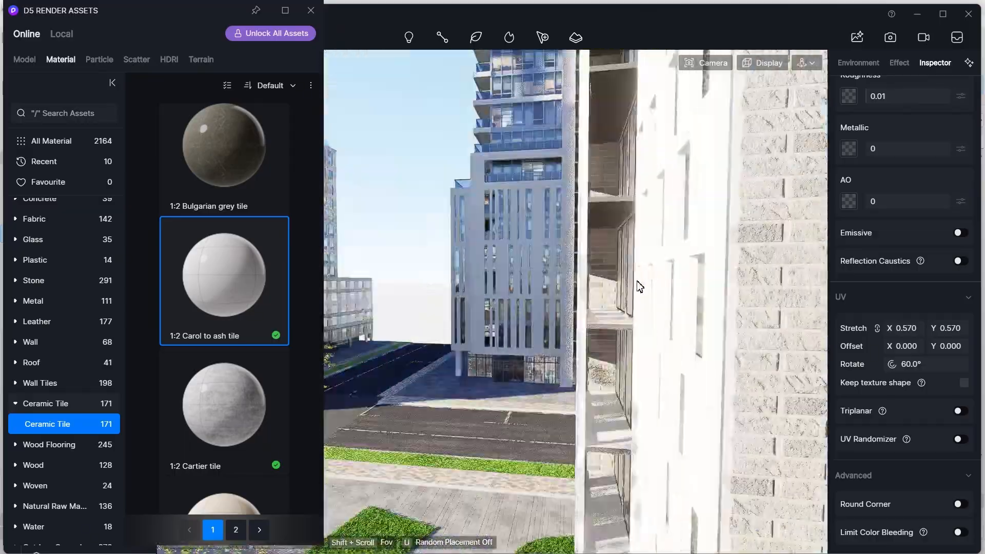
pyautogui.scroll(-1, 612, 339)
pyautogui.scroll(-2, 612, 341)
pyautogui.scroll(2, 638, 488)
pyautogui.scroll(-1, 583, 400)
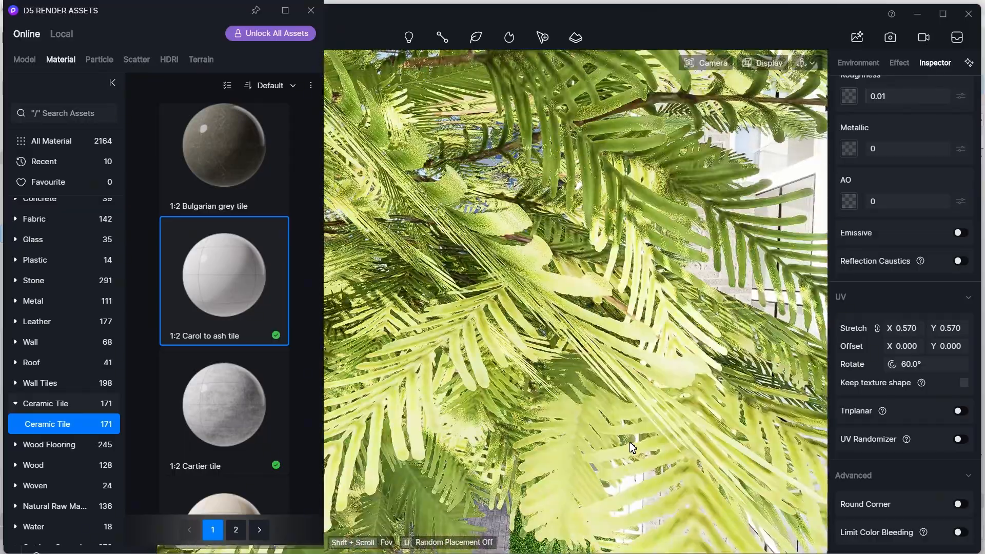
pyautogui.scroll(2, 579, 394)
pyautogui.scroll(-3, 581, 399)
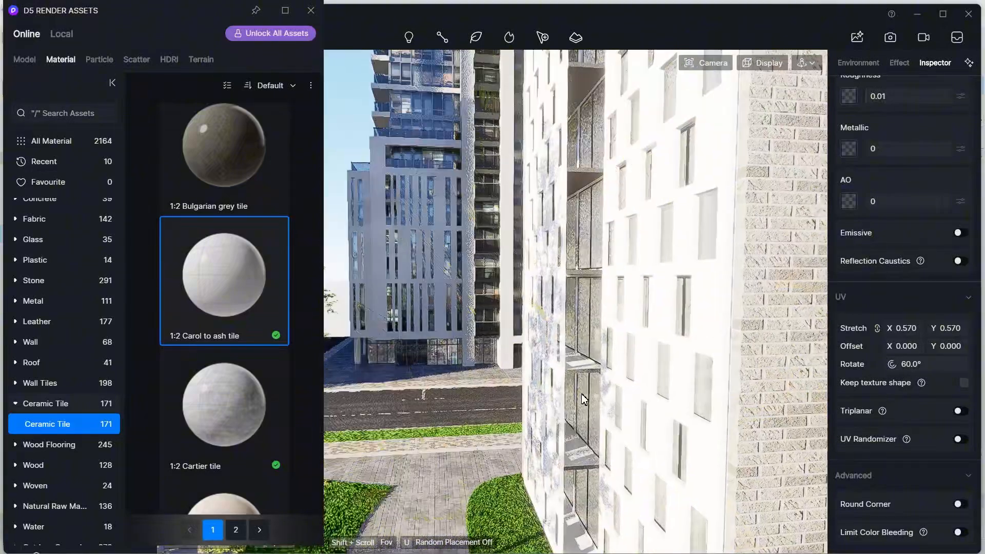
# - Place a Wisteria sinensis vine on the balcony ledge of the white building
pyautogui.click(25, 59)
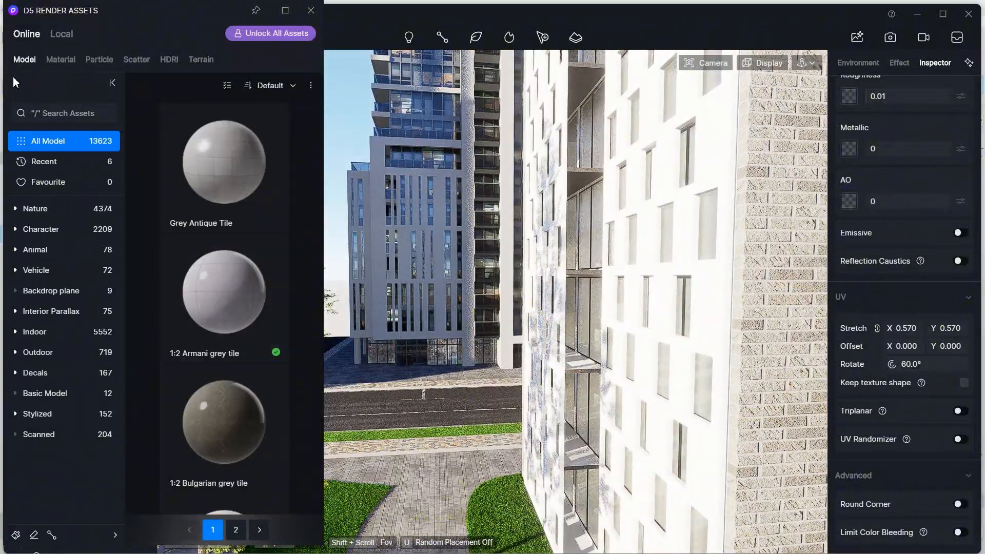
pyautogui.click(51, 213)
pyautogui.click(64, 431)
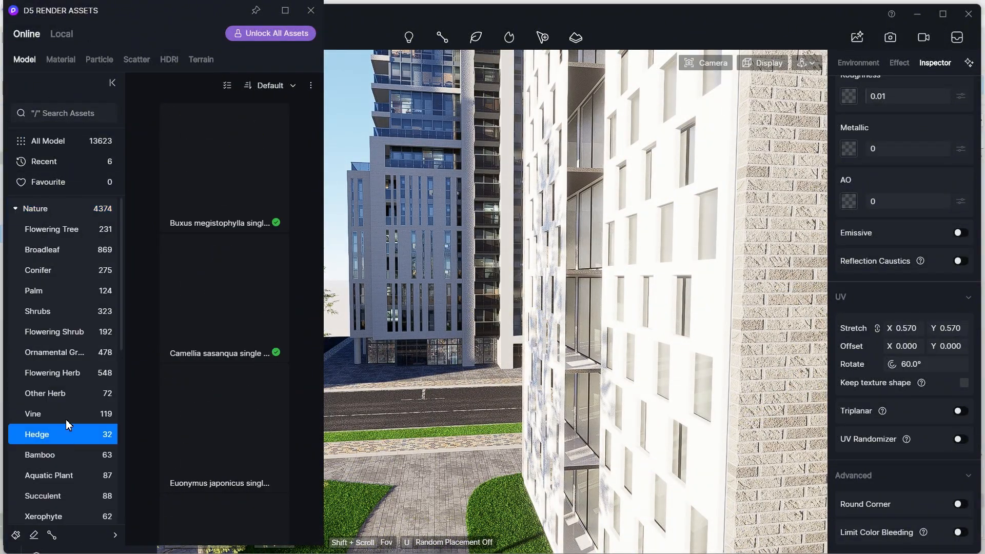
pyautogui.scroll(-3, 217, 309)
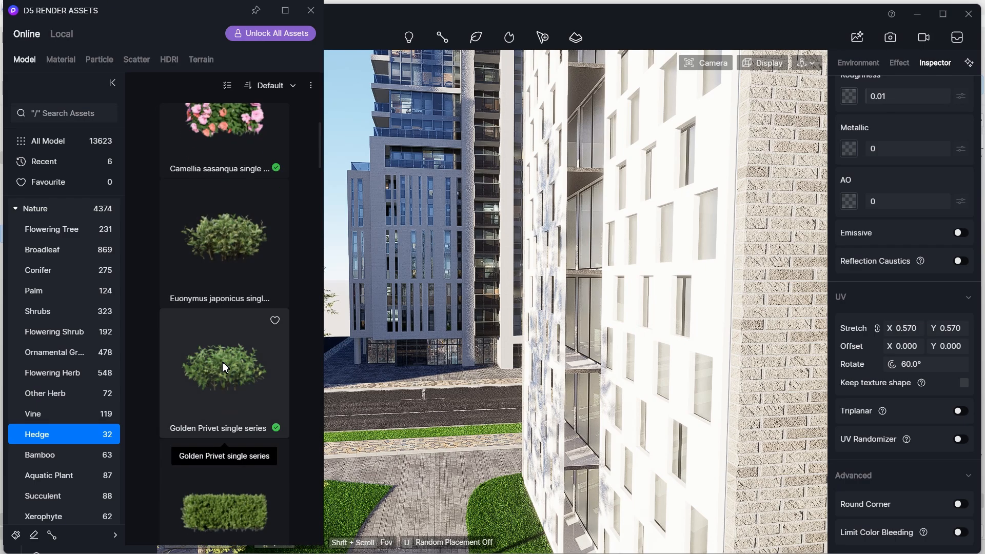
pyautogui.click(41, 414)
pyautogui.scroll(-1, 218, 365)
pyautogui.scroll(-5, 219, 365)
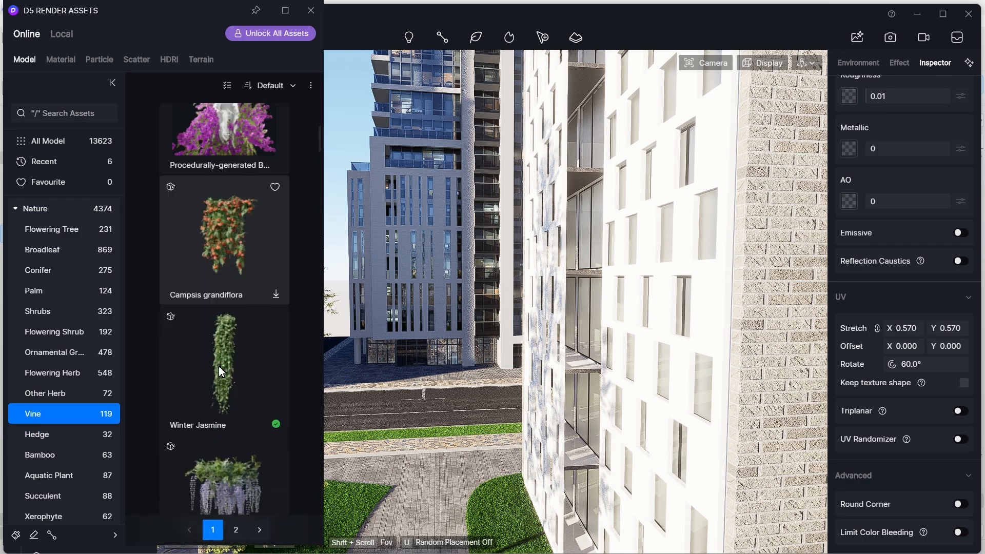
pyautogui.scroll(-3, 255, 370)
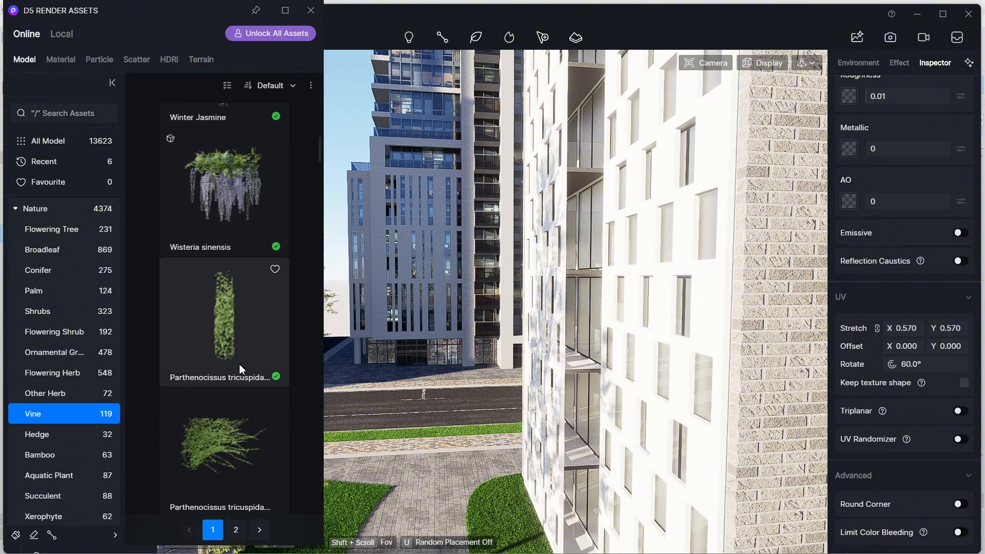
pyautogui.scroll(5, 582, 373)
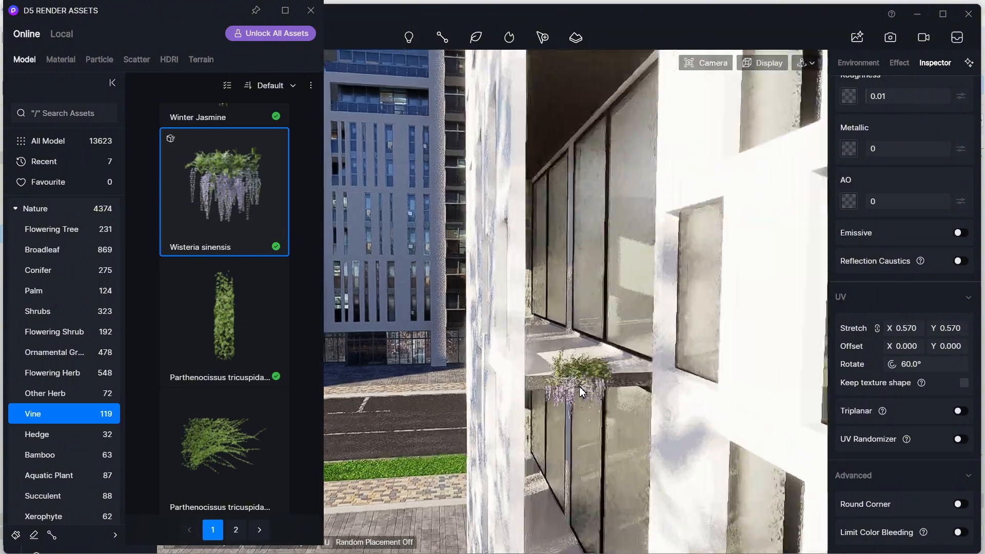
pyautogui.click(564, 385)
pyautogui.moveTo(565, 390); pyautogui.dragTo(581, 449, button='right')
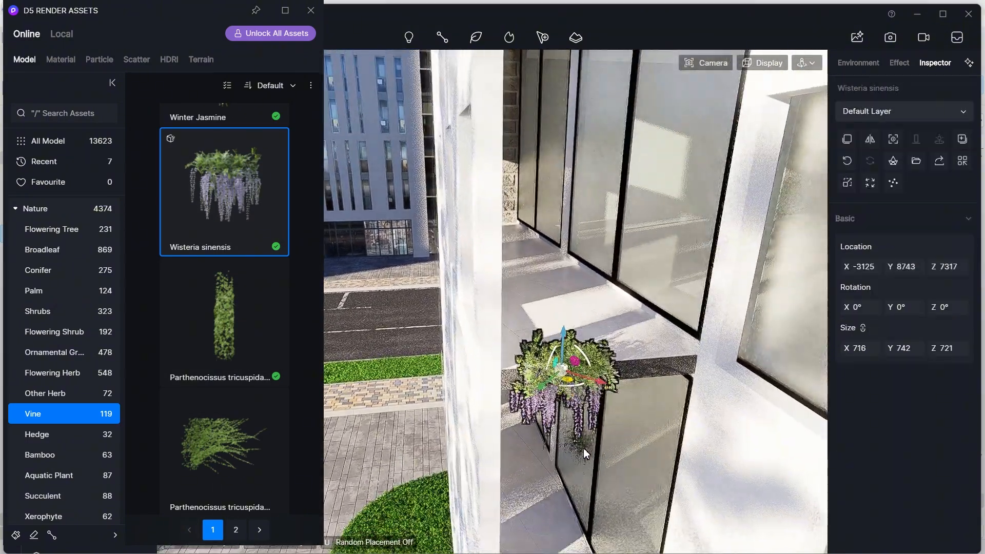
# - Enlarge the Wisteria sinensis to about 985 × 2119 × 989
pyautogui.scroll(2, 567, 393)
pyautogui.moveTo(606, 380); pyautogui.dragTo(634, 372)
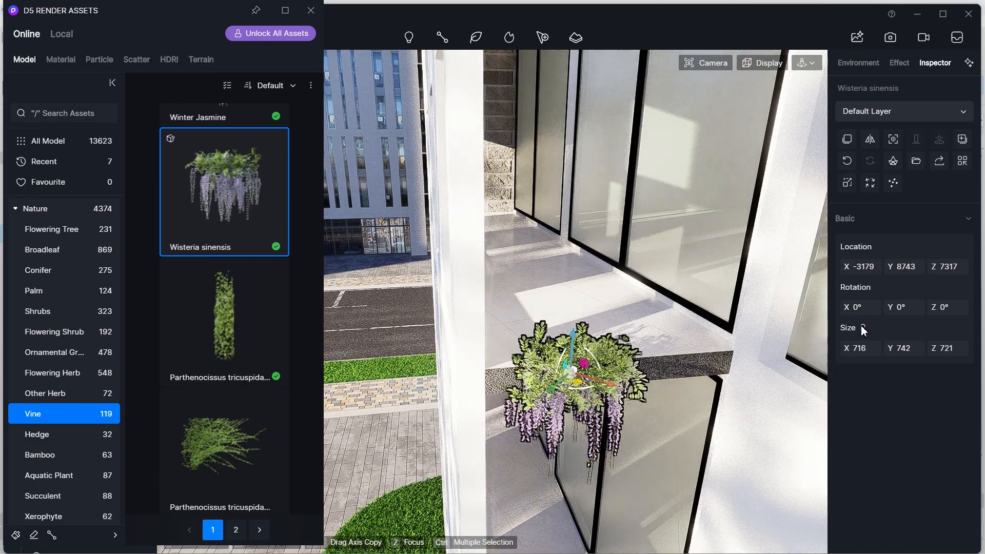
pyautogui.moveTo(862, 349); pyautogui.dragTo(974, 355)
pyautogui.moveTo(907, 353); pyautogui.dragTo(916, 352)
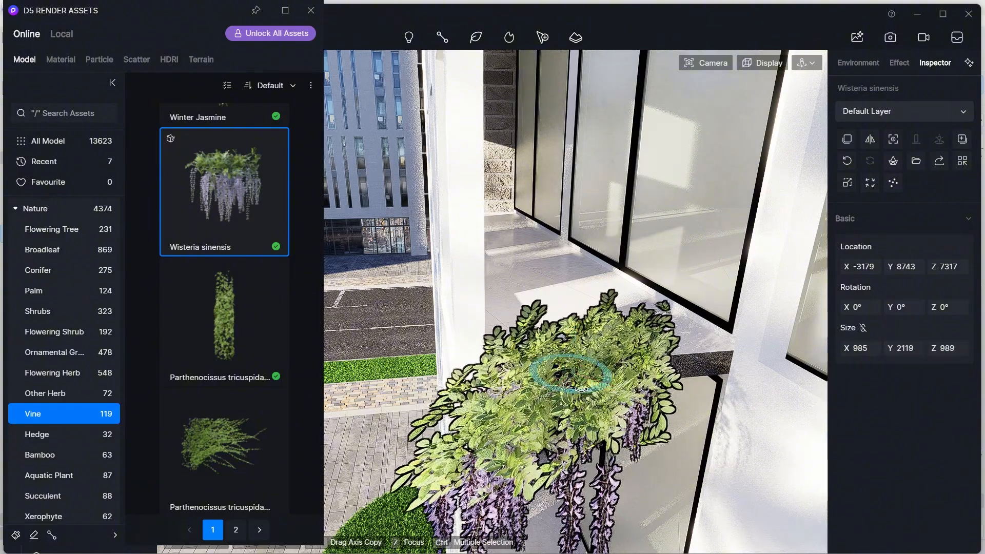
# - Rotate the Wisteria sinensis about 47° and resize it to about 1203 × 1755 × 989
pyautogui.moveTo(581, 390); pyautogui.dragTo(545, 395)
pyautogui.moveTo(609, 387)
pyautogui.mouseDown()
pyautogui.moveTo(647, 399)
pyautogui.moveTo(607, 386)
pyautogui.mouseUp()
pyautogui.moveTo(866, 349); pyautogui.dragTo(892, 348)
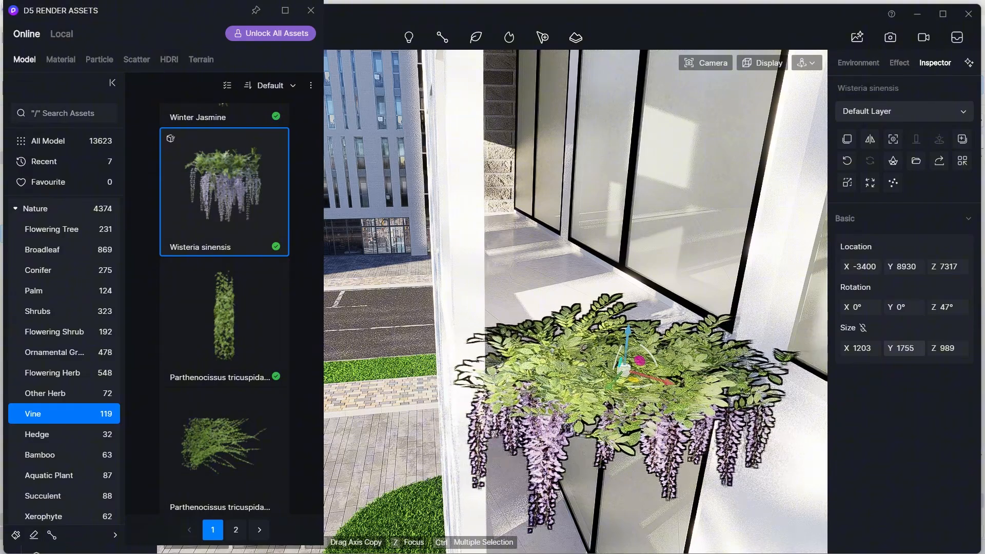
# - Reposition the wisteria onto the balcony ledge with the move gizmo, then deselect it
pyautogui.moveTo(608, 393); pyautogui.dragTo(617, 386)
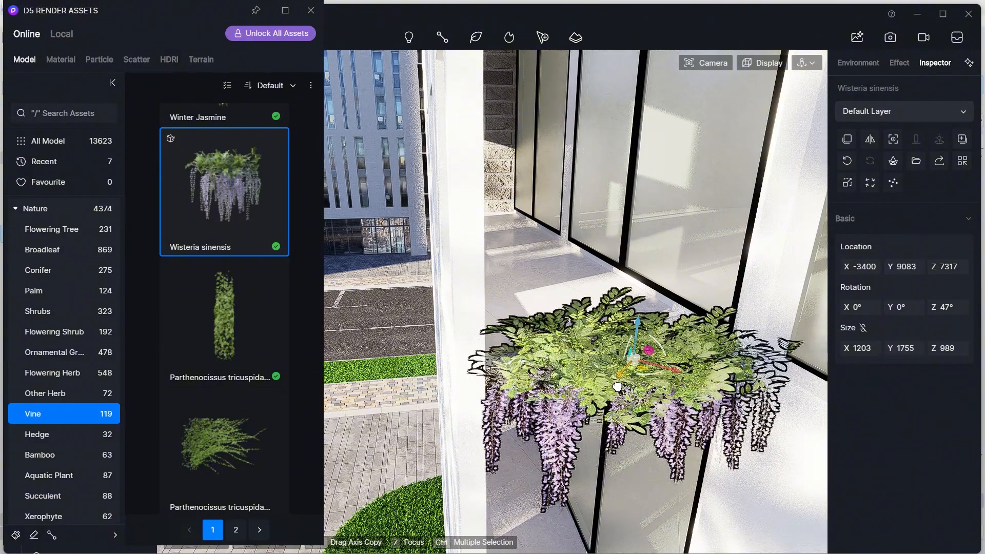
pyautogui.moveTo(652, 313); pyautogui.dragTo(667, 354, button='right')
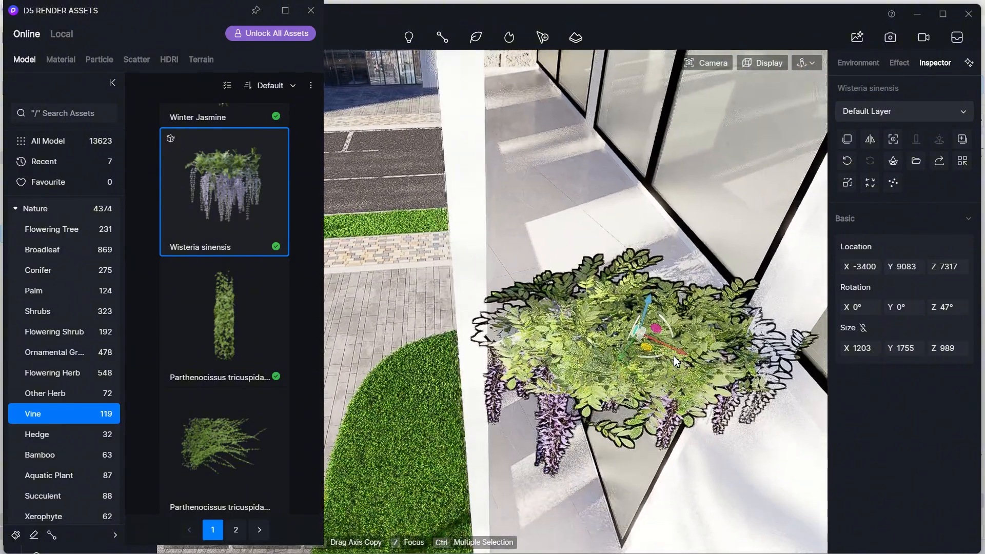
pyautogui.moveTo(674, 356); pyautogui.dragTo(690, 364)
pyautogui.moveTo(648, 338); pyautogui.dragTo(654, 300)
pyautogui.moveTo(654, 299); pyautogui.dragTo(668, 375, button='right')
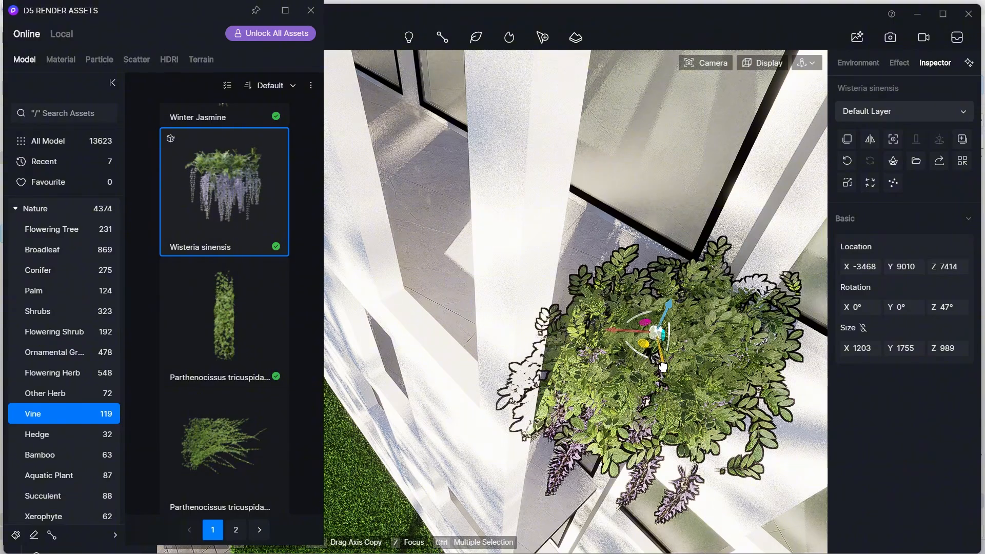
pyautogui.moveTo(663, 367); pyautogui.dragTo(659, 356)
pyautogui.moveTo(614, 321); pyautogui.dragTo(603, 320)
pyautogui.moveTo(612, 342); pyautogui.dragTo(623, 300, button='right')
pyautogui.press('Escape')
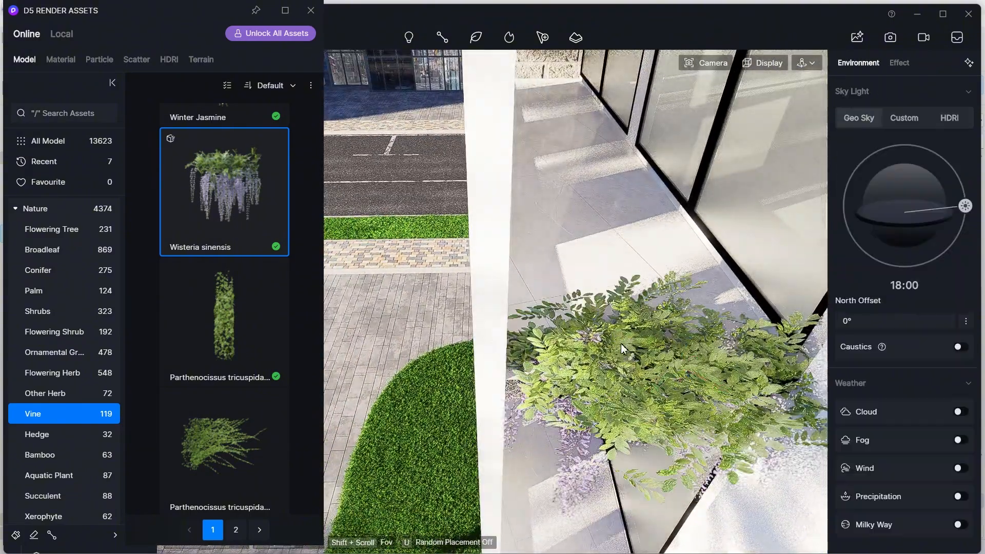
# - Select the curved glass wall's Normal Glass material and assign a normal map to it
pyautogui.scroll(-3, 621, 343)
pyautogui.moveTo(708, 482); pyautogui.dragTo(715, 405, button='right')
pyautogui.scroll(-8, 713, 404)
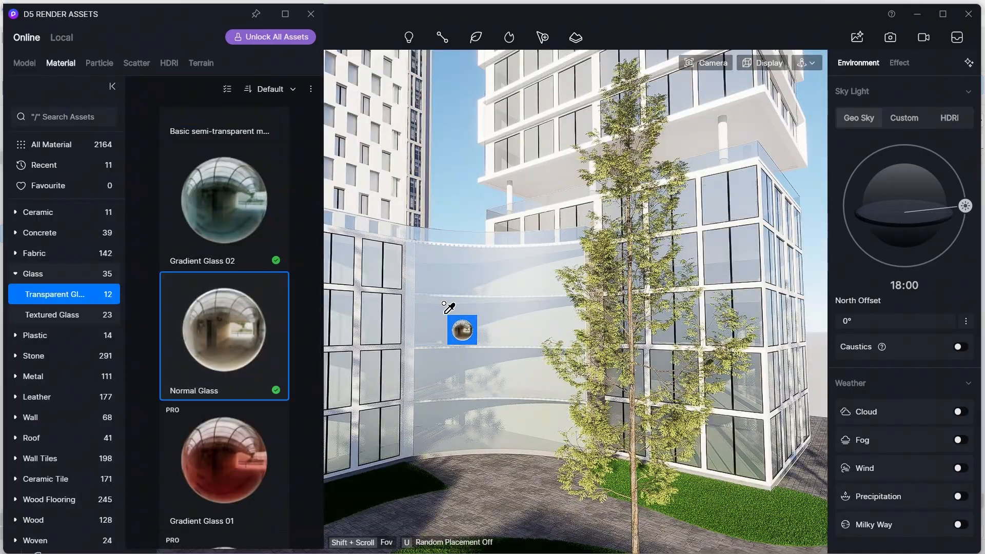
pyautogui.click(446, 308)
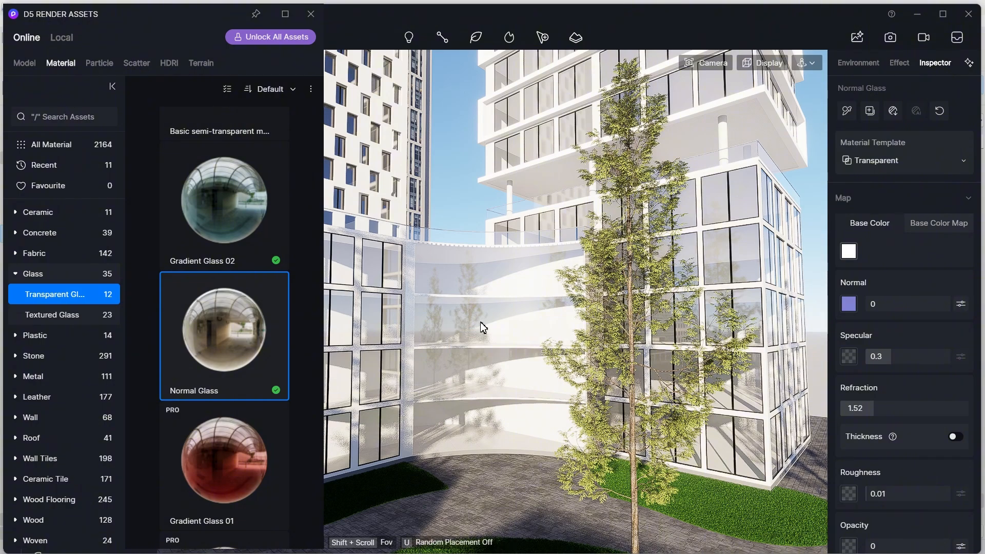
pyautogui.click(311, 14)
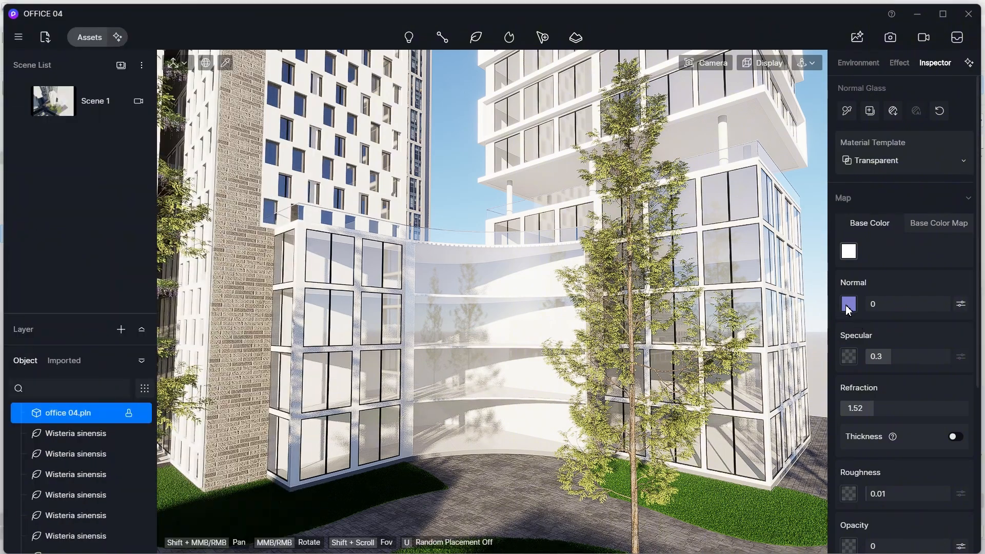
pyautogui.click(849, 304)
pyautogui.click(404, 290)
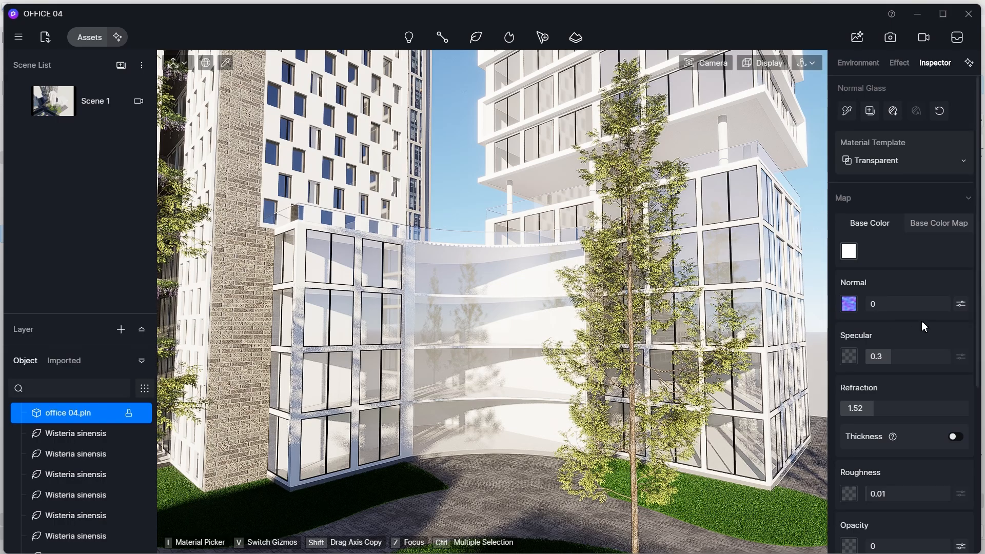
# - Set the glass material's normal strength to 0.12
pyautogui.scroll(8, 482, 341)
pyautogui.moveTo(513, 356); pyautogui.dragTo(545, 347, button='right')
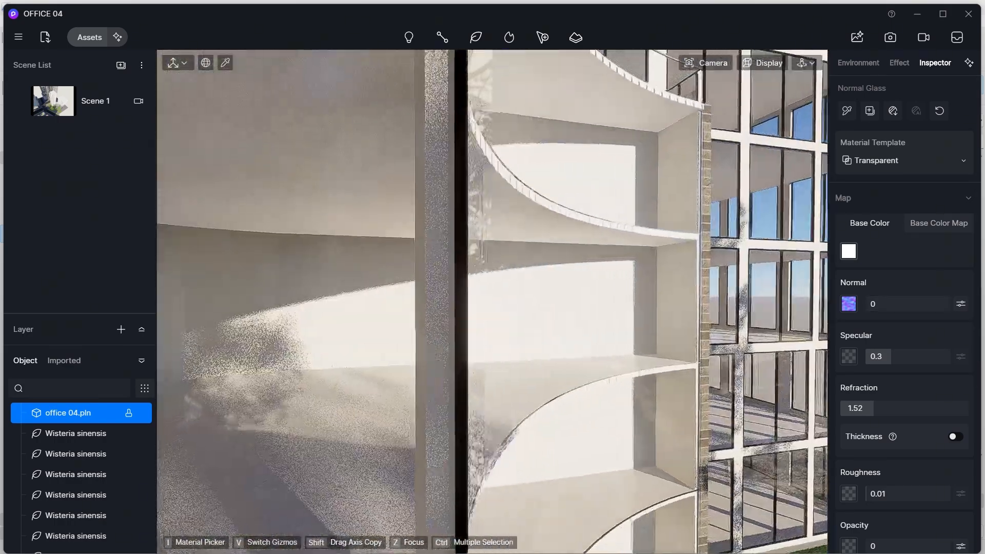
pyautogui.moveTo(902, 306); pyautogui.dragTo(907, 305)
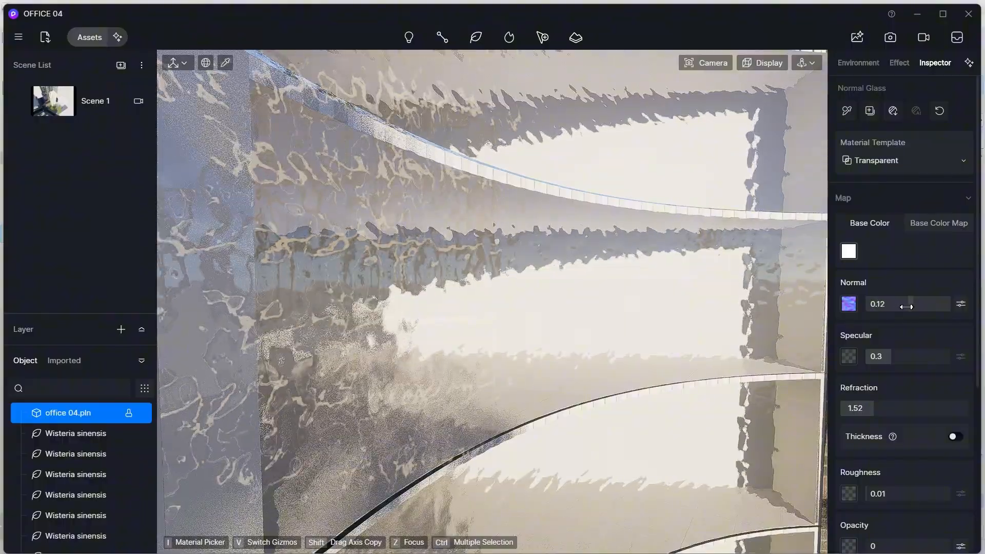
# - Inspect the curved glass wall's reflections from several viewpoints around the courtyard
pyautogui.moveTo(616, 329); pyautogui.dragTo(564, 328, button='right')
pyautogui.scroll(-8, 546, 336)
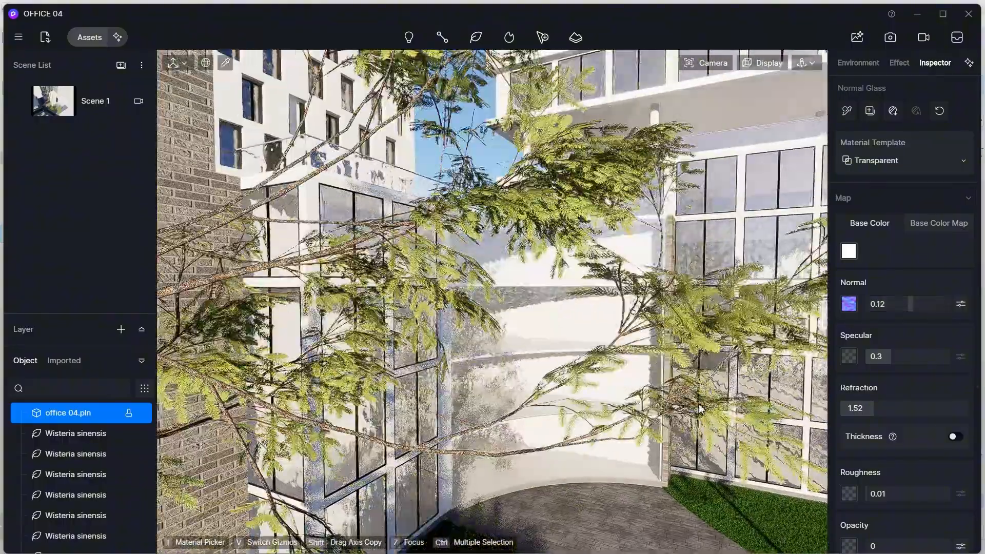
pyautogui.scroll(-5, 700, 409)
pyautogui.moveTo(716, 400); pyautogui.dragTo(381, 362, button='middle')
pyautogui.scroll(-3, 531, 367)
pyautogui.scroll(-3, 381, 359)
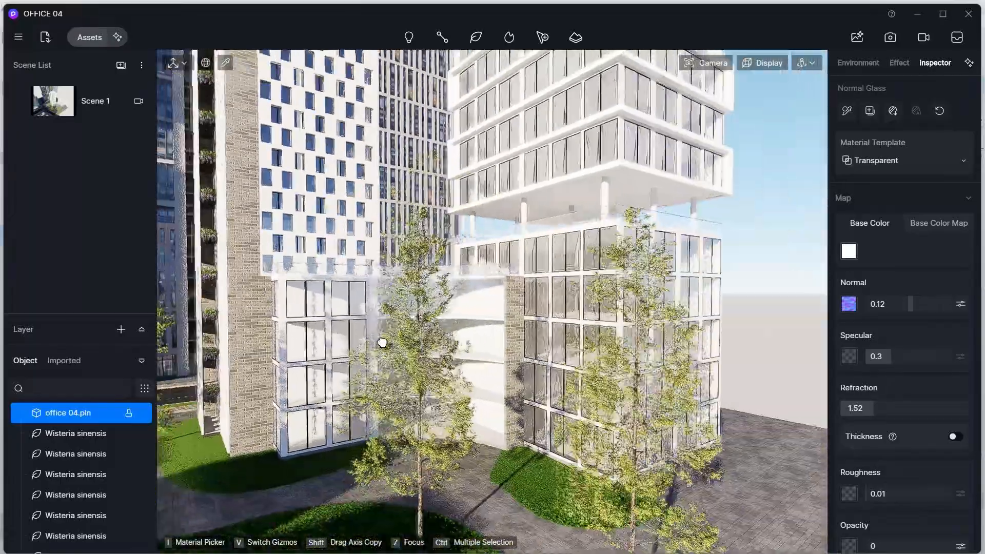
pyautogui.moveTo(382, 344); pyautogui.dragTo(377, 328, button='right')
pyautogui.scroll(4, 377, 329)
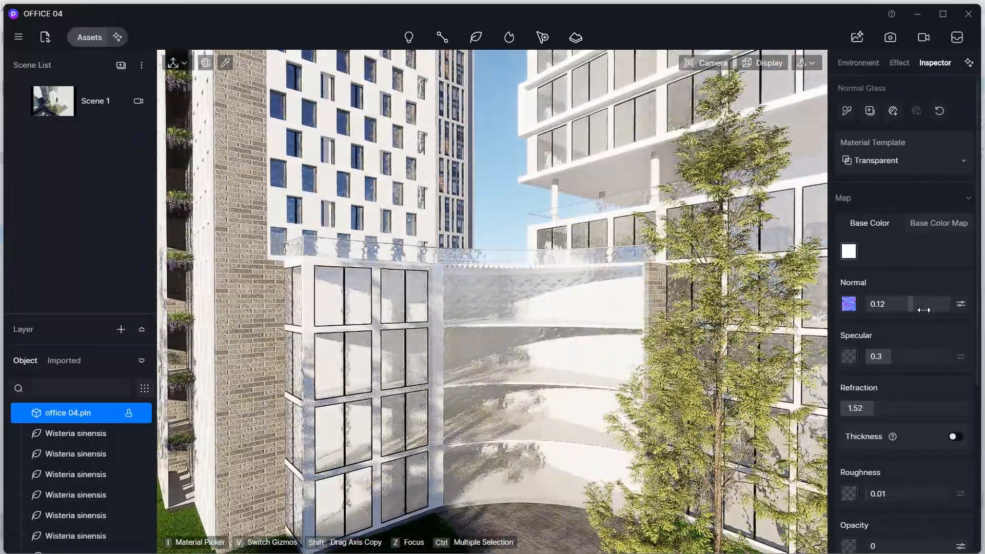
# - Lower the glass normal strength to 0.09 and enable Thickness
pyautogui.moveTo(923, 310); pyautogui.dragTo(934, 310)
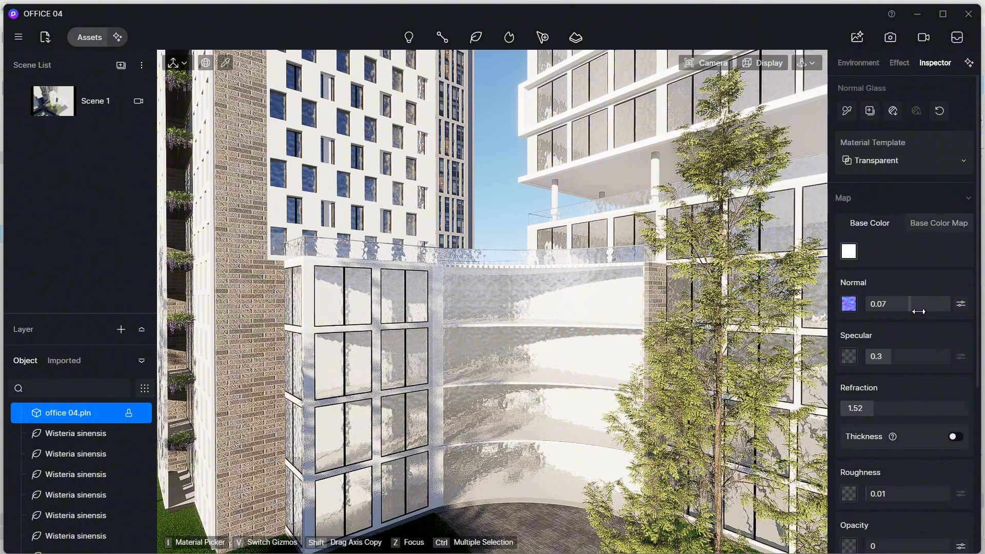
pyautogui.scroll(-2, 875, 405)
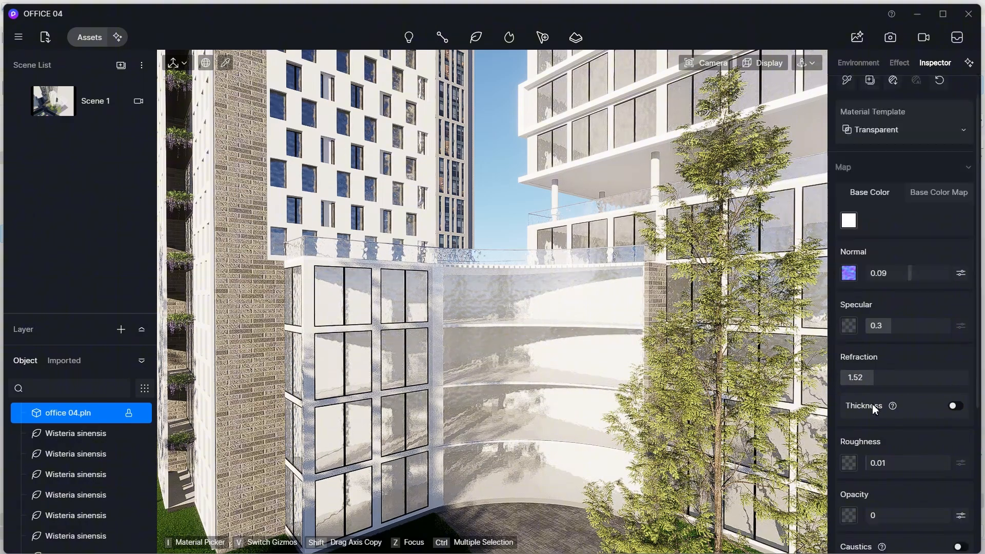
pyautogui.click(957, 314)
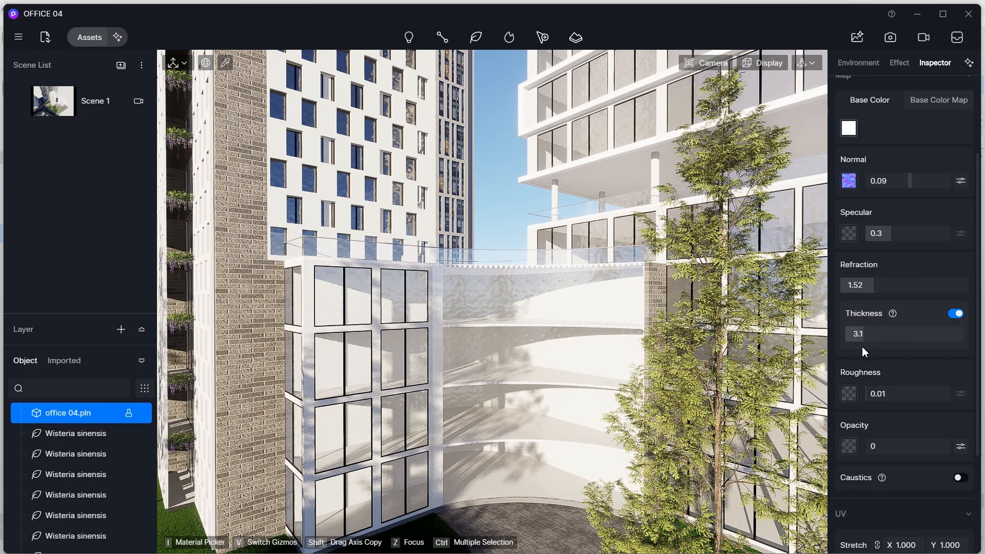
# - Set the glass opacity to 0.12 and specular to 0.55
pyautogui.scroll(-3, 885, 355)
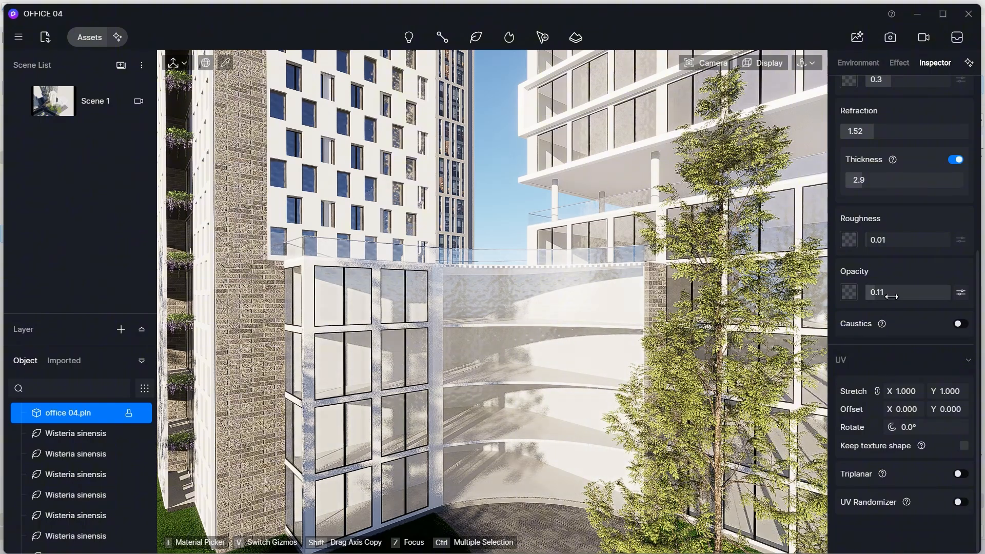
pyautogui.scroll(3, 895, 282)
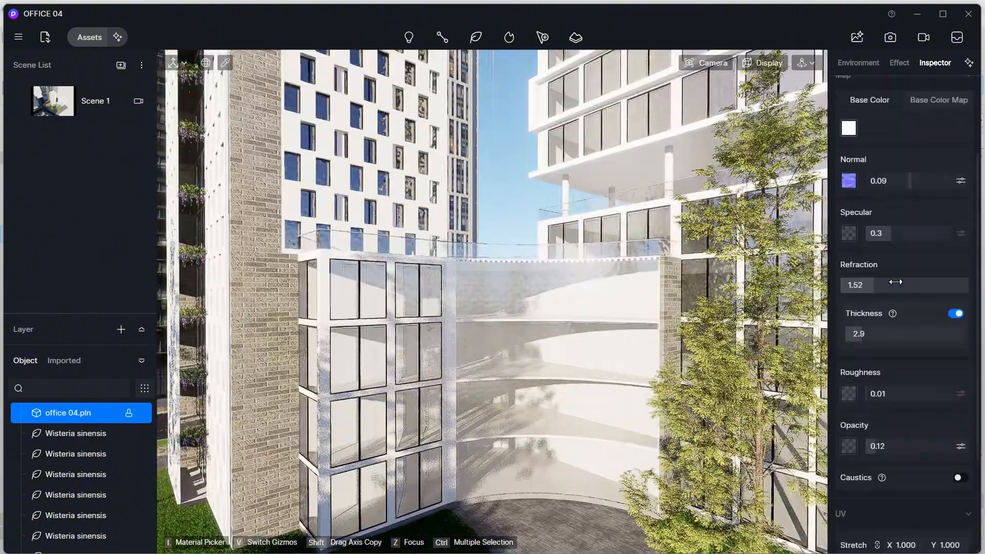
pyautogui.moveTo(899, 239); pyautogui.dragTo(915, 239)
# - Adjust the glass UV stretch to about 1.221 by 3.410
pyautogui.scroll(-3, 917, 241)
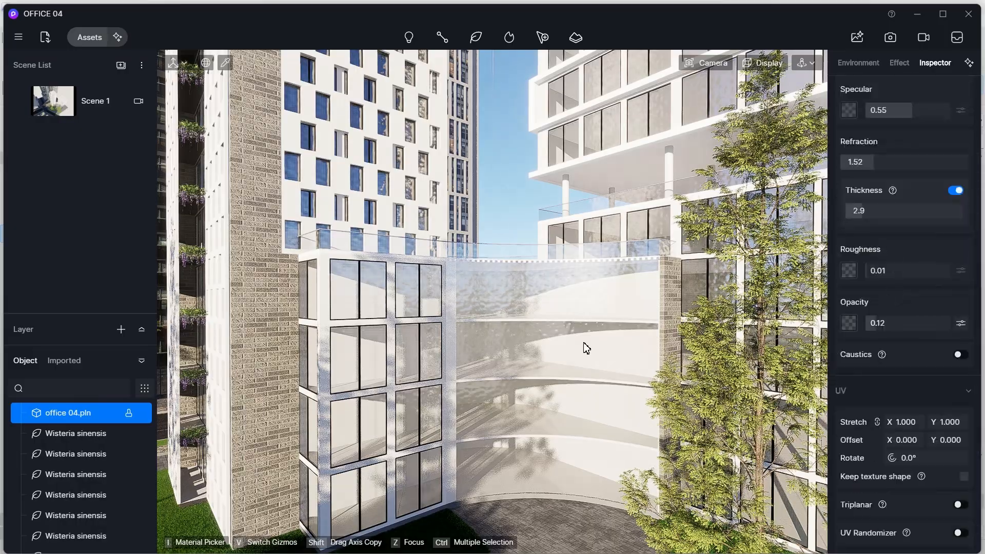
pyautogui.scroll(-6, 586, 347)
pyautogui.scroll(3, 443, 384)
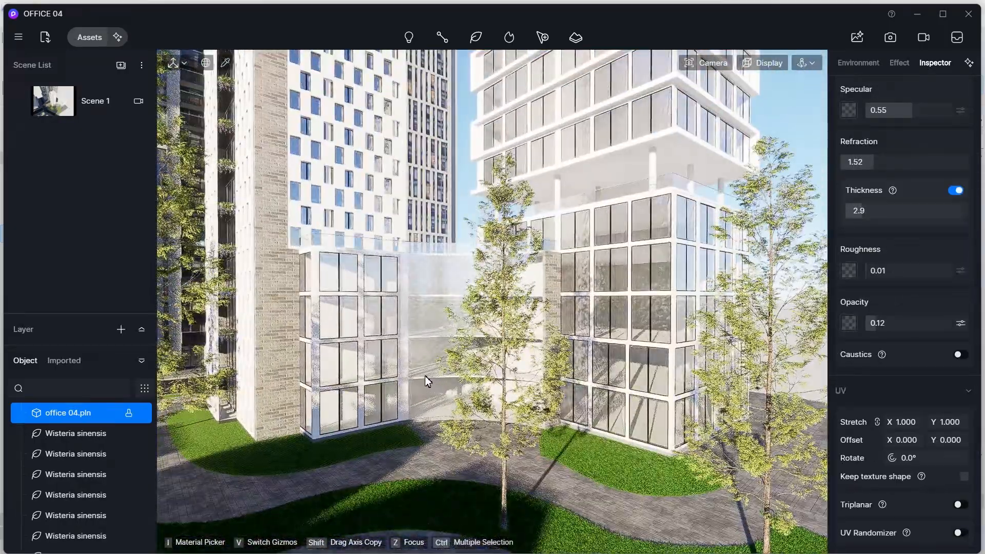
pyautogui.scroll(1, 428, 379)
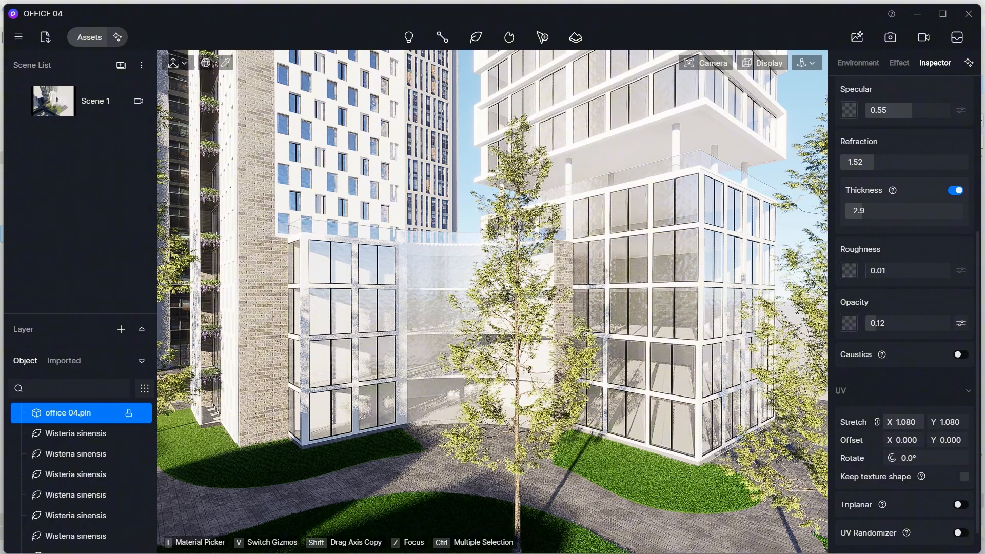
pyautogui.scroll(5, 445, 332)
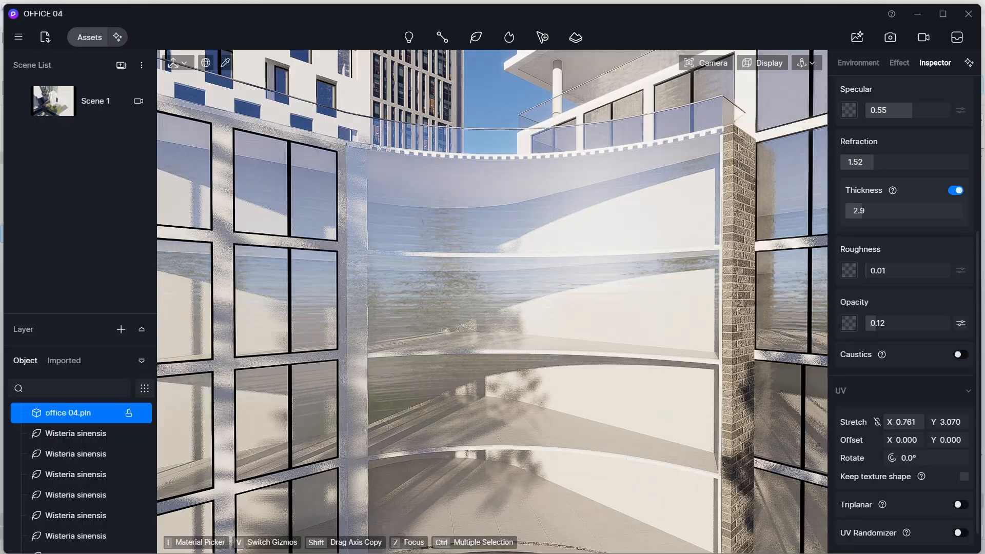
pyautogui.moveTo(946, 422); pyautogui.dragTo(954, 422)
pyautogui.scroll(-10, 620, 354)
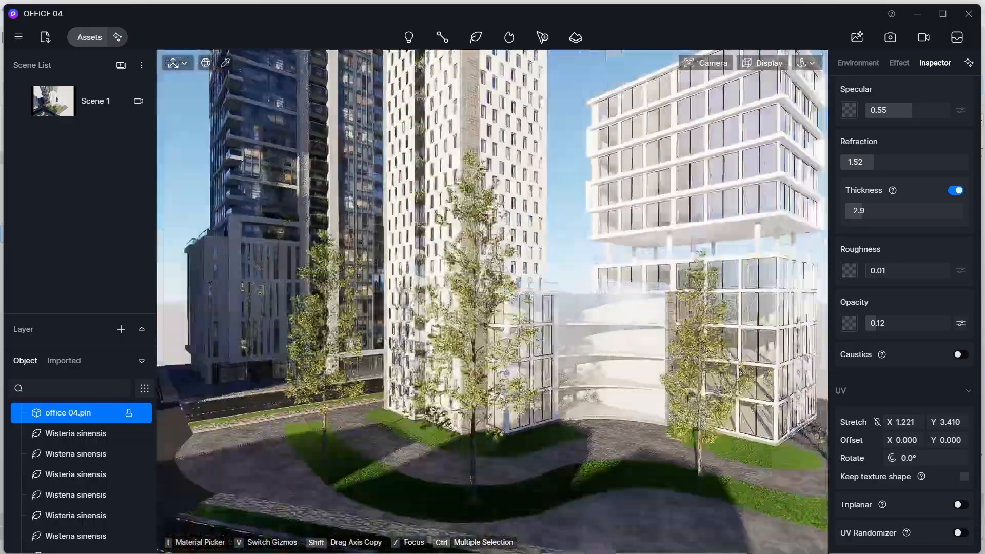
# - Set the glass base colour to a light grey
pyautogui.moveTo(620, 355); pyautogui.dragTo(577, 339, button='right')
pyautogui.scroll(3, 896, 200)
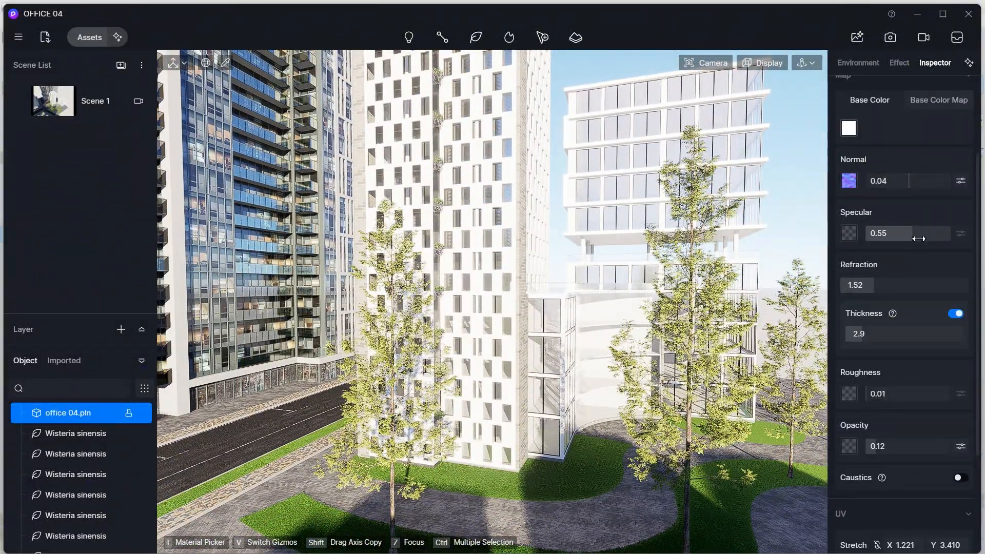
pyautogui.moveTo(737, 327); pyautogui.dragTo(497, 343, button='right')
pyautogui.click(849, 133)
pyautogui.click(850, 190)
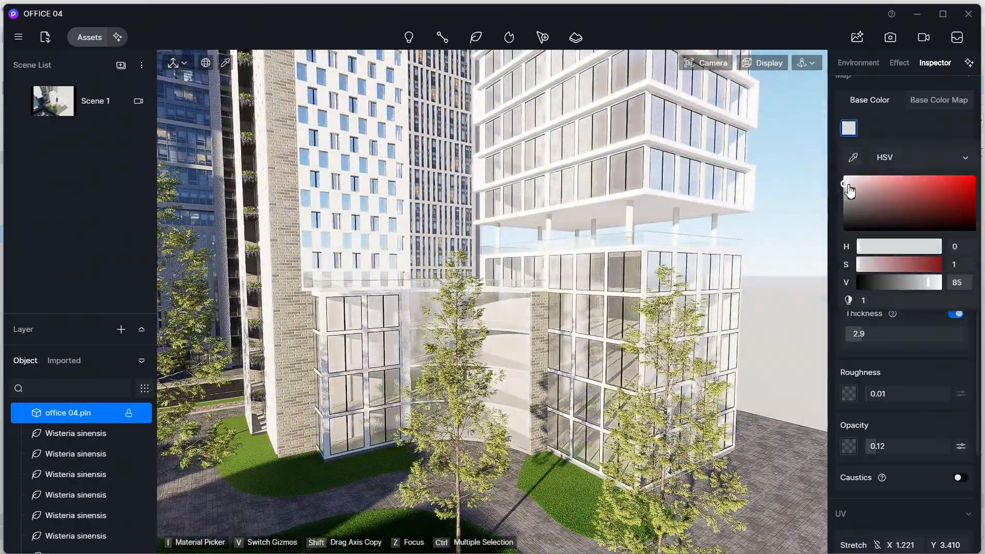
pyautogui.click(849, 129)
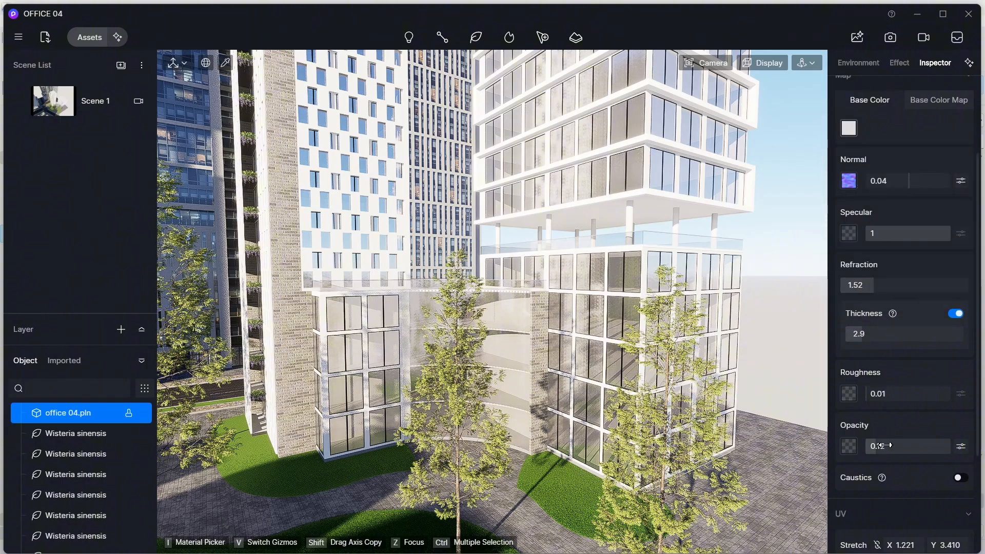
# - Raise the glass opacity to 0.52
pyautogui.moveTo(884, 446); pyautogui.dragTo(920, 444)
pyautogui.scroll(-5, 574, 312)
pyautogui.moveTo(574, 313); pyautogui.dragTo(578, 231, button='middle')
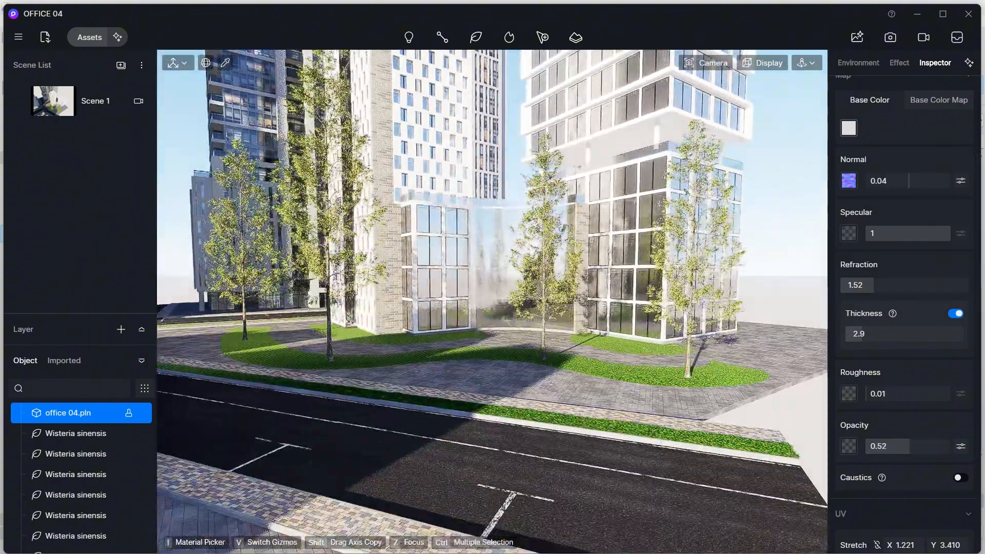
# - Set the glass opacity to 0.36 and specular to about 0.92
pyautogui.moveTo(513, 277); pyautogui.dragTo(474, 292, button='right')
pyautogui.scroll(2, 473, 291)
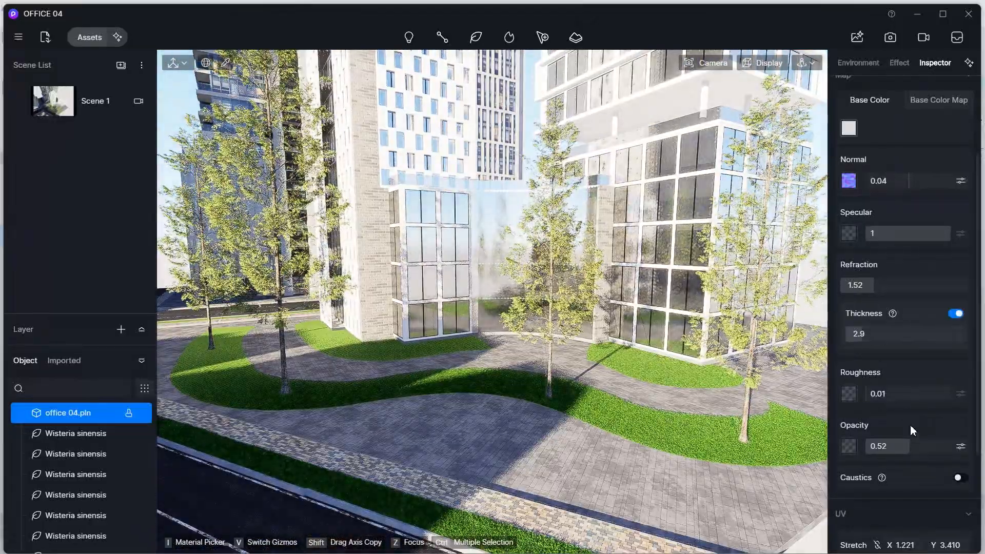
pyautogui.moveTo(909, 446); pyautogui.dragTo(901, 444)
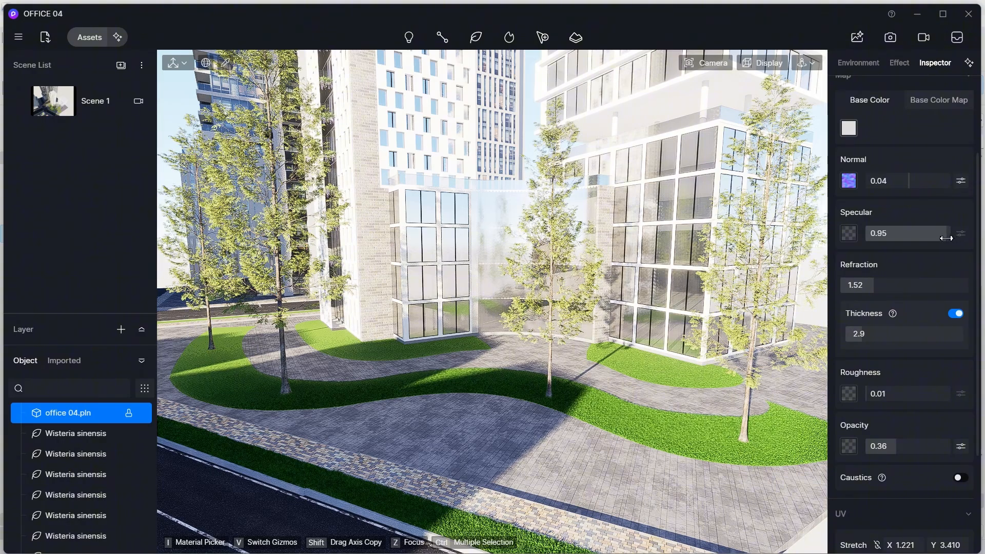
pyautogui.moveTo(519, 287); pyautogui.dragTo(586, 379, button='middle')
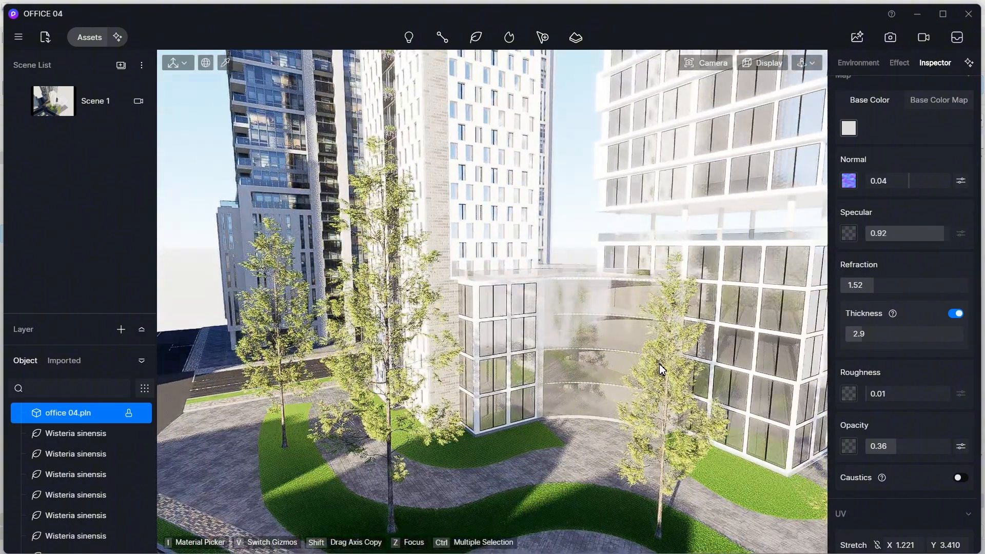
# - Review the glass wall, courtyard and shopping street from several viewpoints
pyautogui.moveTo(678, 366); pyautogui.dragTo(676, 366, button='middle')
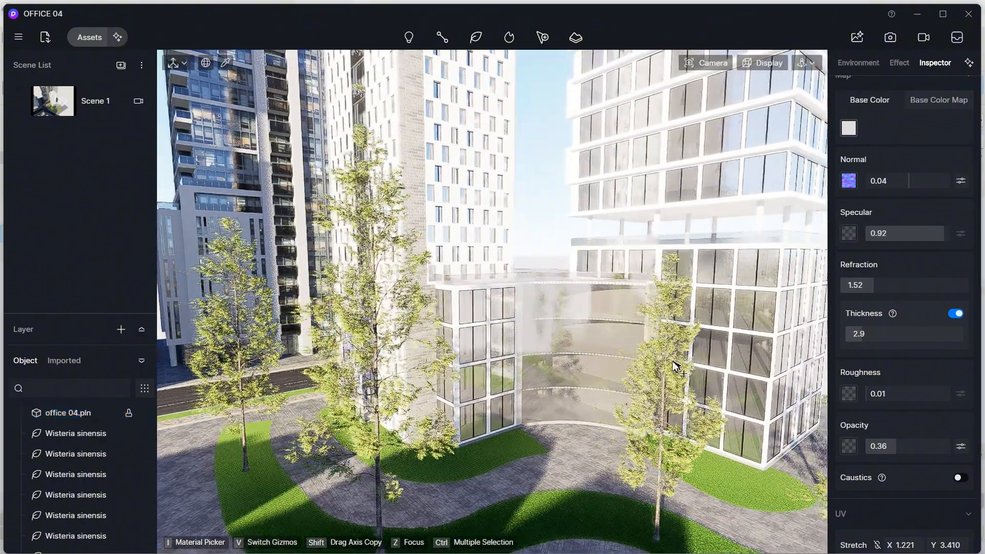
pyautogui.moveTo(592, 361); pyautogui.dragTo(602, 275, button='middle')
pyautogui.scroll(-3, 547, 349)
pyautogui.scroll(2, 603, 276)
pyautogui.scroll(3, 602, 277)
pyautogui.moveTo(347, 534); pyautogui.dragTo(380, 343, button='middle')
pyautogui.scroll(-5, 380, 343)
pyautogui.moveTo(359, 410); pyautogui.dragTo(445, 375, button='middle')
pyautogui.scroll(2, 382, 310)
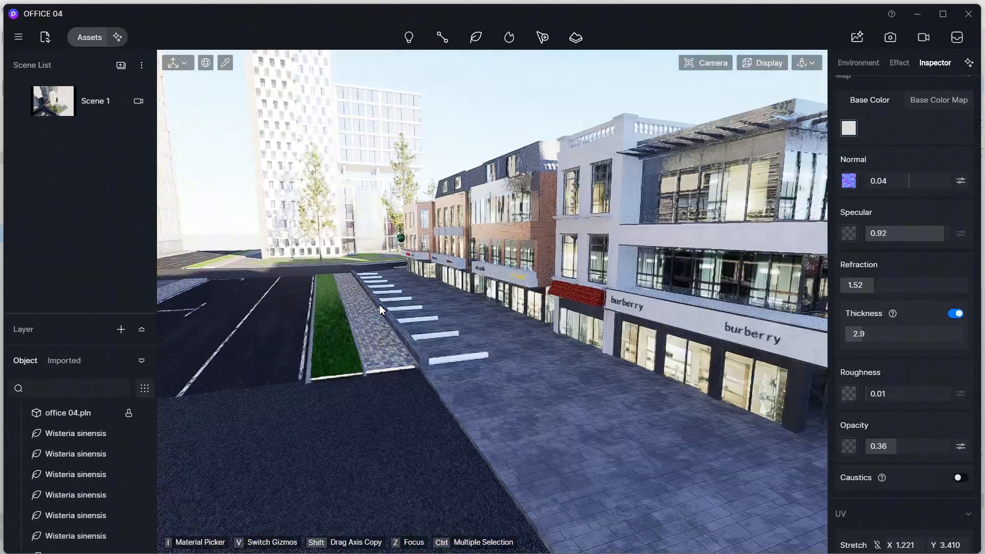
# - Open the model library's small-sized vehicle category
pyautogui.click(92, 41)
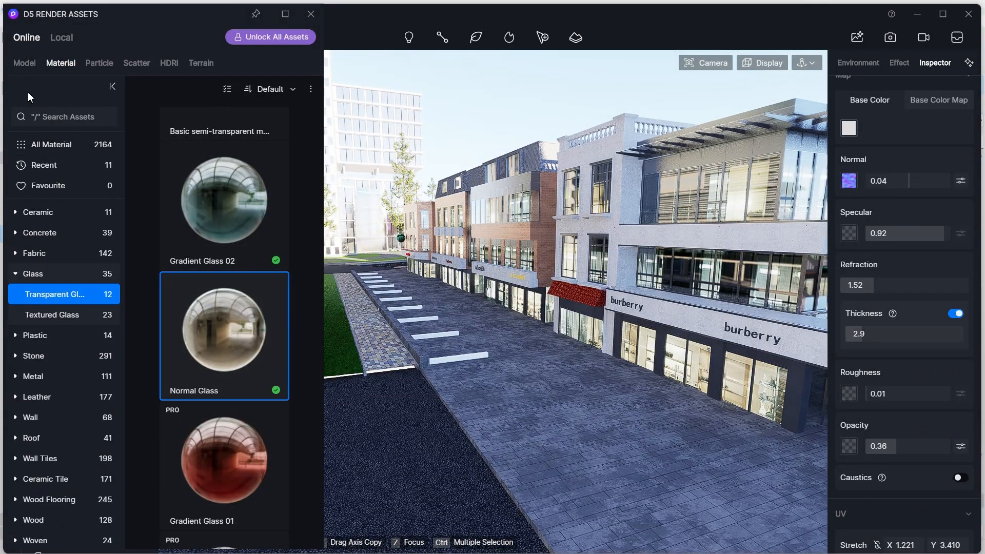
pyautogui.click(24, 62)
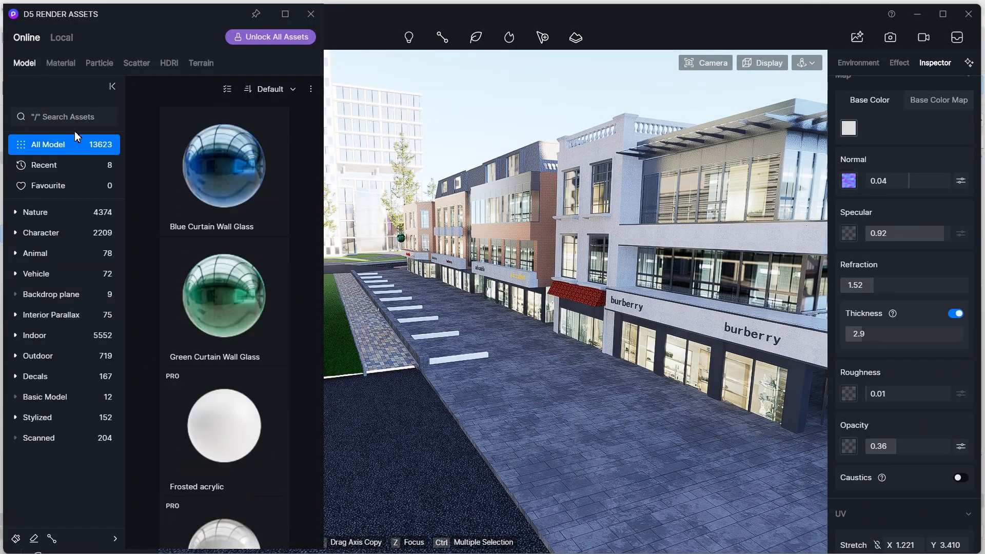
pyautogui.click(69, 273)
pyautogui.click(56, 294)
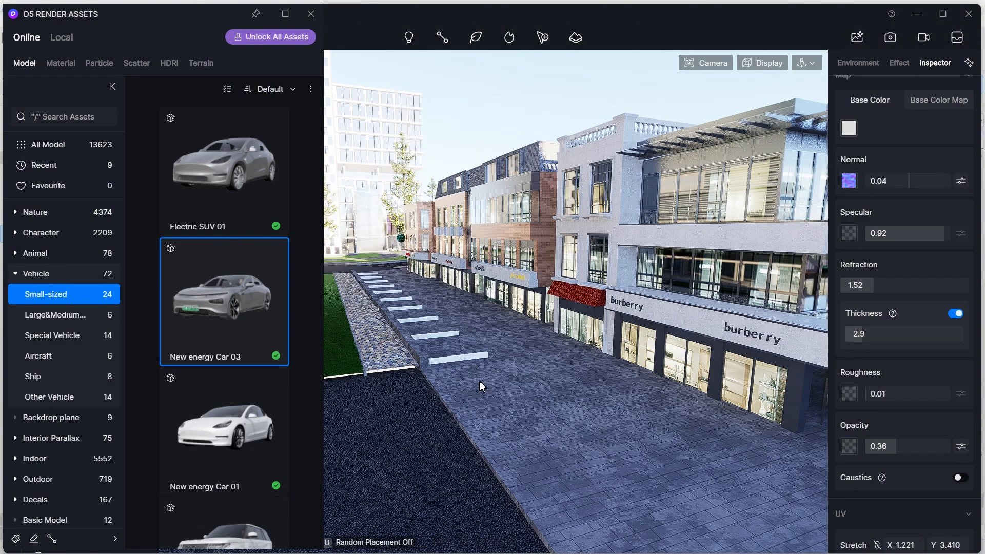
# - Place New energy Car 03 on the shopping street and switch off its Dynamic option
pyautogui.click(528, 403)
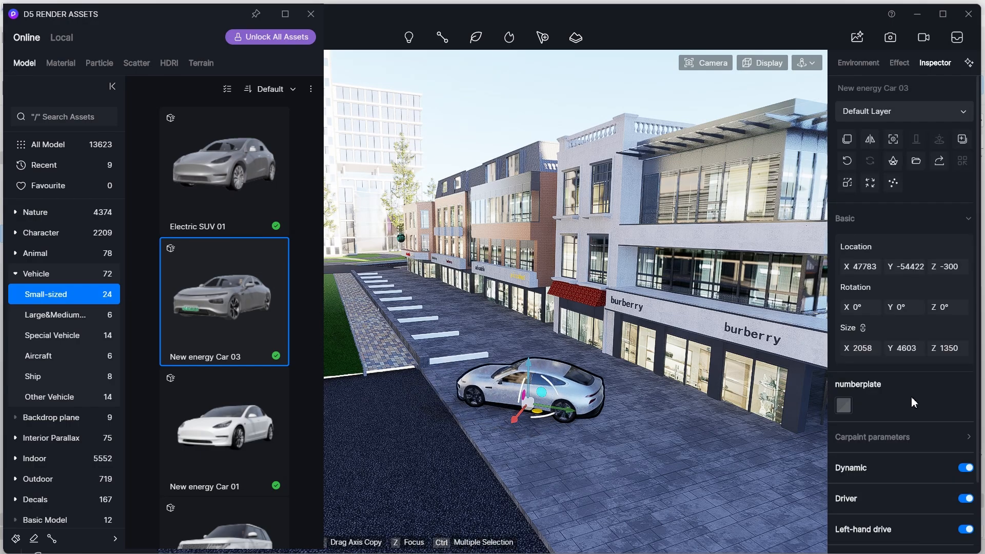
pyautogui.scroll(-2, 911, 398)
pyautogui.click(967, 445)
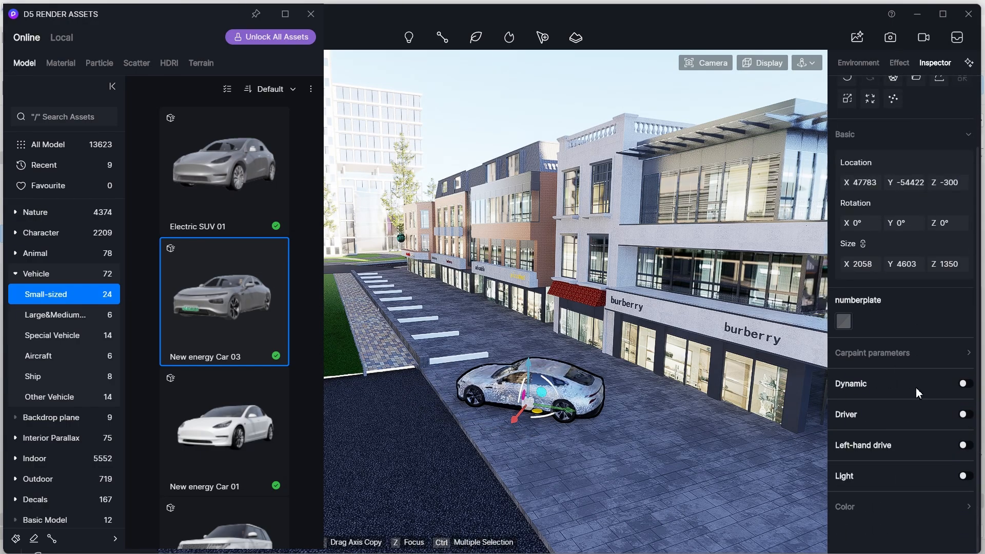
pyautogui.click(874, 354)
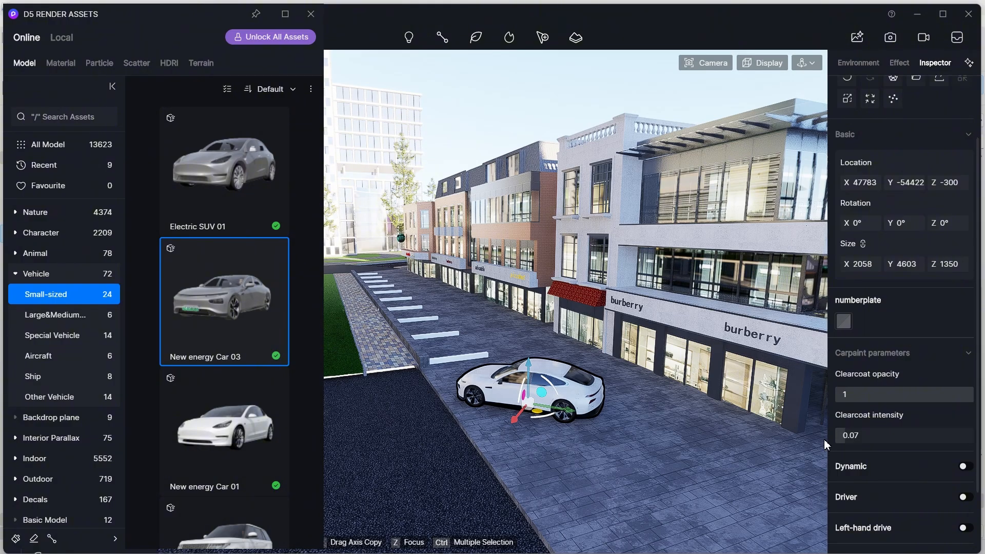
pyautogui.scroll(4, 436, 384)
pyautogui.moveTo(436, 384); pyautogui.dragTo(466, 377, button='right')
pyautogui.press('Escape')
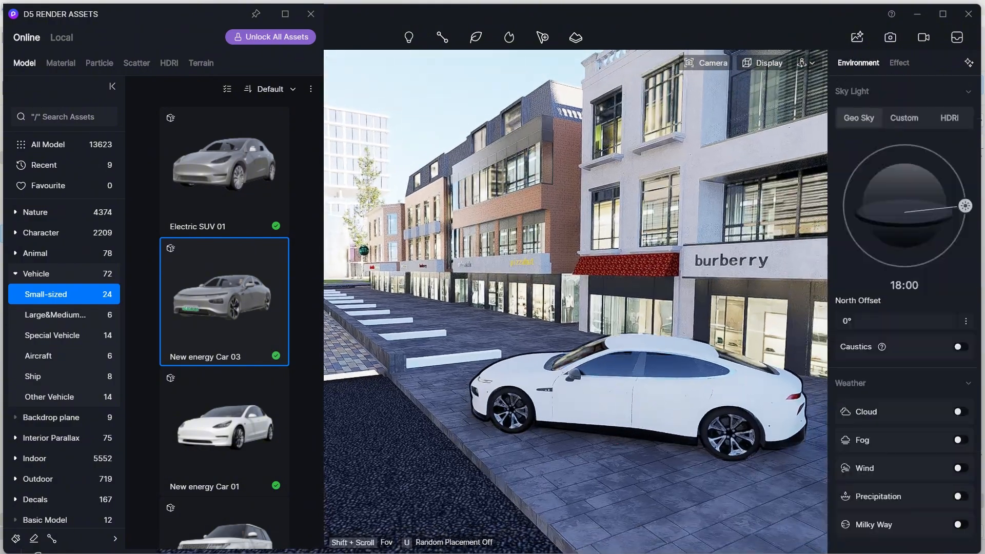
# - Place SUV 03 on the asphalt road beside the street
pyautogui.scroll(-3, 540, 387)
pyautogui.scroll(-2, 226, 422)
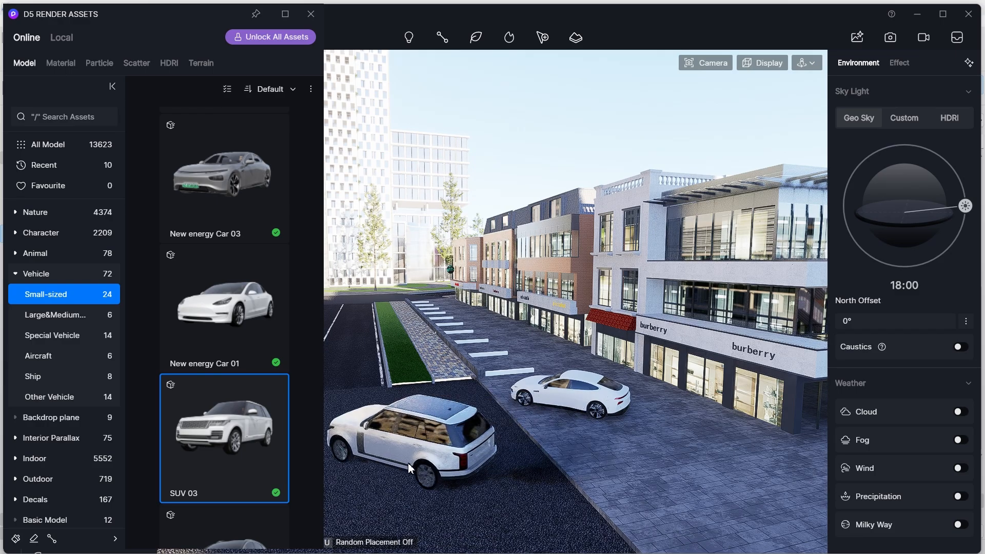
pyautogui.click(433, 457)
pyautogui.moveTo(352, 457); pyautogui.dragTo(373, 455, button='right')
pyautogui.scroll(5, 372, 455)
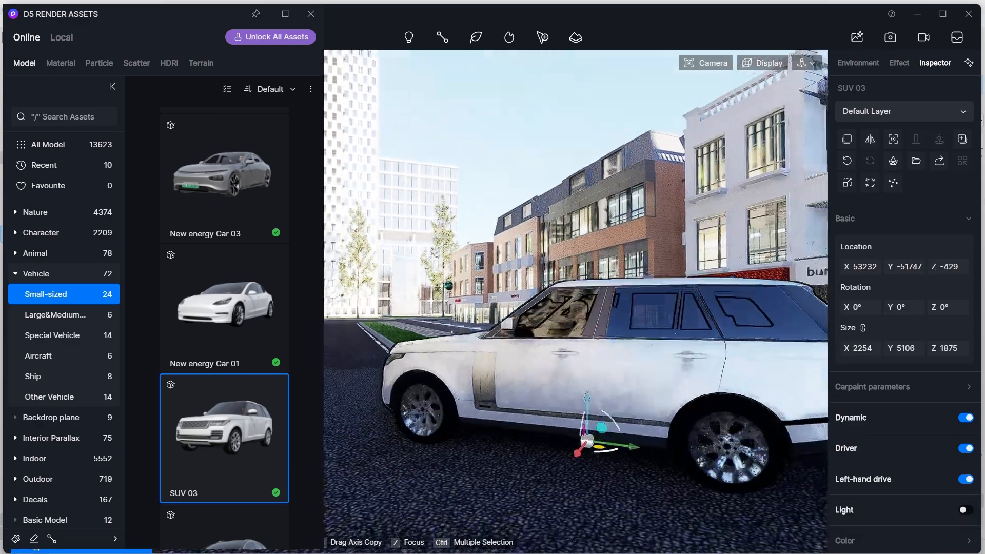
# - Switch off the SUV's Dynamic option and set its clearcoat intensity to 0
pyautogui.click(965, 481)
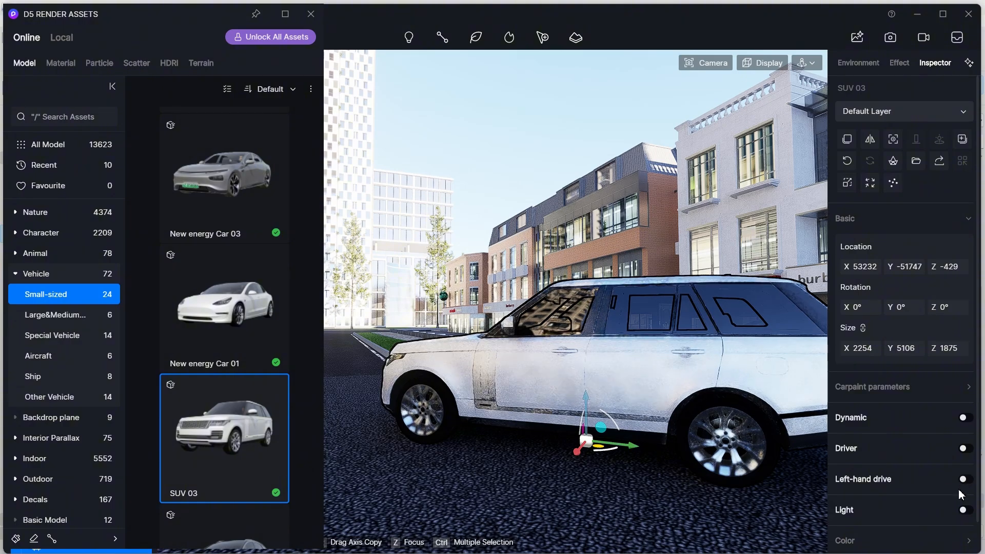
pyautogui.click(889, 386)
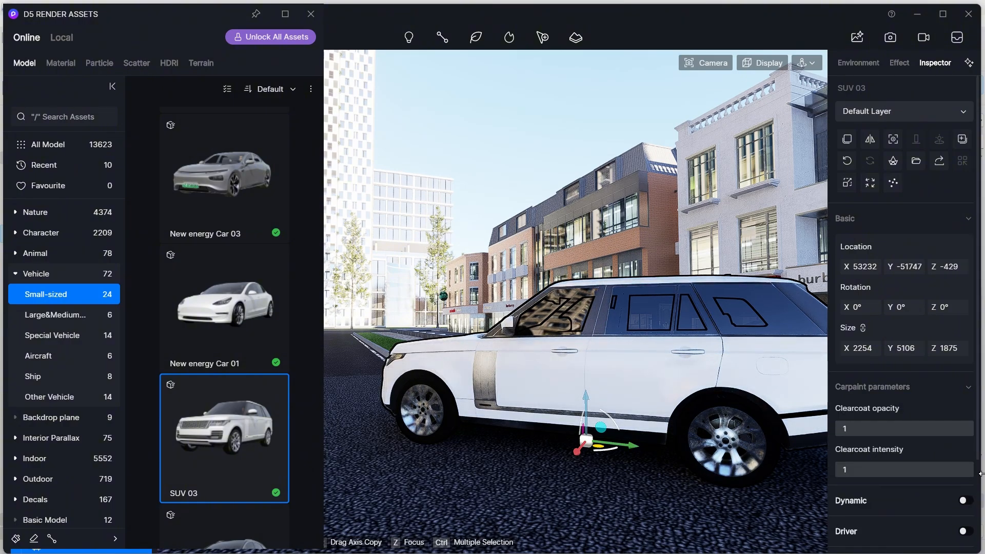
pyautogui.moveTo(728, 454); pyautogui.dragTo(712, 445, button='right')
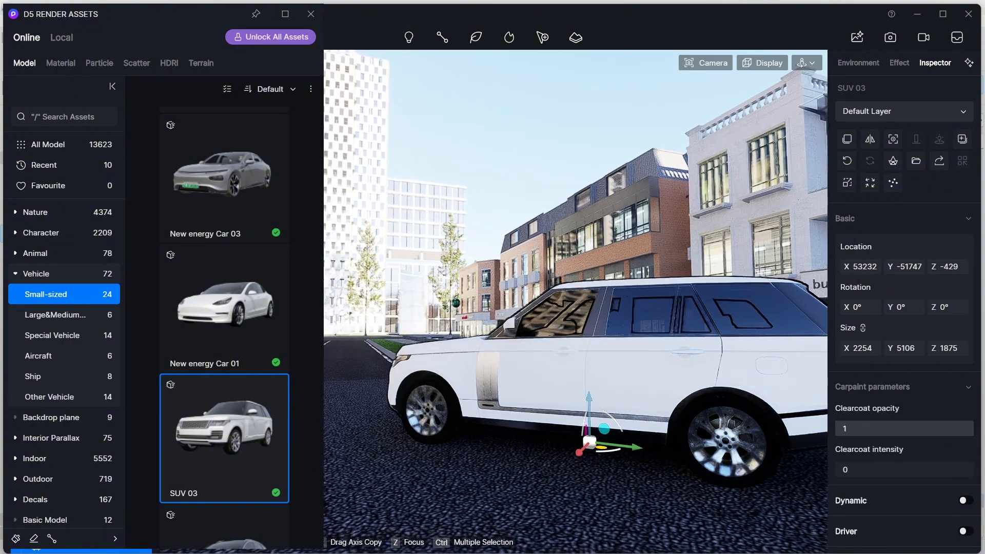
pyautogui.press('Escape')
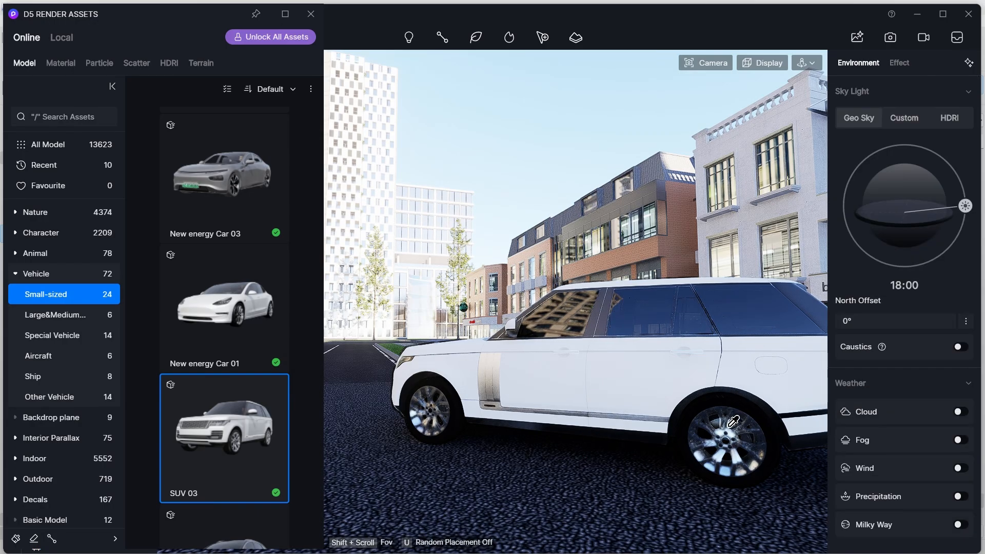
# - Paint SUV 03 black
pyautogui.click(729, 422)
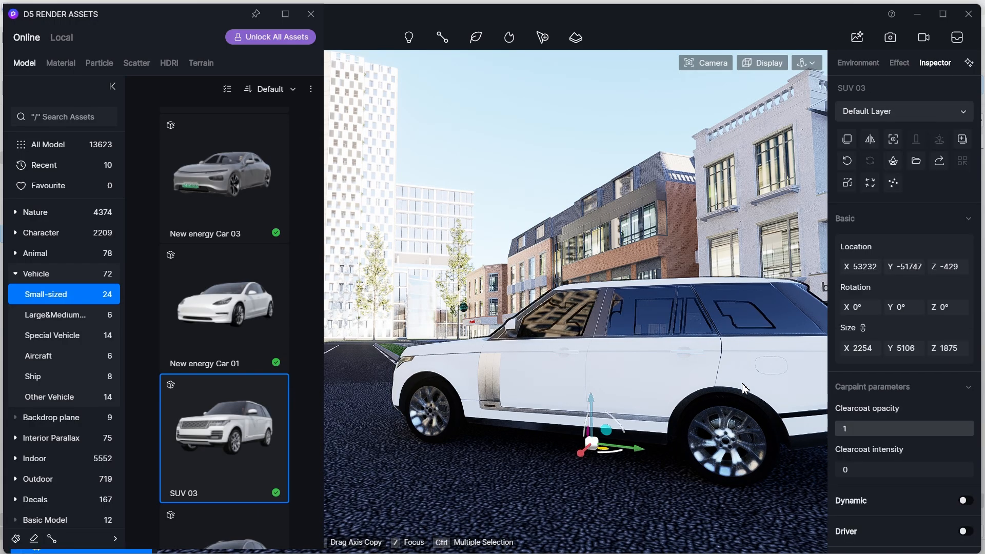
pyautogui.scroll(-2, 916, 450)
pyautogui.click(943, 508)
pyautogui.scroll(-2, 928, 475)
pyautogui.click(930, 475)
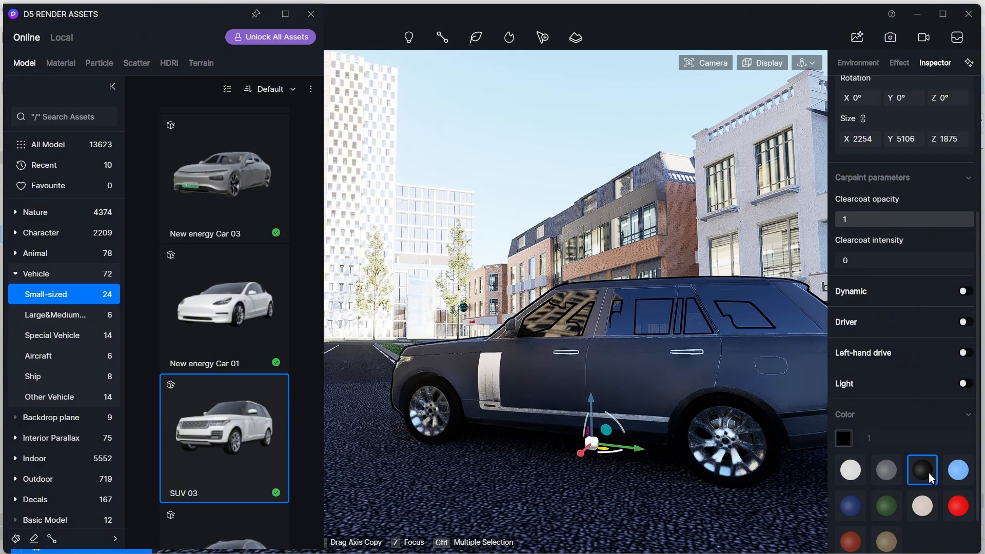
# - Start the Path Tool with New energy Car 03 and SUV 03 chosen as the path's vehicle models
pyautogui.moveTo(719, 318); pyautogui.dragTo(580, 313, button='right')
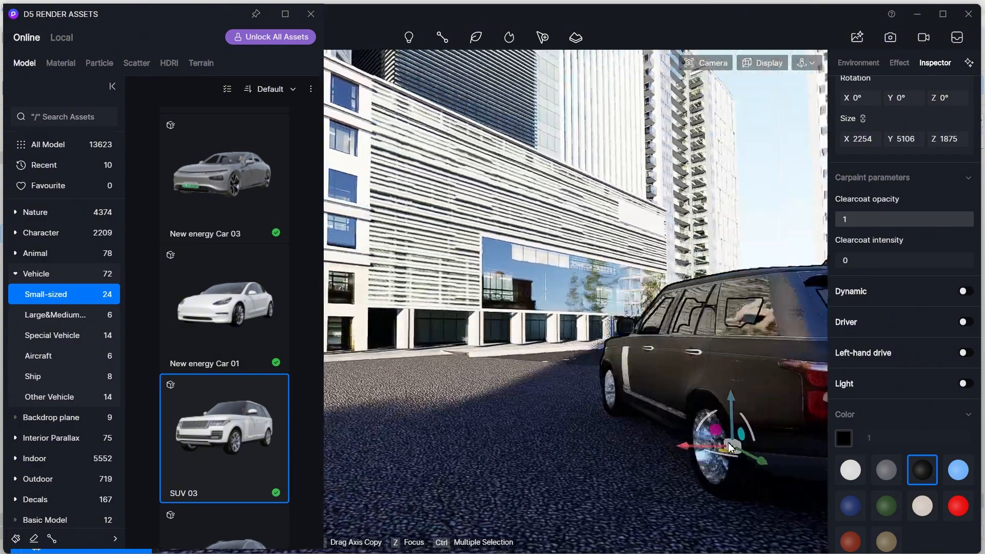
pyautogui.moveTo(876, 263); pyautogui.dragTo(859, 272)
pyautogui.press('Escape')
pyautogui.moveTo(710, 384); pyautogui.dragTo(857, 382, button='right')
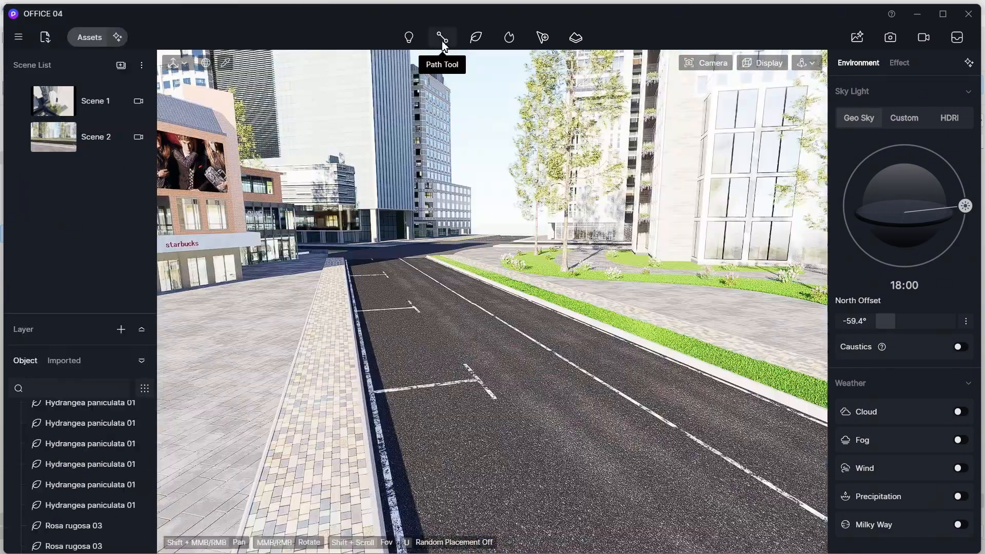
pyautogui.click(458, 78)
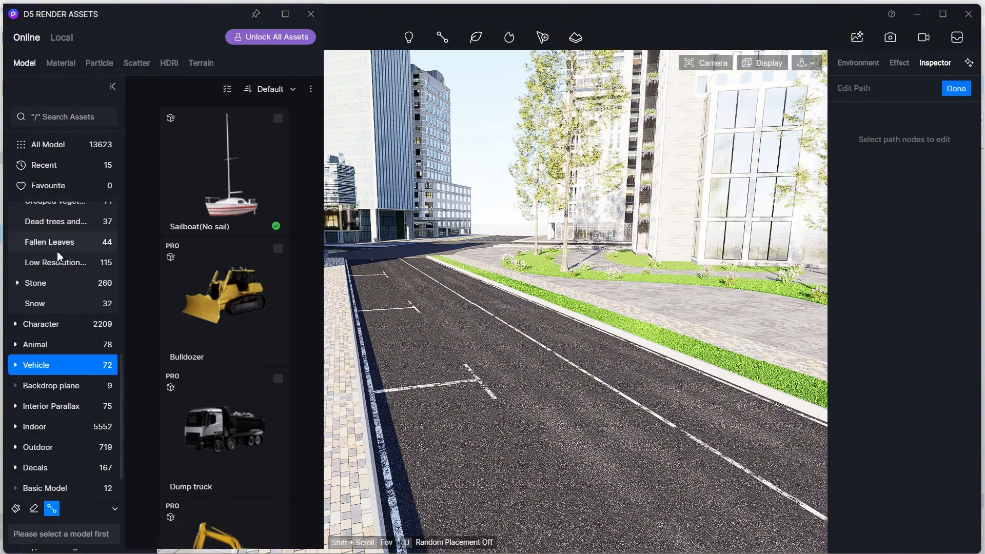
pyautogui.click(20, 366)
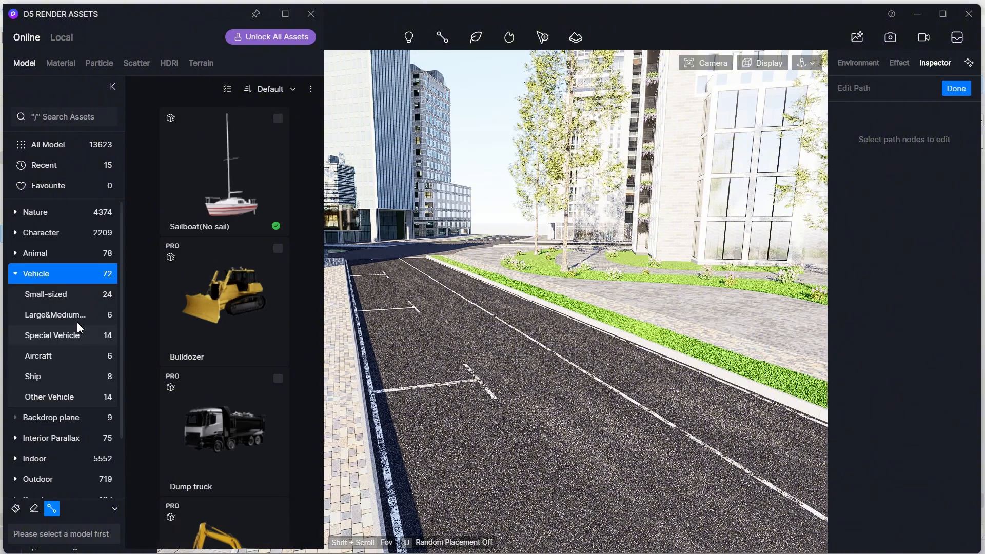
pyautogui.click(80, 296)
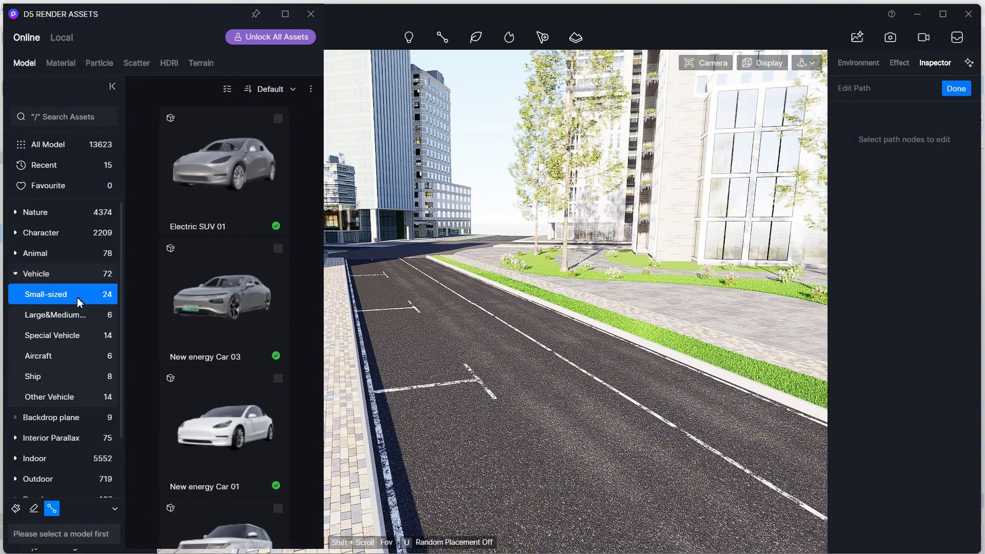
pyautogui.scroll(-4, 224, 326)
pyautogui.click(227, 329)
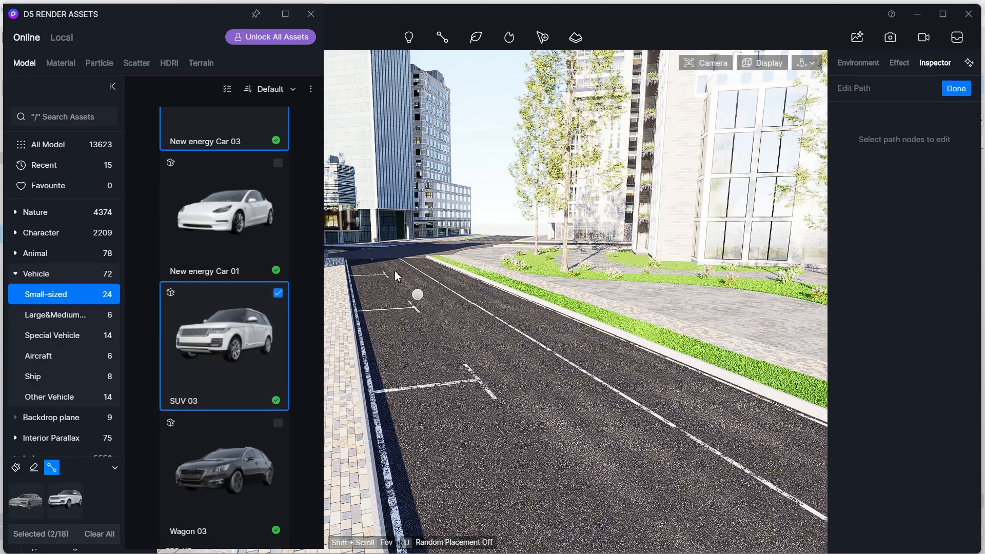
# - Draw a vehicle path with several nodes along the road lane and finish it
pyautogui.scroll(3, 375, 265)
pyautogui.moveTo(375, 264); pyautogui.dragTo(425, 358, button='right')
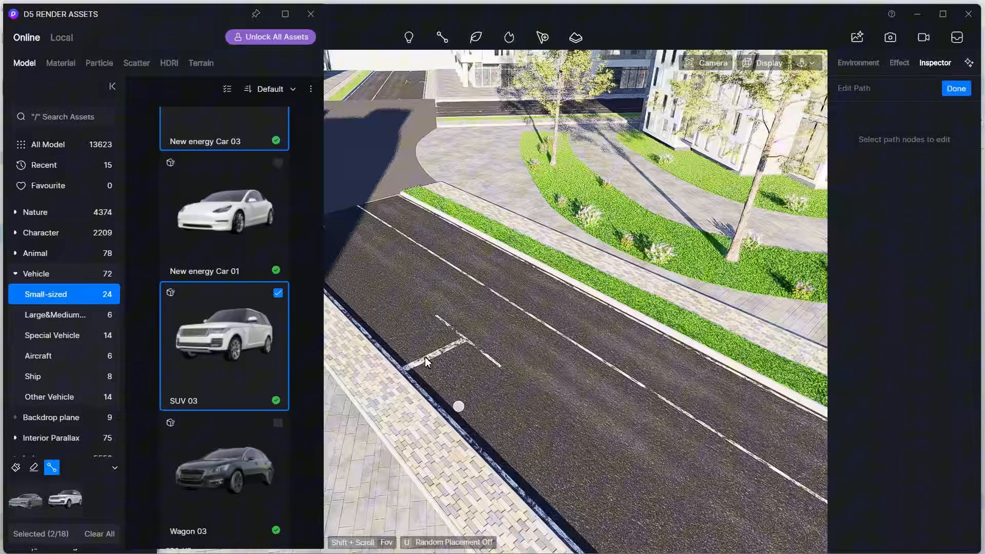
pyautogui.click(335, 230)
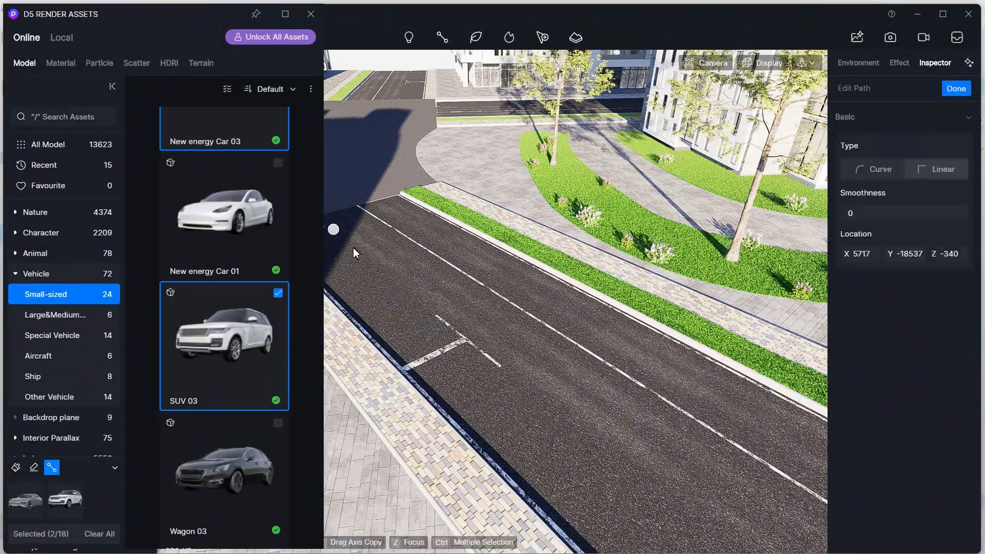
pyautogui.click(604, 443)
pyautogui.scroll(-3, 604, 442)
pyautogui.moveTo(604, 442); pyautogui.dragTo(468, 367, button='middle')
pyautogui.scroll(-4, 658, 506)
pyautogui.moveTo(659, 505); pyautogui.dragTo(510, 416, button='middle')
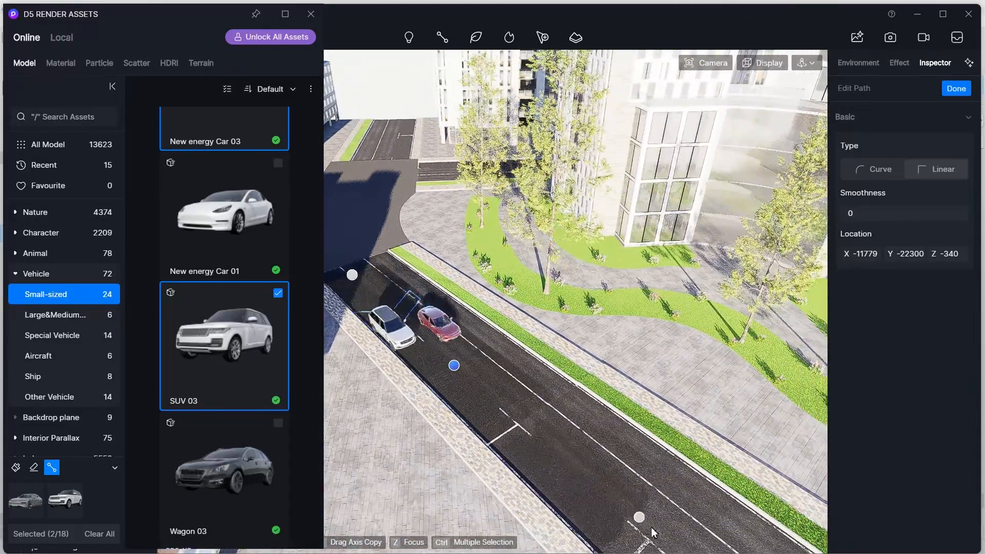
pyautogui.scroll(-3, 642, 522)
pyautogui.moveTo(643, 522); pyautogui.dragTo(620, 497, button='middle')
pyautogui.moveTo(679, 542); pyautogui.dragTo(626, 510, button='middle')
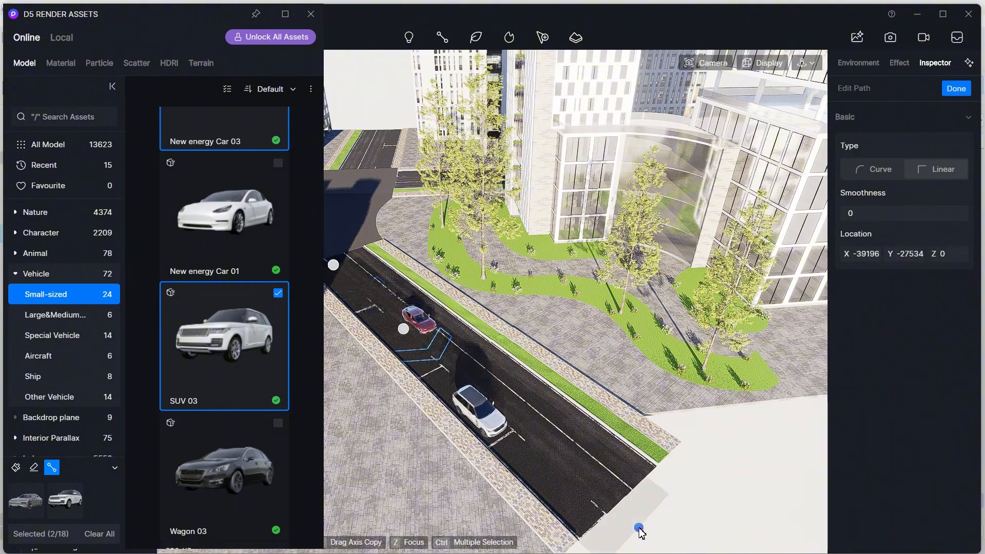
pyautogui.click(638, 529)
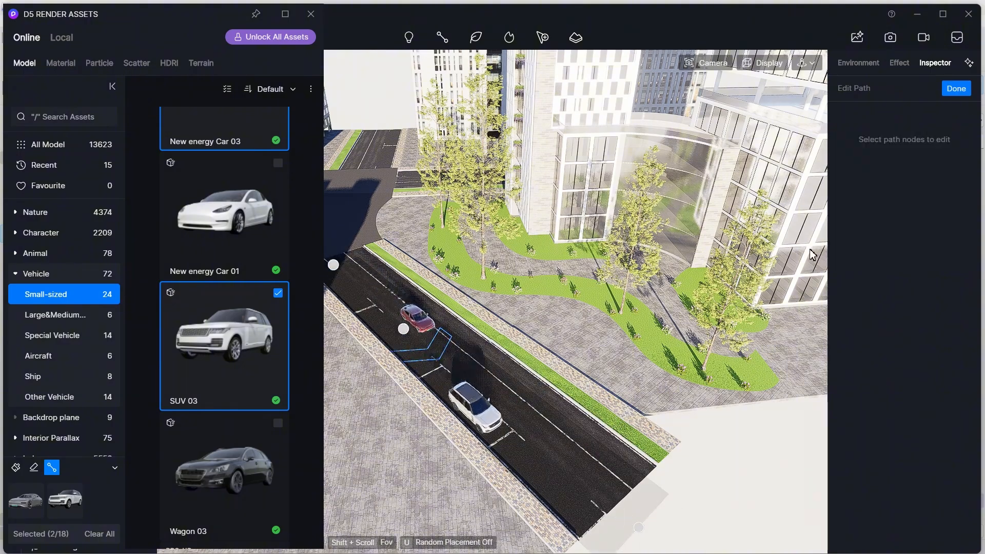
pyautogui.click(957, 90)
# - Set the vehicle path to a single lane of 1
pyautogui.scroll(5, 508, 341)
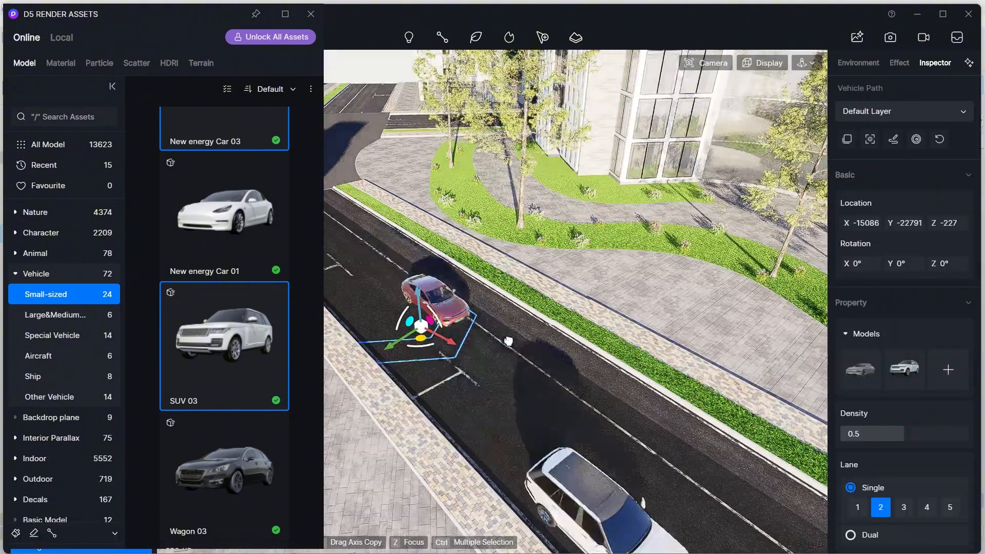
pyautogui.moveTo(509, 341); pyautogui.dragTo(497, 361, button='middle')
pyautogui.moveTo(498, 361); pyautogui.dragTo(477, 334, button='right')
pyautogui.click(858, 508)
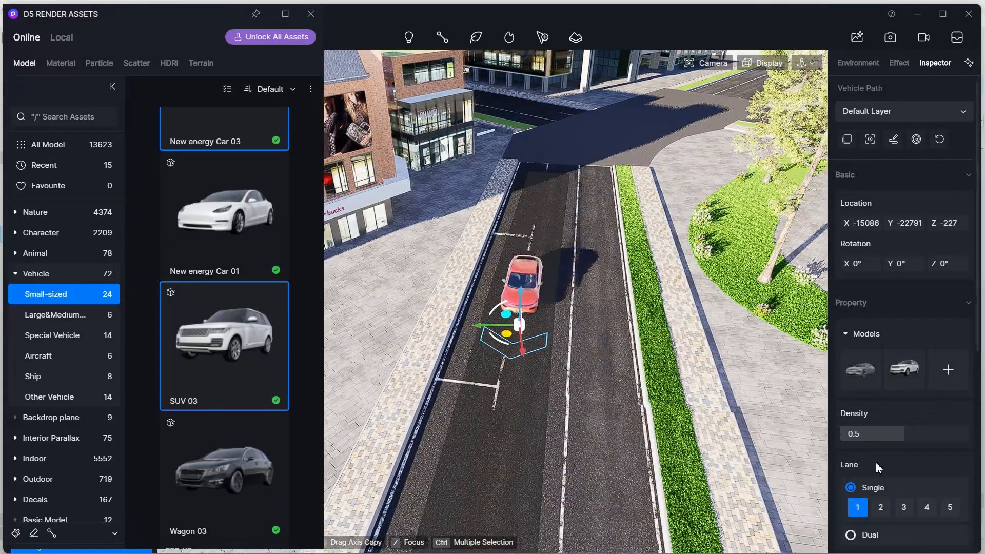
# - Set the vehicle path's density to 0.77 and lane width to 3.2
pyautogui.scroll(-2, 879, 468)
pyautogui.moveTo(904, 341); pyautogui.dragTo(938, 356)
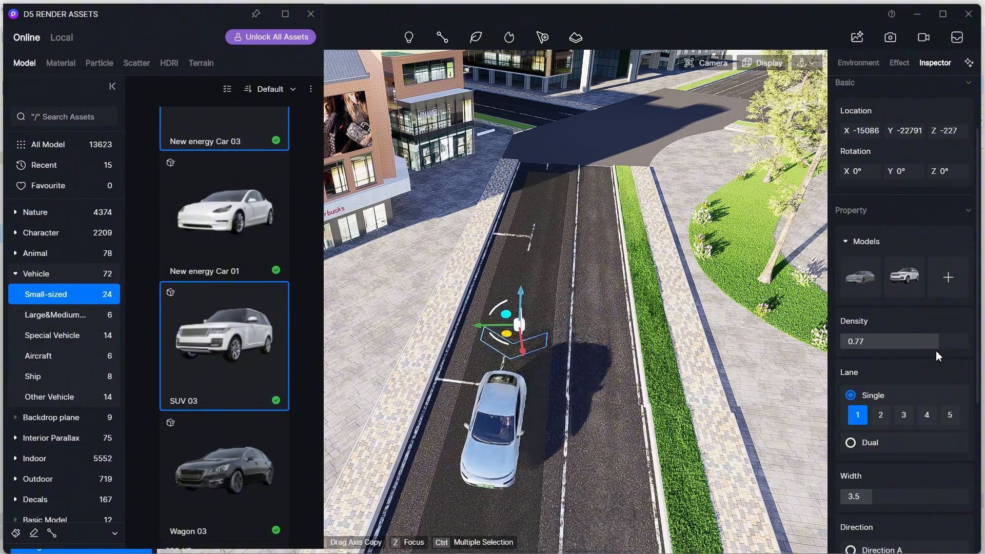
pyautogui.scroll(-2, 923, 368)
pyautogui.moveTo(874, 435); pyautogui.dragTo(859, 436)
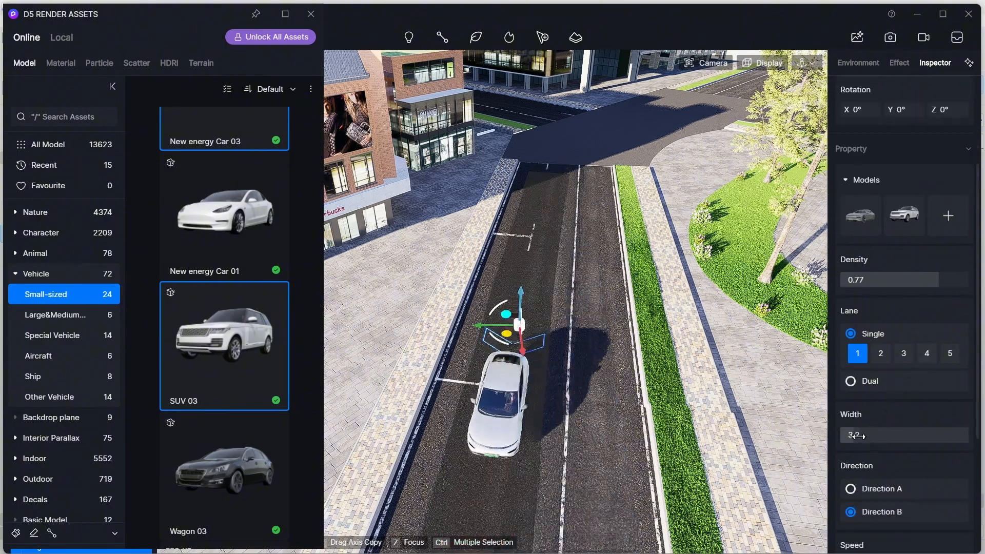
# - Enable Drop on the vehicle path and toggle Random Color off and back on
pyautogui.scroll(-3, 868, 425)
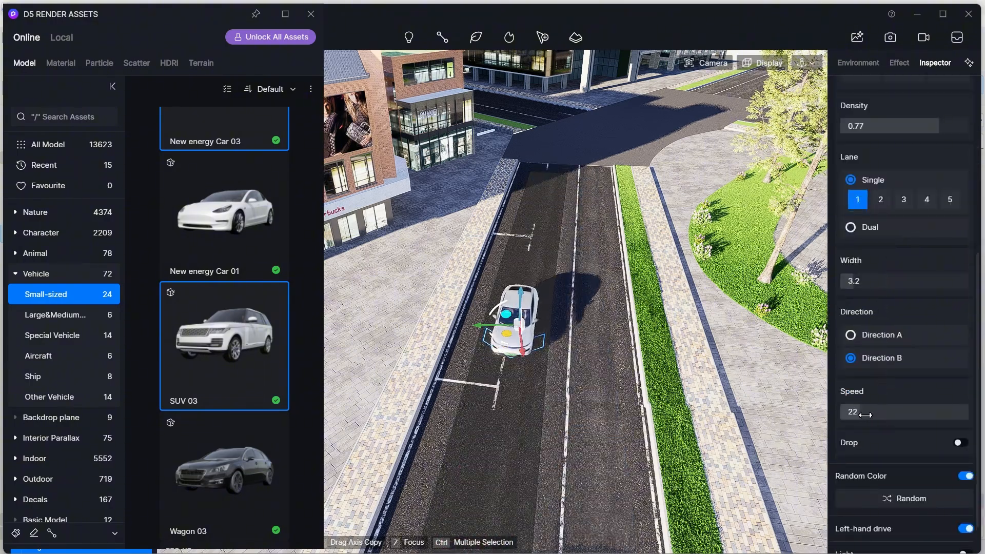
pyautogui.scroll(-1, 867, 416)
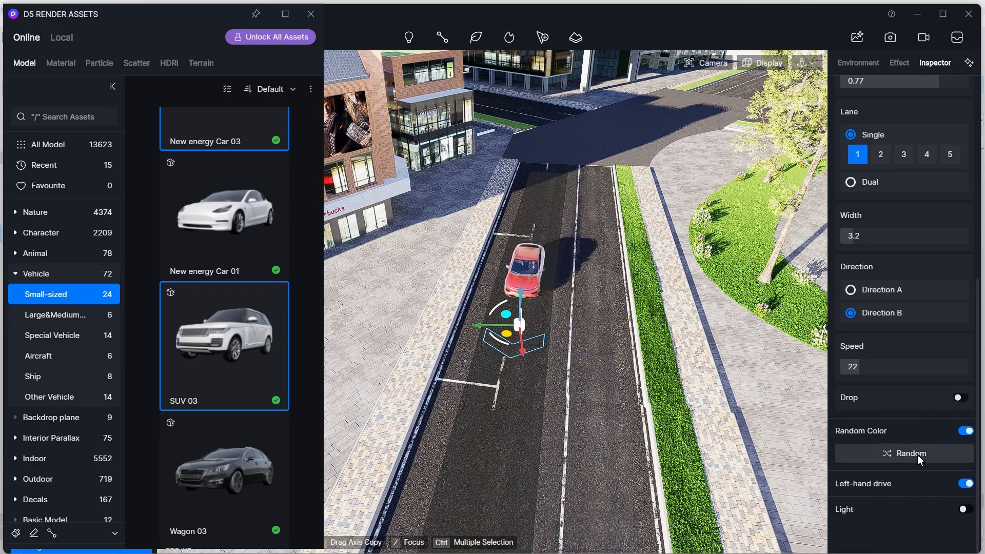
pyautogui.click(963, 432)
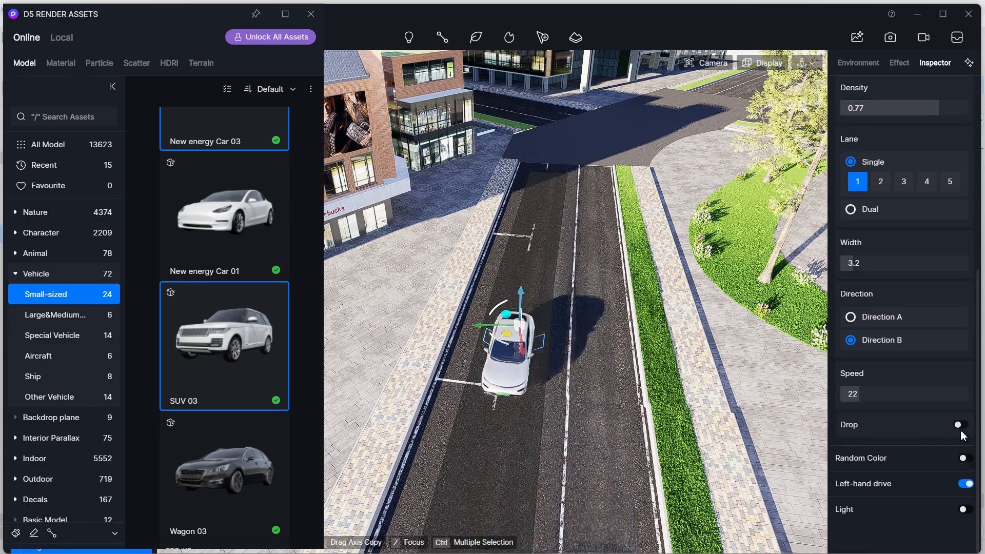
pyautogui.click(964, 427)
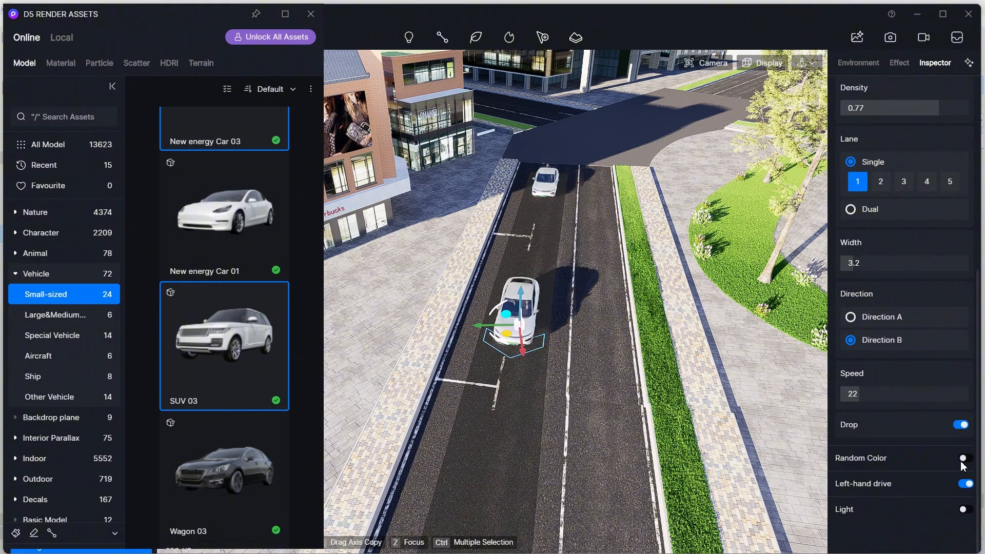
pyautogui.click(963, 459)
pyautogui.click(963, 448)
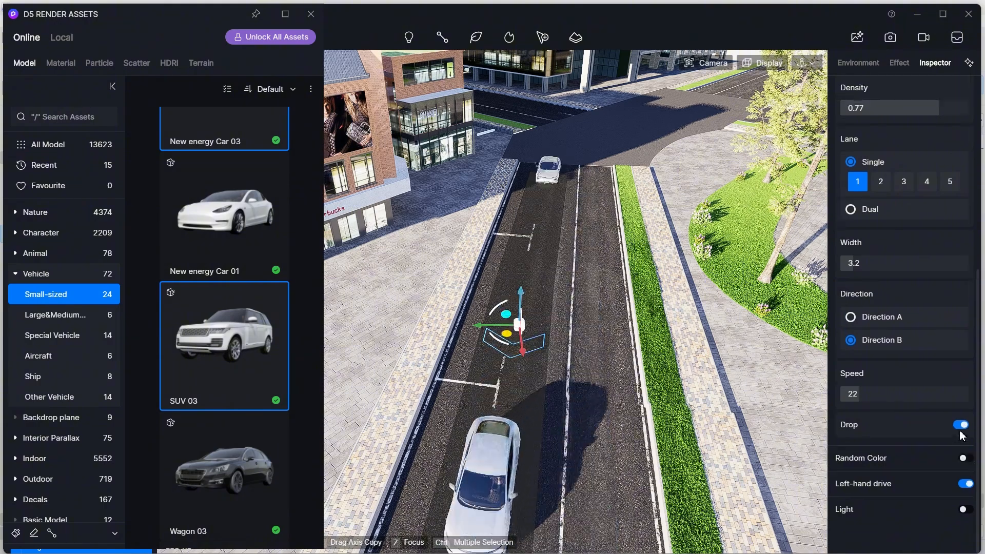
pyautogui.click(966, 449)
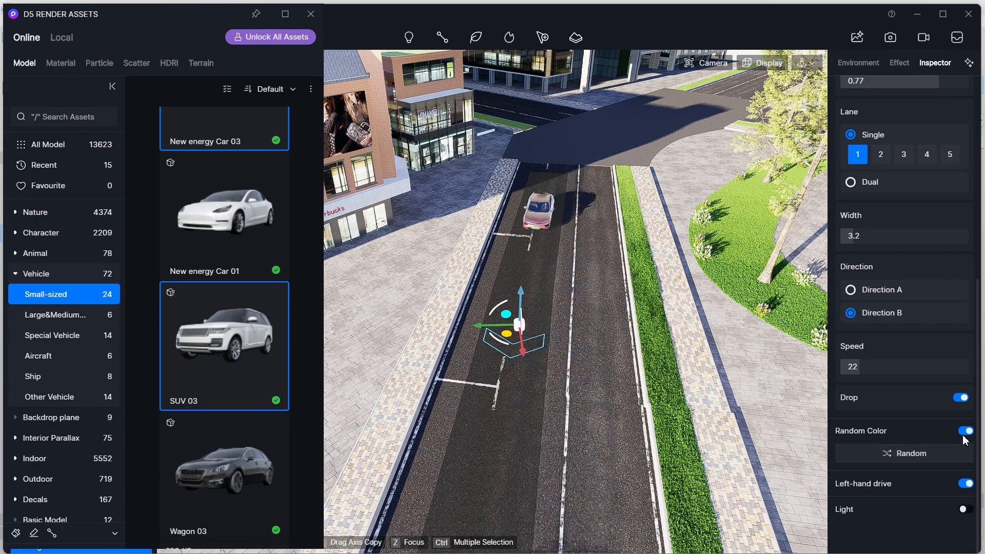
pyautogui.click(963, 435)
pyautogui.click(967, 457)
pyautogui.click(964, 433)
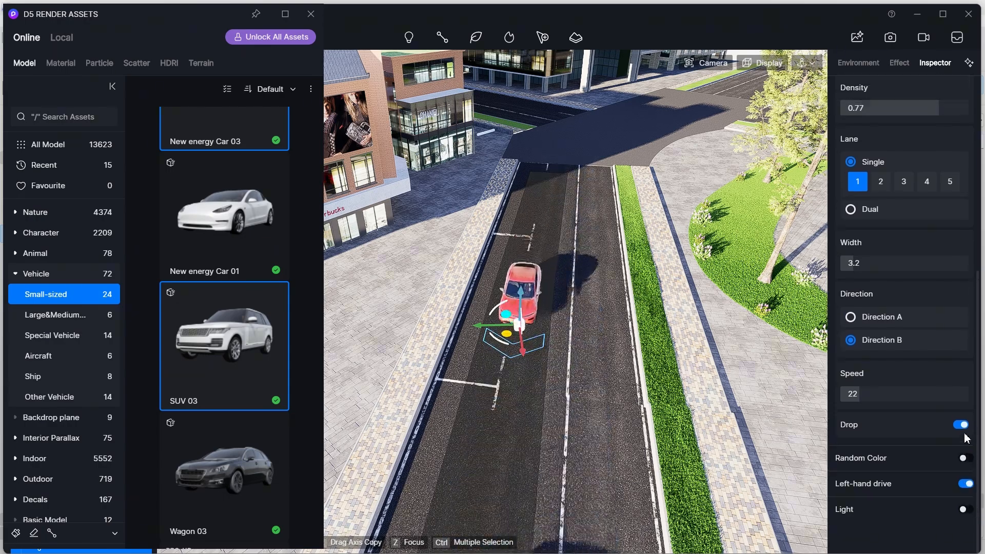
pyautogui.click(969, 457)
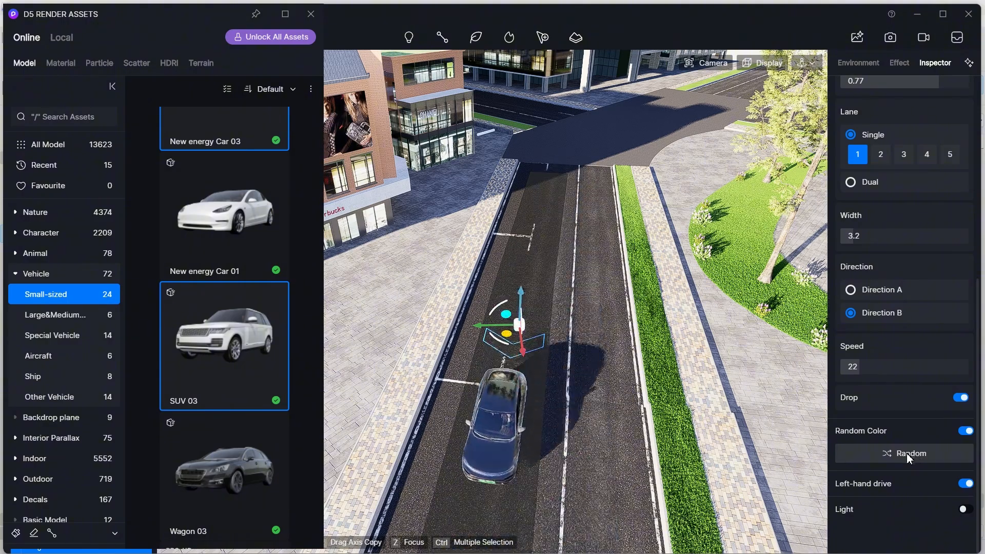
# - Orbit around the road to review the cars moving along the vehicle path from several viewpoints
pyautogui.click(587, 390)
pyautogui.moveTo(587, 390); pyautogui.dragTo(508, 405, button='right')
pyautogui.click(500, 394)
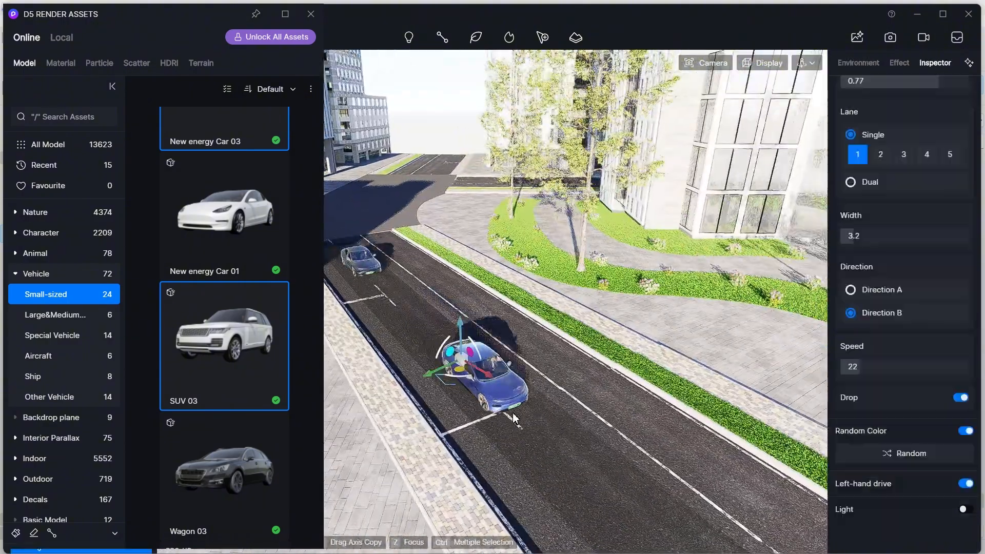
pyautogui.moveTo(439, 375); pyautogui.dragTo(427, 381)
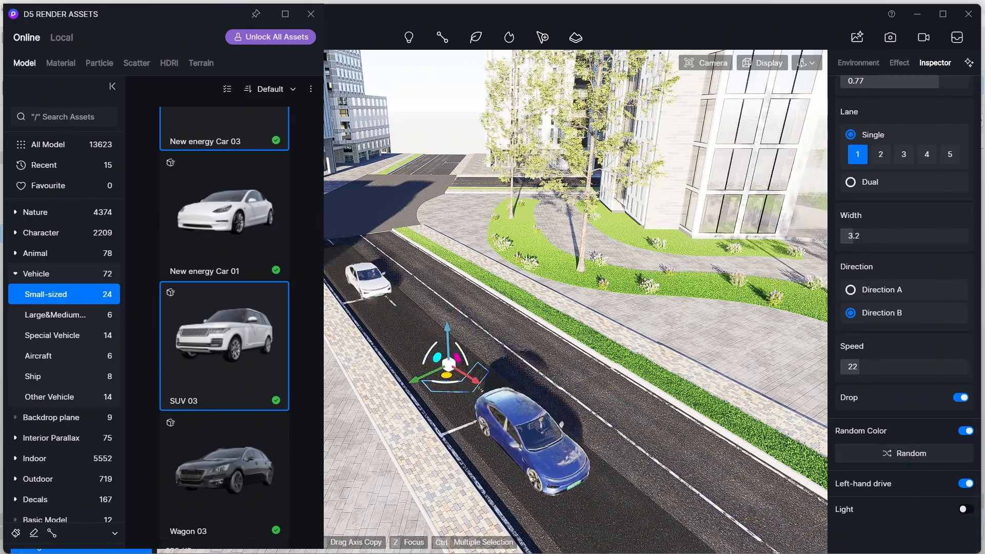
pyautogui.click(688, 426)
pyautogui.moveTo(687, 426); pyautogui.dragTo(739, 326, button='right')
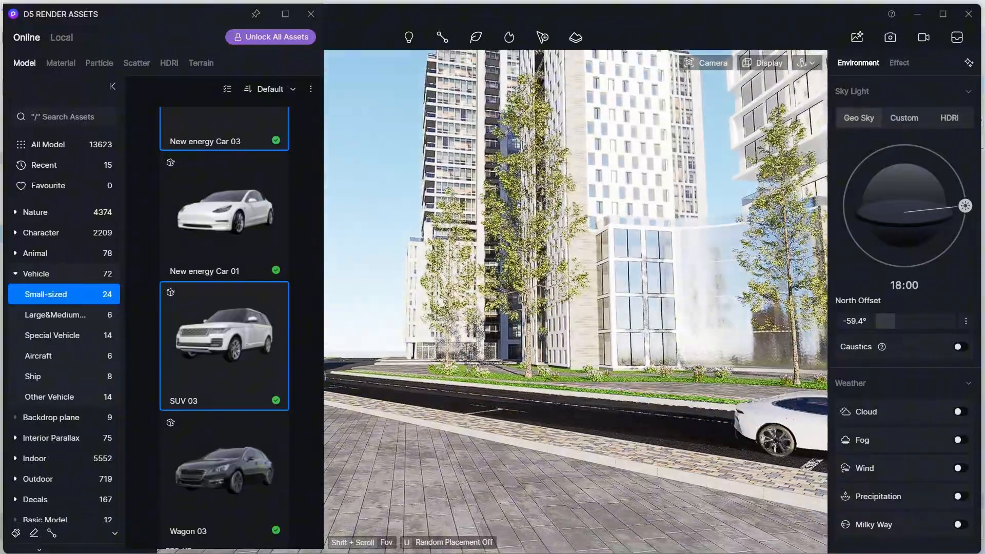
pyautogui.moveTo(626, 422); pyautogui.dragTo(462, 452, button='right')
pyautogui.moveTo(536, 456); pyautogui.dragTo(549, 458, button='right')
pyautogui.click(309, 19)
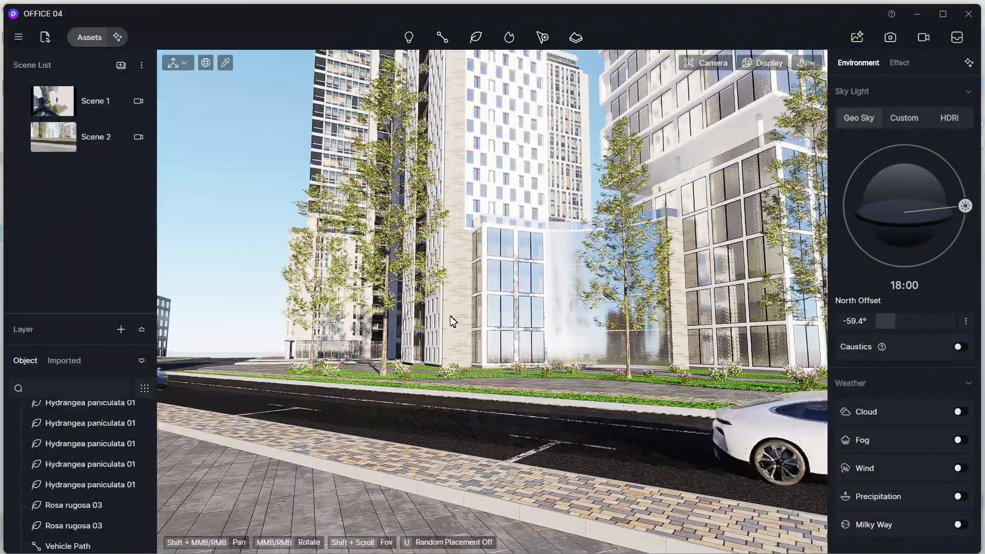
pyautogui.moveTo(445, 362); pyautogui.dragTo(426, 302, button='right')
pyautogui.scroll(-8, 389, 355)
pyautogui.scroll(5, 386, 350)
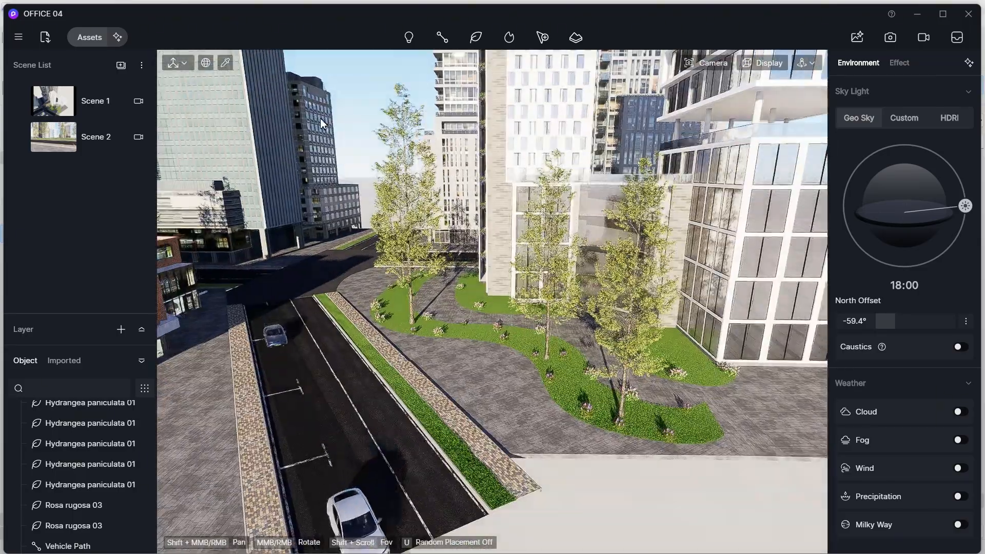
pyautogui.click(442, 37)
pyautogui.click(465, 80)
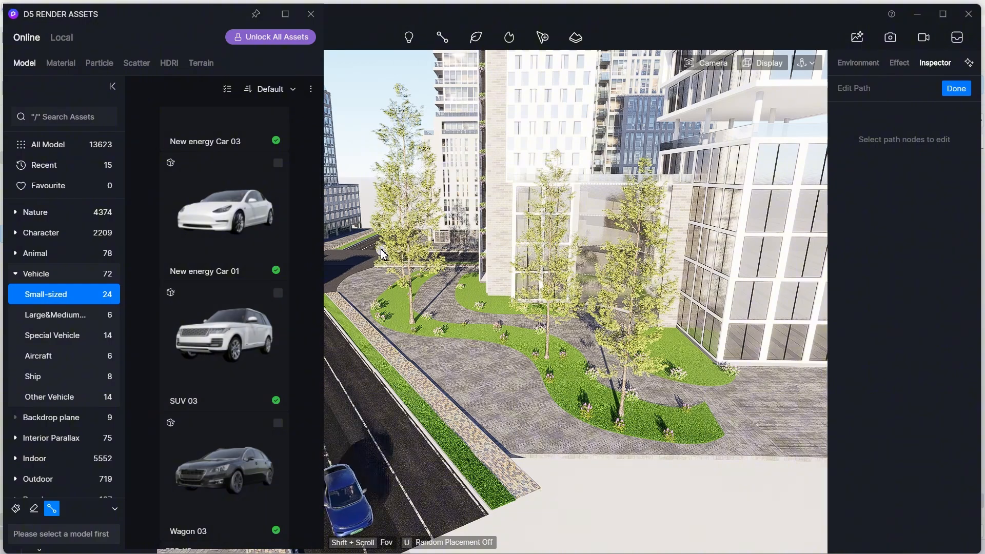
pyautogui.click(278, 215)
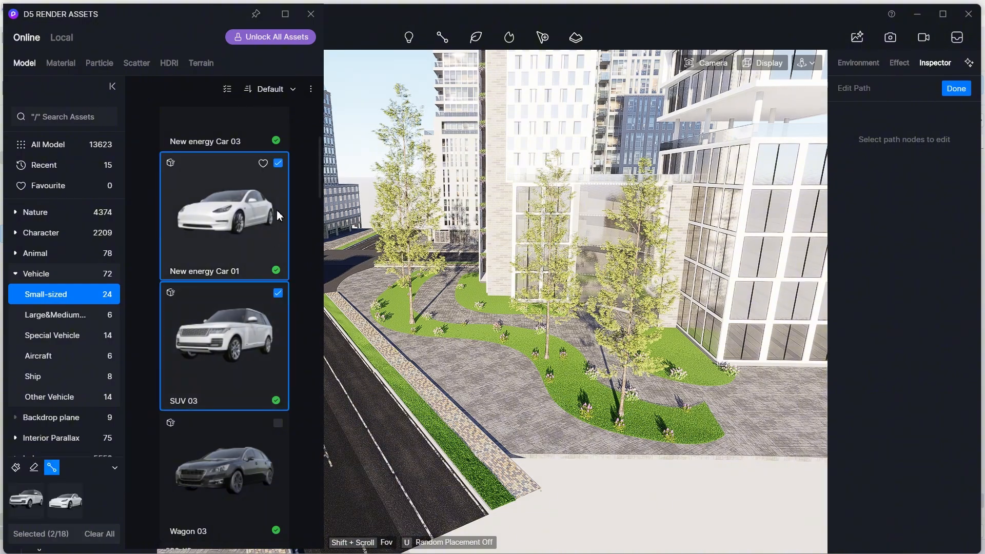
pyautogui.click(952, 91)
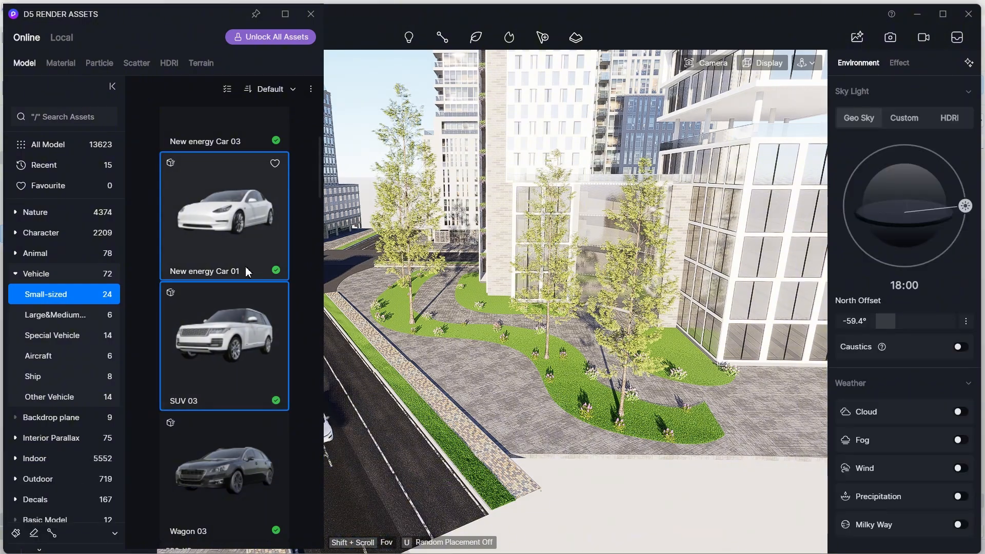
# - Draw a second vehicle path with New energy Car 01 and SUV 03 along the far road lane and finish it
pyautogui.moveTo(443, 39)
pyautogui.click(452, 80)
pyautogui.click(258, 226)
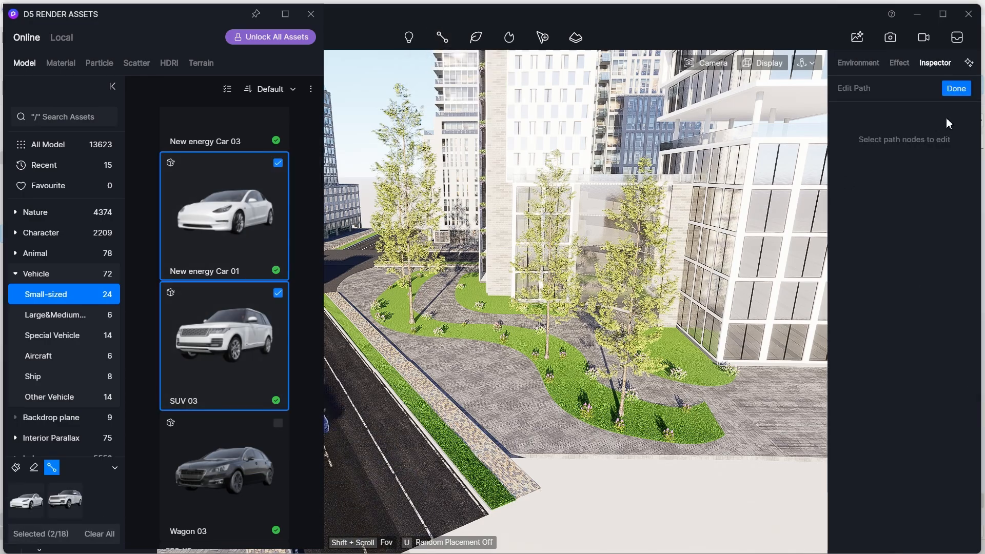
pyautogui.click(438, 523)
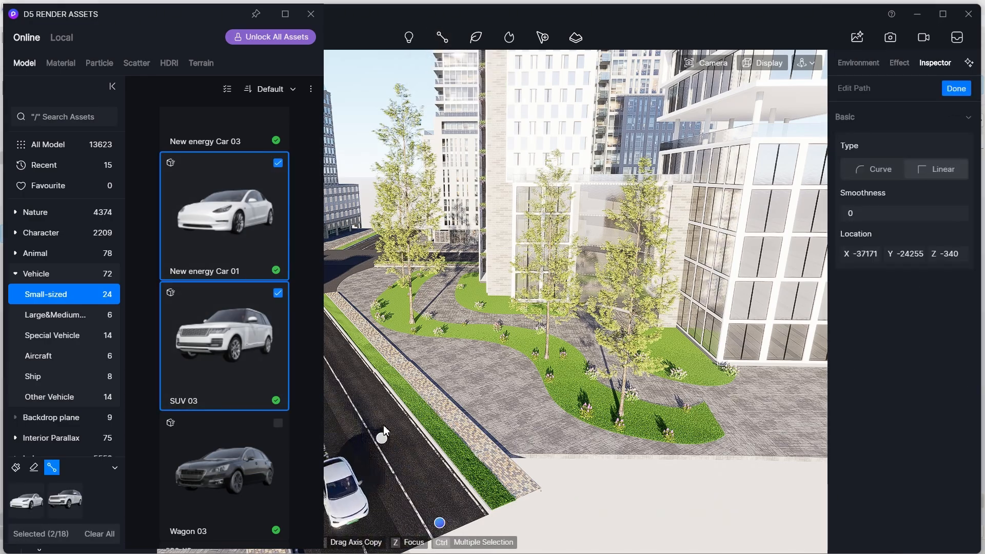
pyautogui.moveTo(383, 424)
pyautogui.mouseDown(button='middle')
pyautogui.moveTo(412, 427)
pyautogui.moveTo(398, 435)
pyautogui.mouseUp(button='middle')
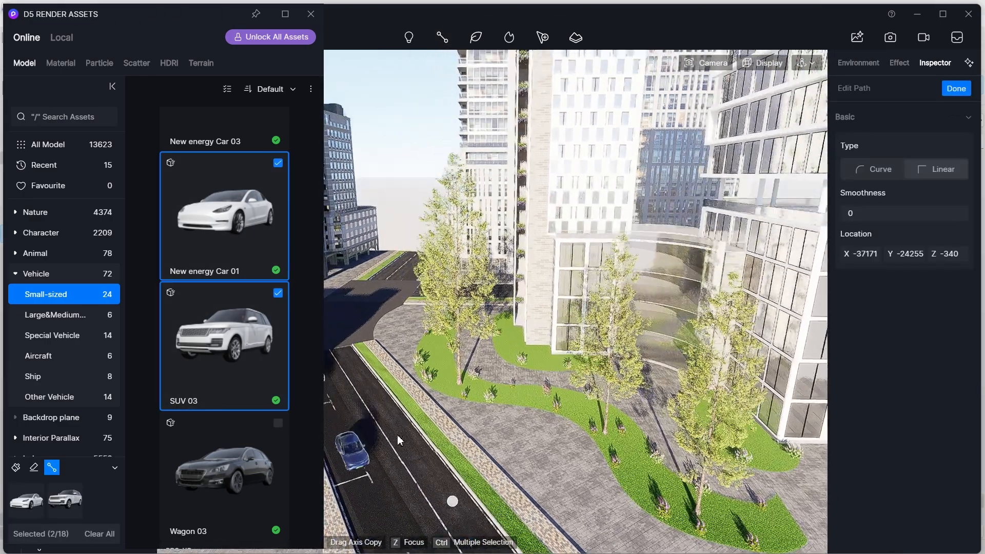
pyautogui.click(342, 349)
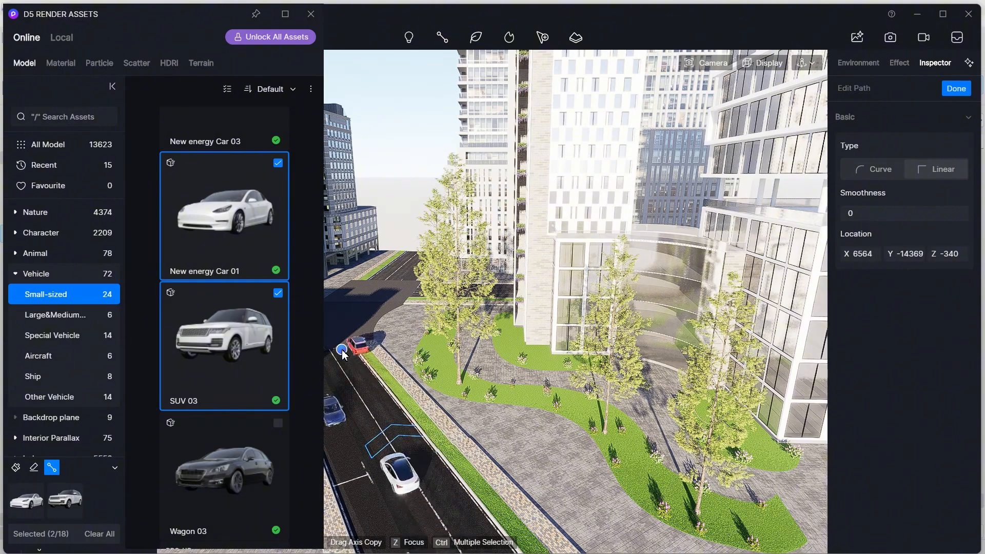
pyautogui.click(958, 91)
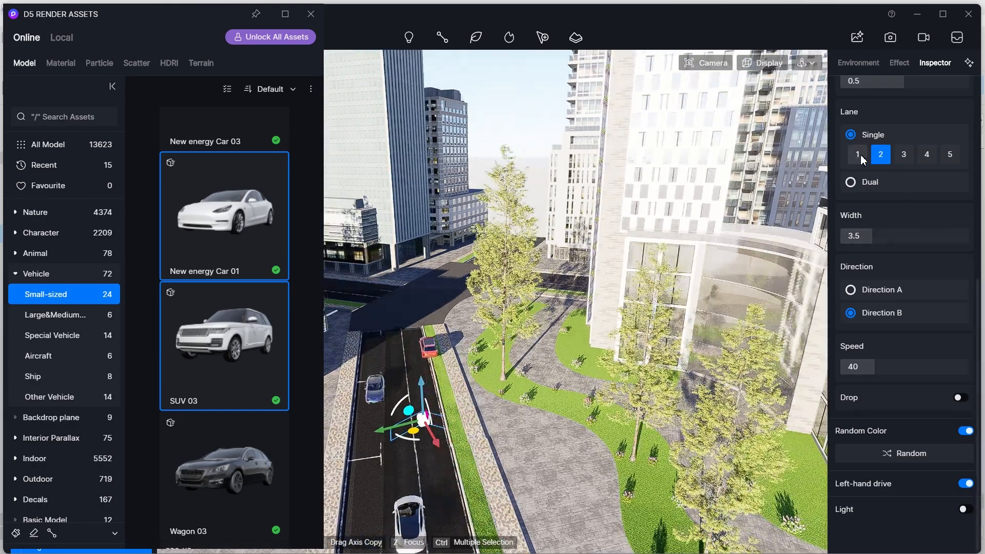
# - Set the second vehicle path to single lane 1 and turn off Random Color
pyautogui.click(860, 156)
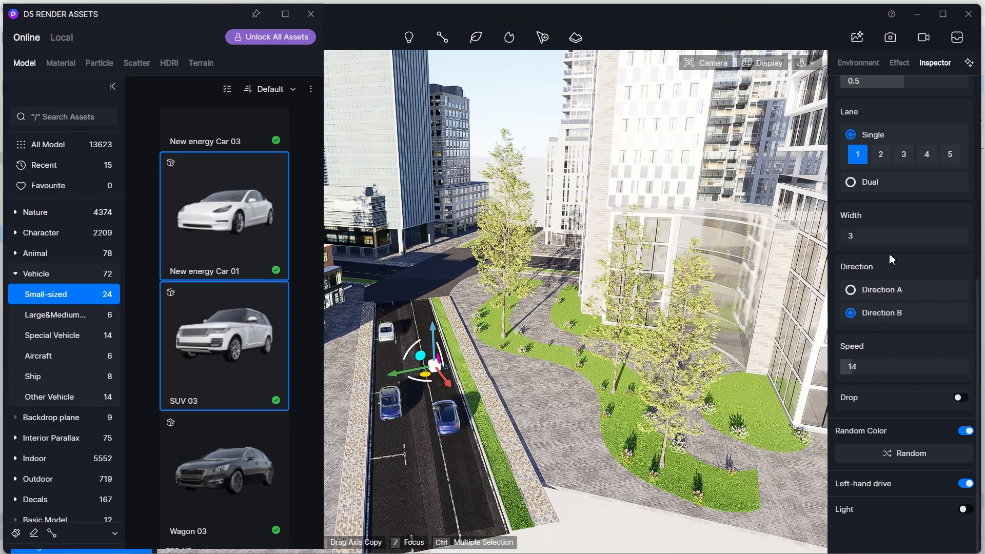
pyautogui.click(964, 431)
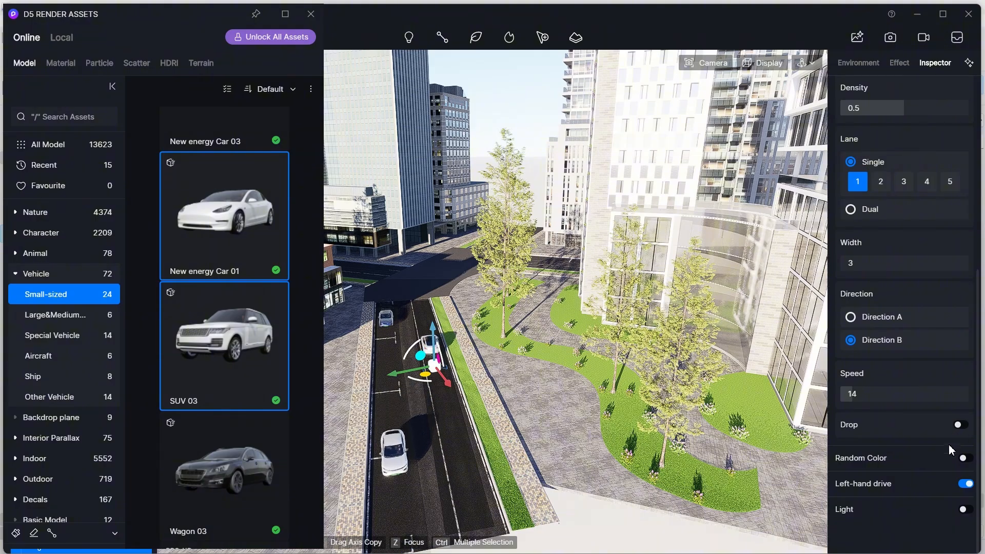
pyautogui.scroll(2, 909, 302)
pyautogui.click(466, 432)
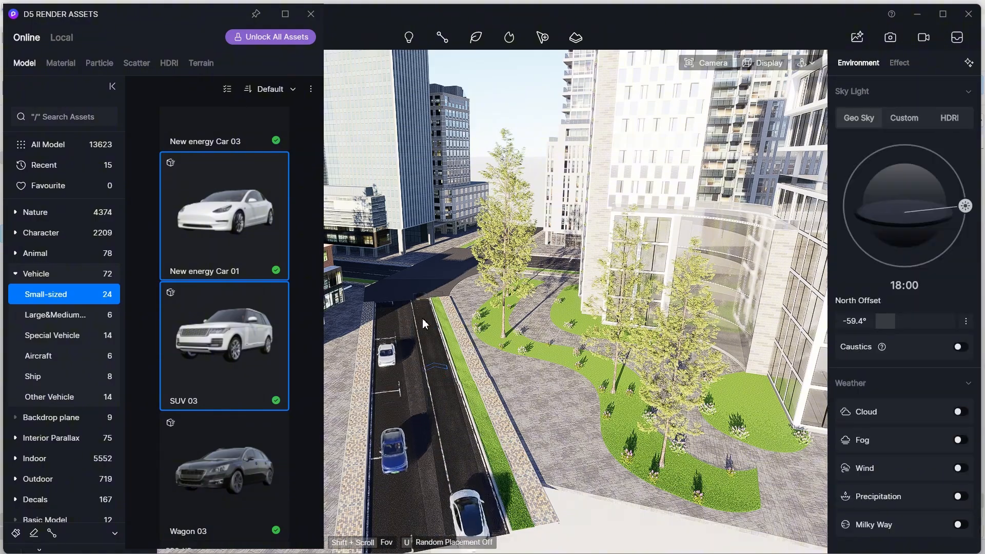
pyautogui.scroll(3, 411, 416)
pyautogui.moveTo(411, 416); pyautogui.dragTo(416, 416, button='right')
pyautogui.click(311, 14)
pyautogui.moveTo(394, 376); pyautogui.dragTo(351, 323, button='right')
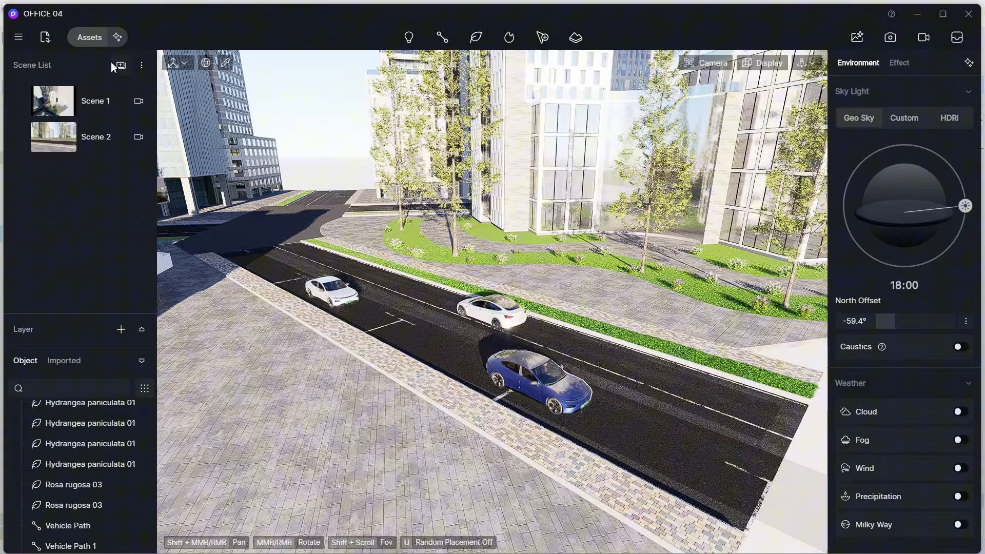
pyautogui.click(90, 37)
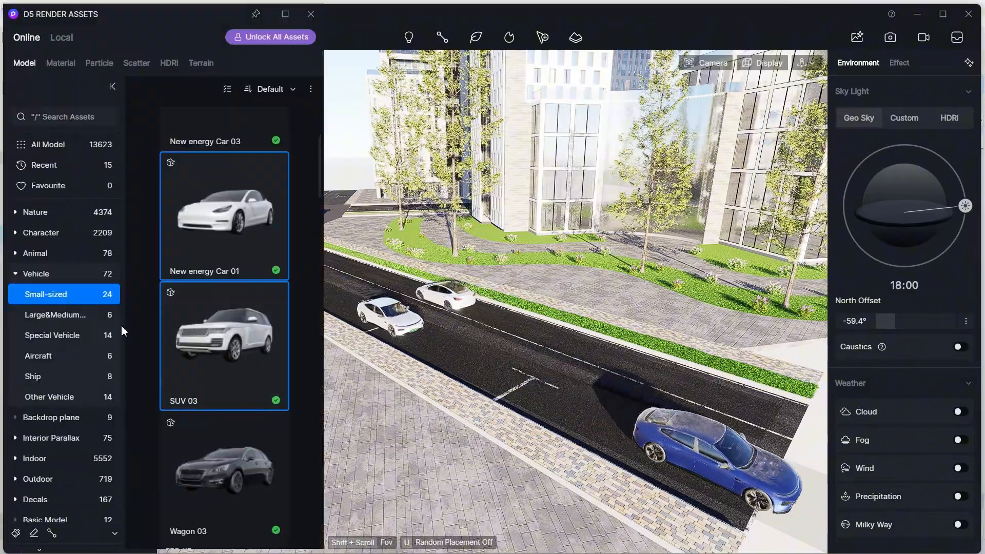
pyautogui.click(314, 12)
# - Start a character path and pick Jerry Walking 01, Kimberly Walking 01 and Lee May 01 from the Casual characters
pyautogui.moveTo(442, 37)
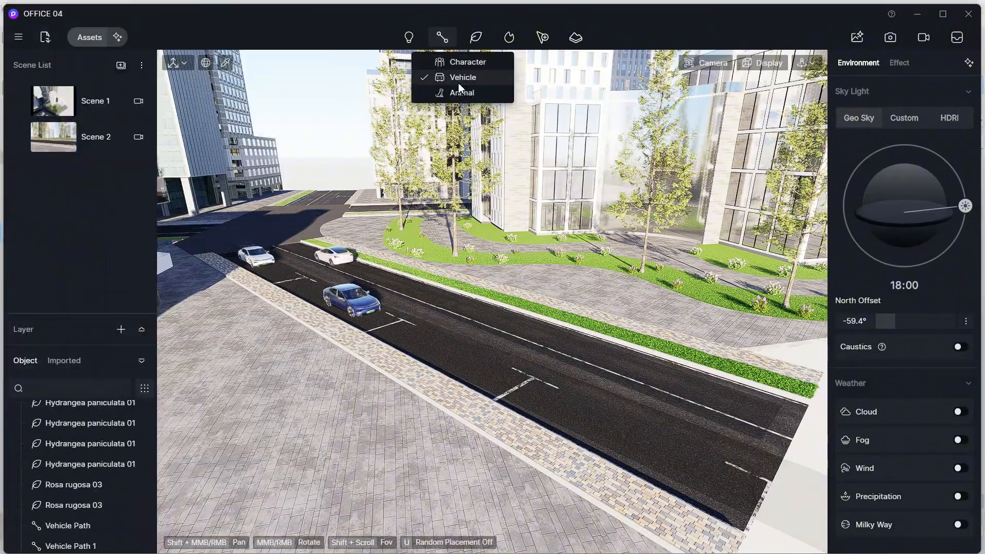
pyautogui.click(468, 62)
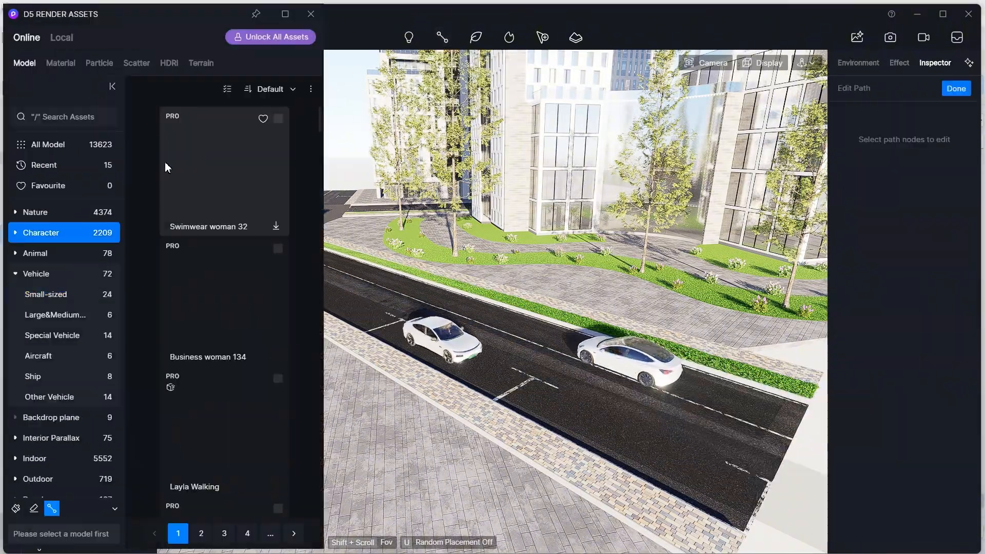
pyautogui.click(19, 235)
pyautogui.click(37, 274)
pyautogui.click(201, 533)
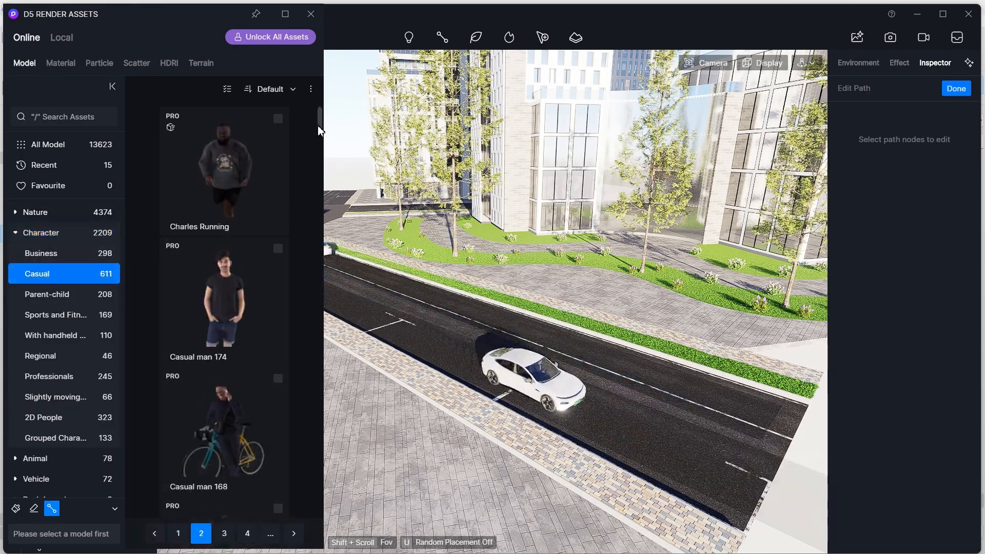
pyautogui.moveTo(318, 126); pyautogui.dragTo(318, 343)
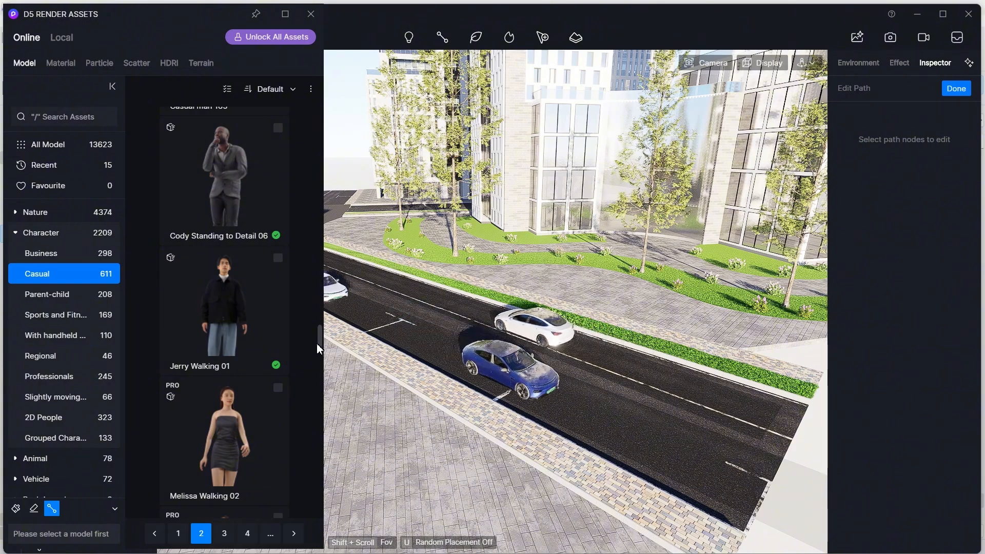
pyautogui.click(256, 338)
pyautogui.scroll(5, 257, 337)
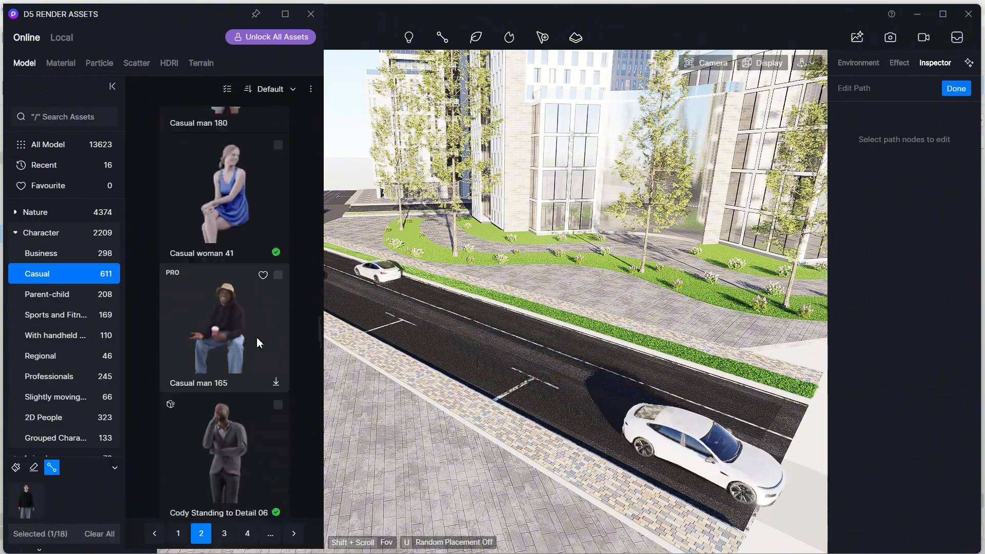
pyautogui.scroll(-10, 257, 337)
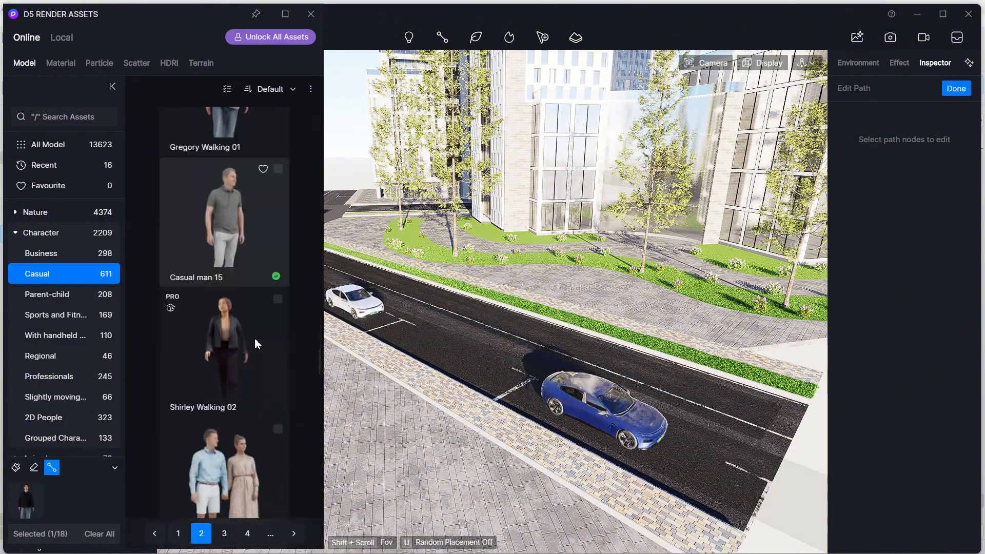
pyautogui.scroll(-8, 254, 337)
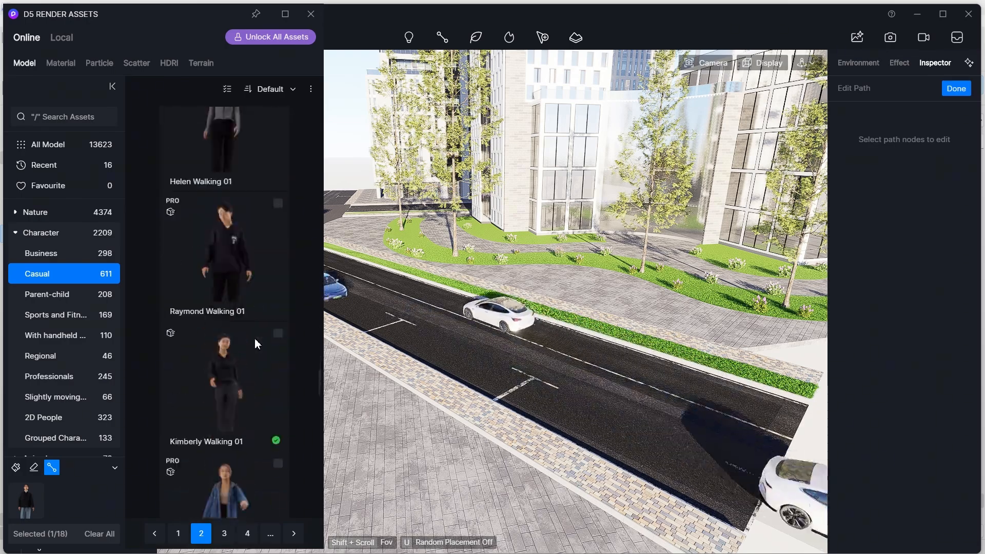
pyautogui.click(255, 337)
pyautogui.scroll(-3, 254, 338)
pyautogui.scroll(-3, 255, 334)
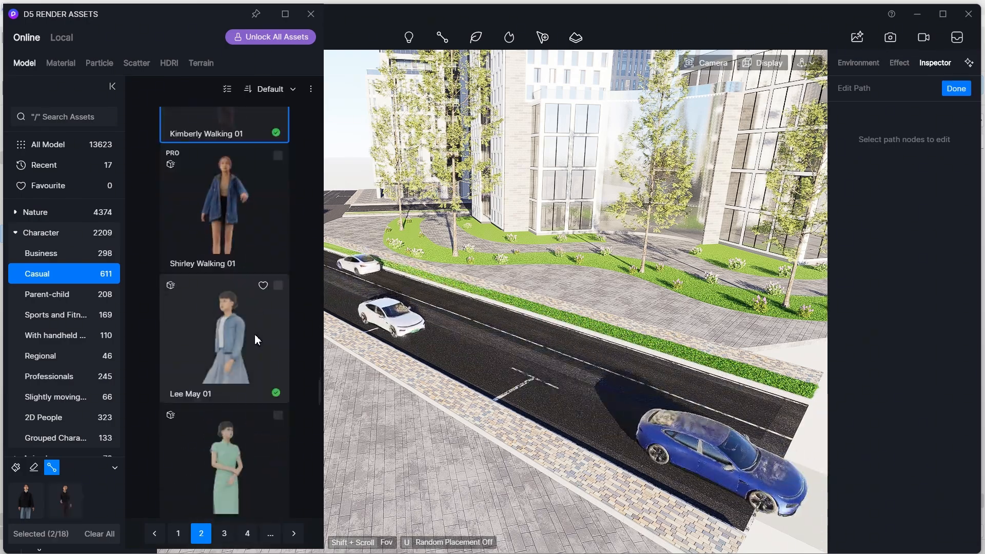
pyautogui.scroll(-3, 254, 334)
pyautogui.click(266, 271)
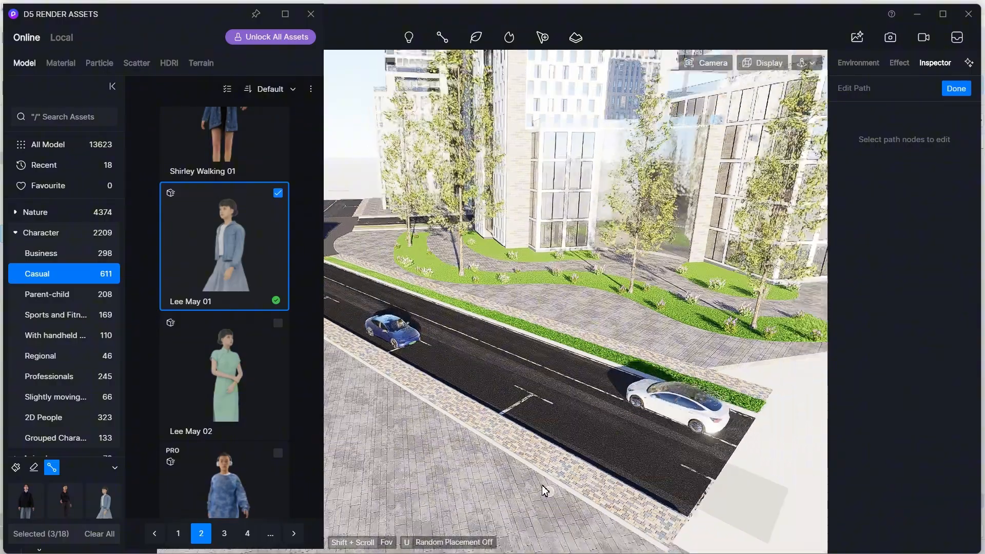
# - Draw the character path along the sidewalk beside the road and finish it
pyautogui.scroll(4, 677, 505)
pyautogui.click(675, 496)
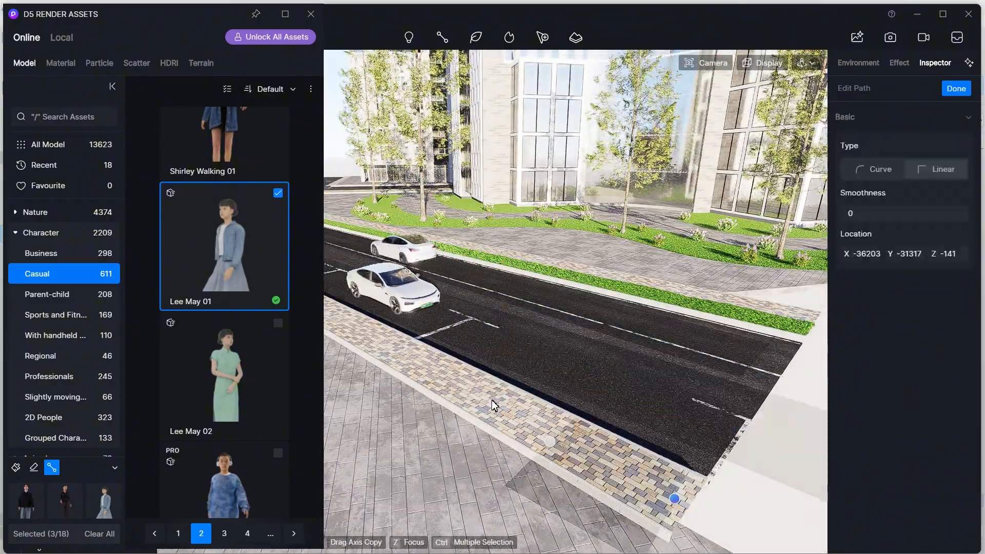
pyautogui.scroll(-3, 453, 395)
pyautogui.scroll(3, 435, 390)
pyautogui.moveTo(383, 358); pyautogui.dragTo(218, 363, button='right')
pyautogui.scroll(1, 397, 240)
pyautogui.scroll(2, 396, 237)
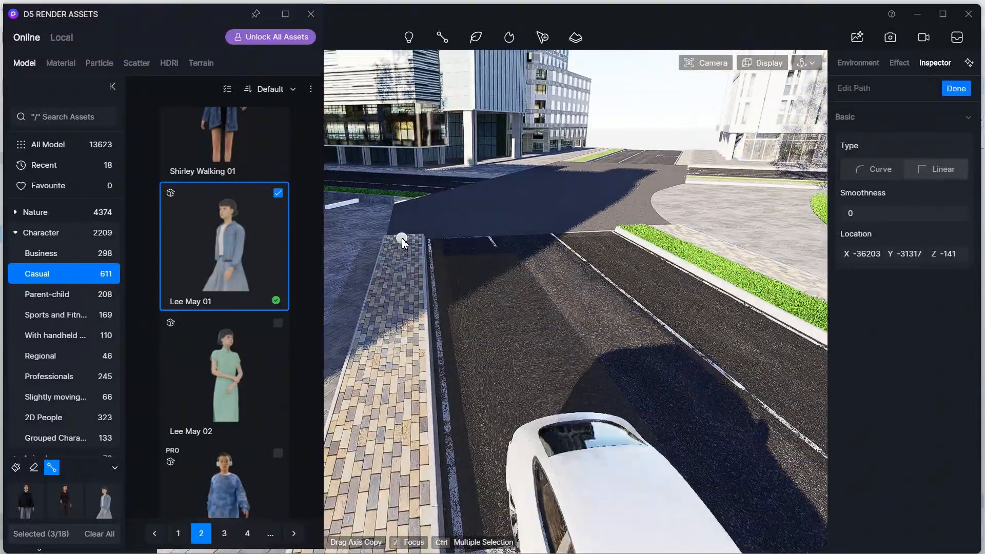
pyautogui.click(402, 238)
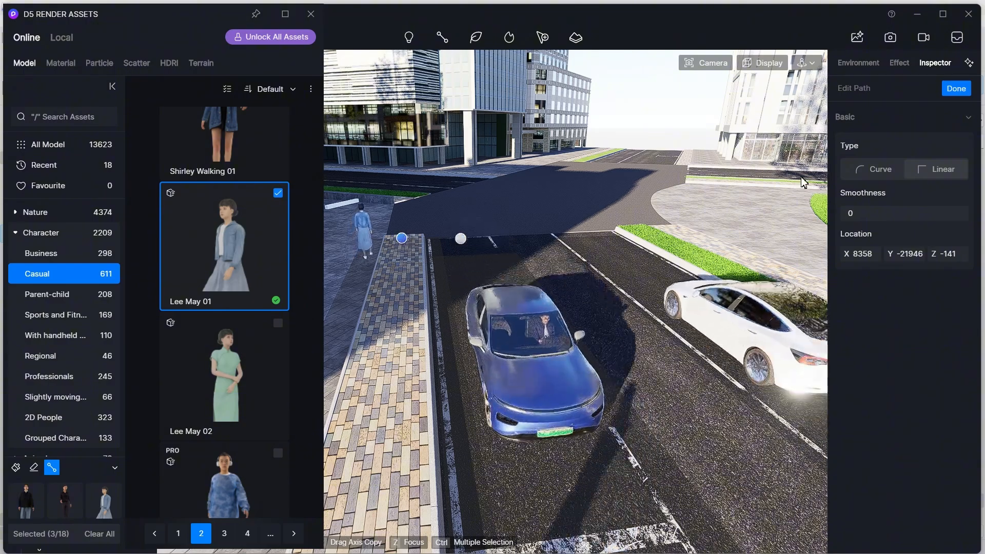
pyautogui.click(955, 89)
# - Set the character path's density to 0.6 and deselect it
pyautogui.scroll(-1, 866, 447)
pyautogui.moveTo(866, 449); pyautogui.dragTo(836, 456)
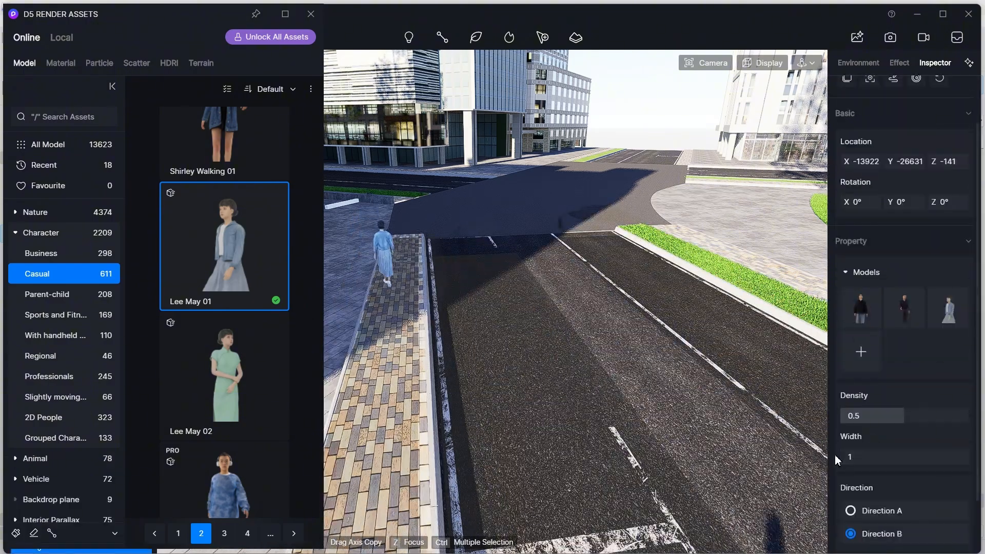
pyautogui.scroll(-5, 565, 402)
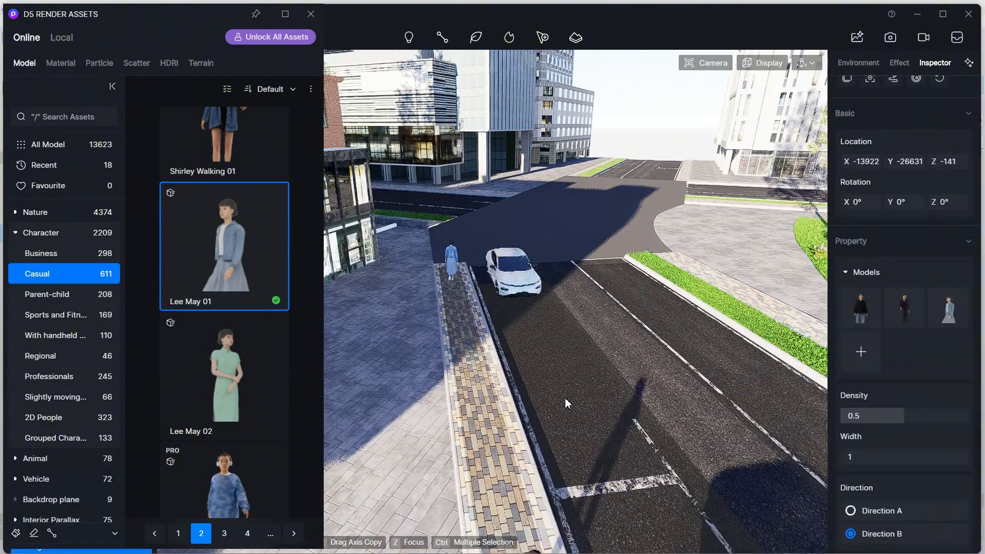
pyautogui.moveTo(565, 402); pyautogui.dragTo(628, 246, button='right')
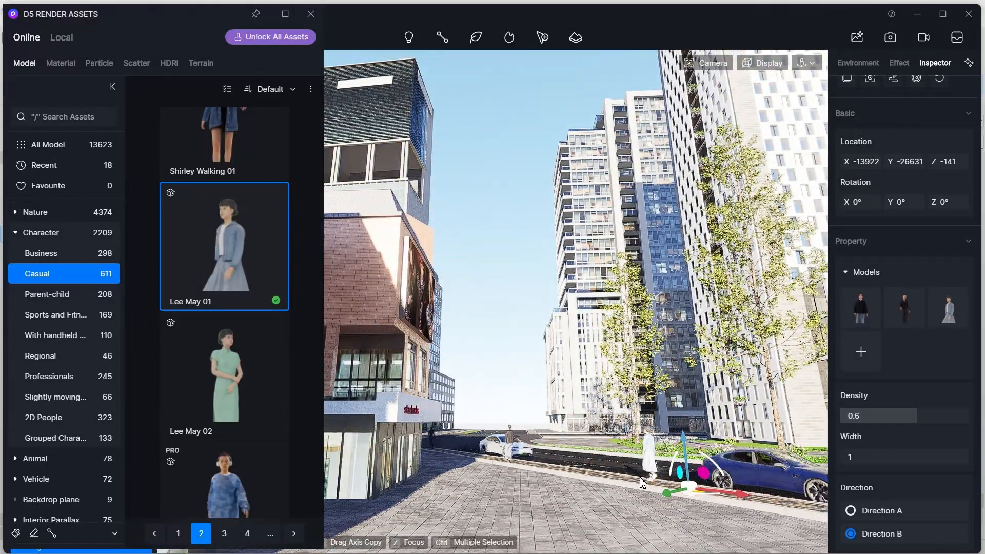
pyautogui.press('Escape')
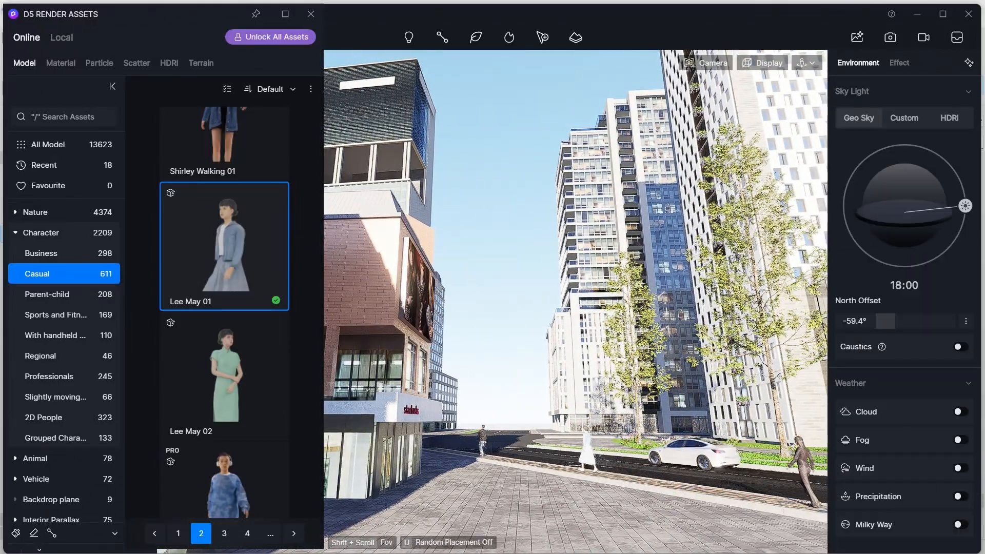